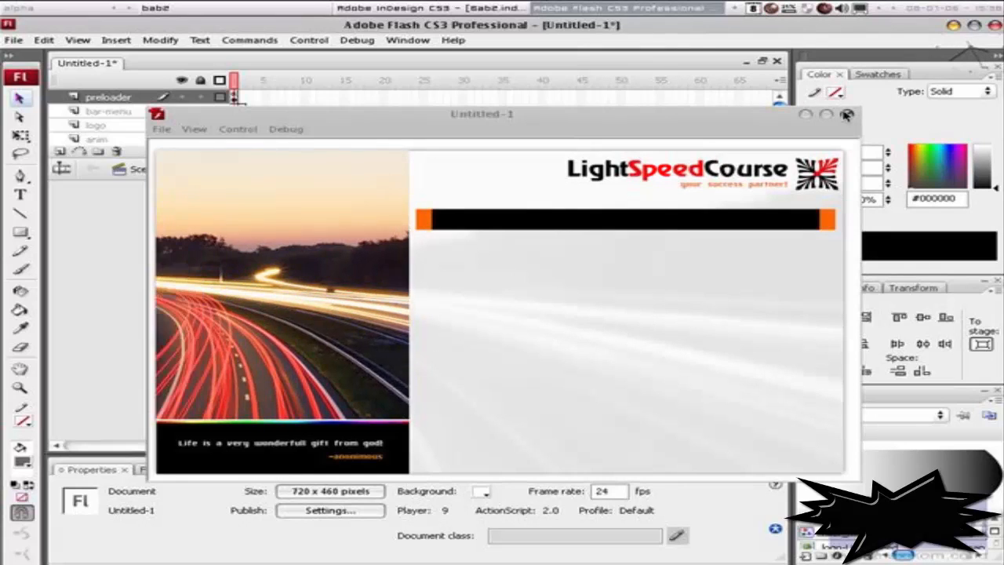
# - Close the movie preview, add a layer named content above bar-menu, and insert a keyframe at its frame 2
pyautogui.click(848, 114)
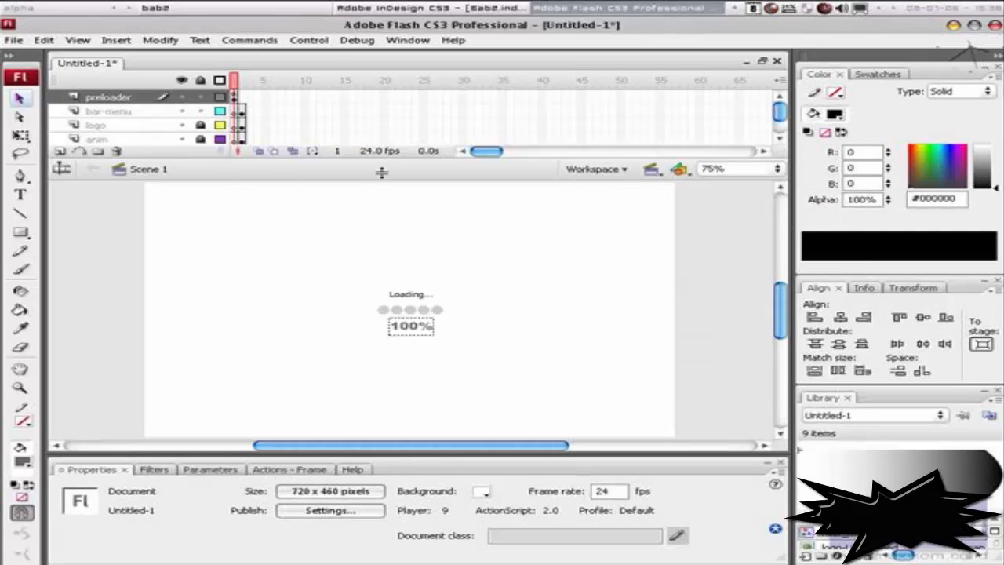
pyautogui.moveTo(381, 170); pyautogui.dragTo(381, 210)
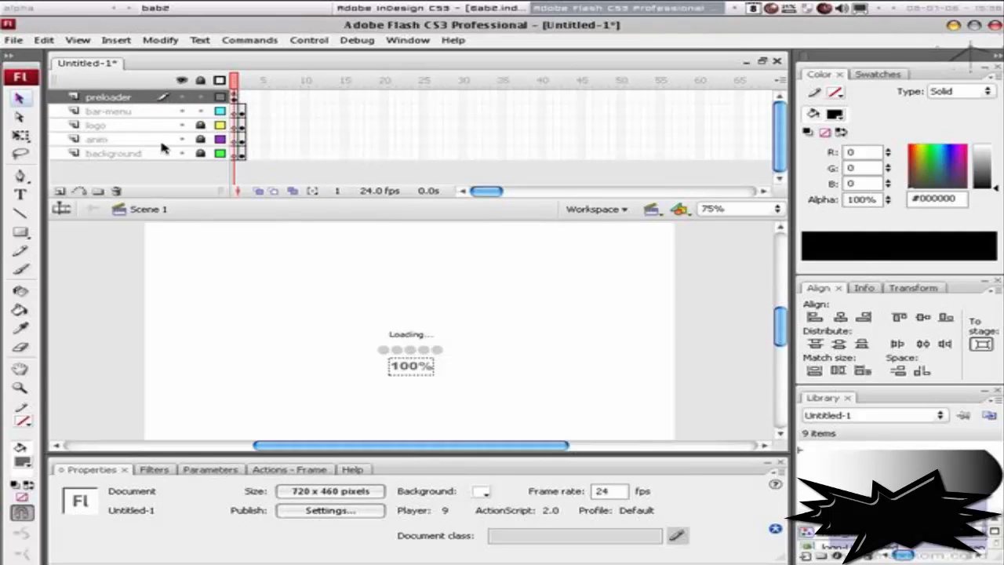
pyautogui.click(66, 114)
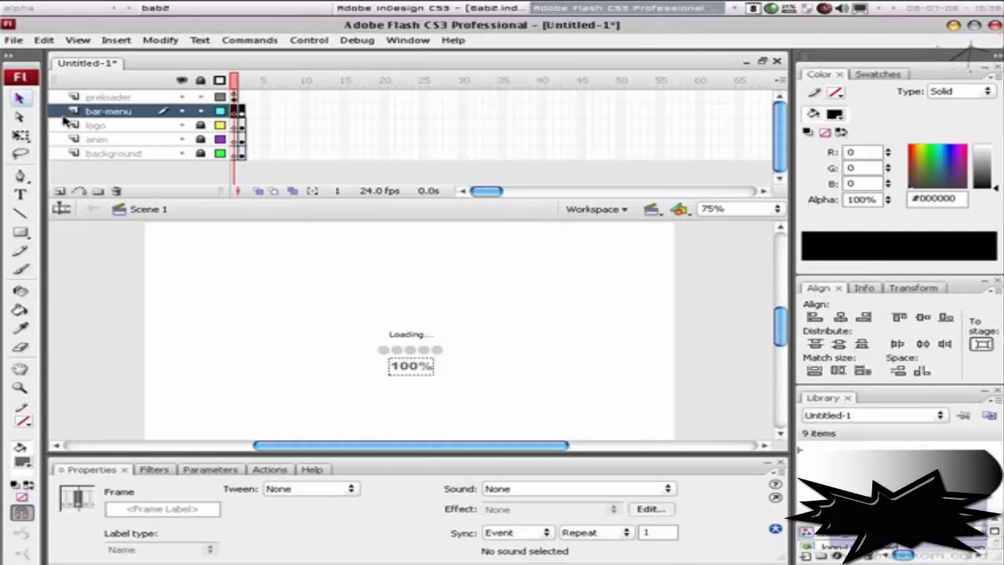
pyautogui.click(59, 193)
pyautogui.doubleClick(108, 111)
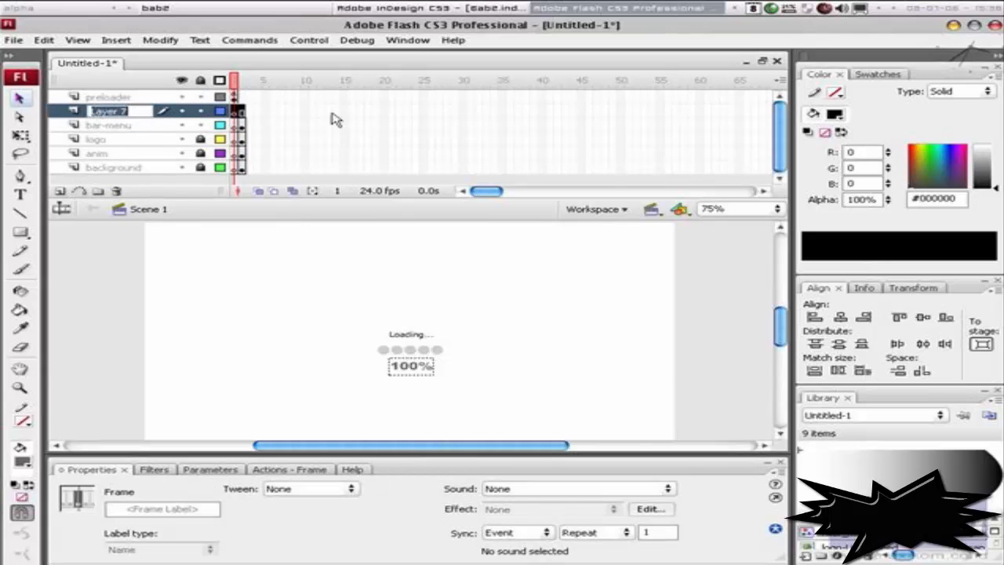
pyautogui.write('content')
pyautogui.press('Return')
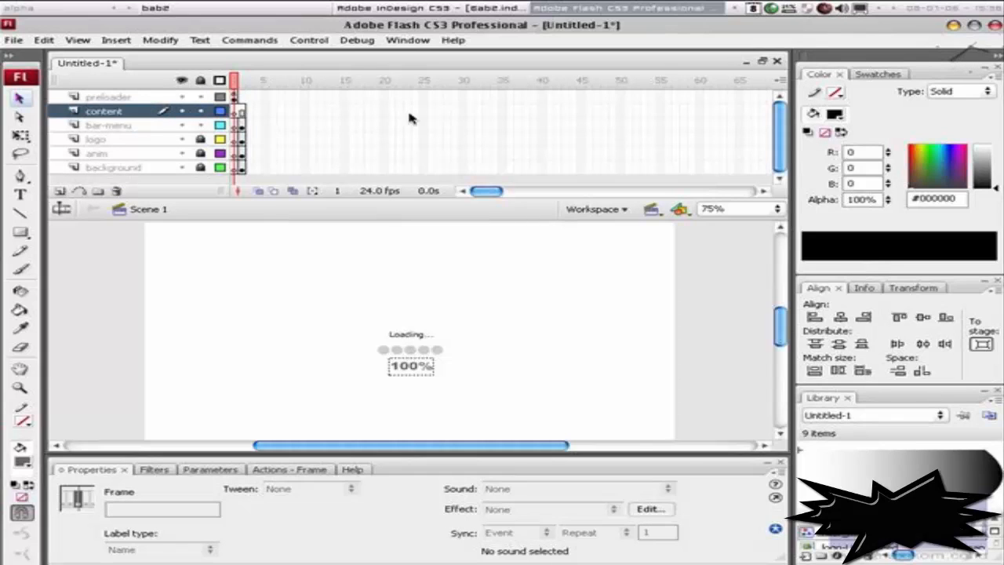
pyautogui.click(241, 112)
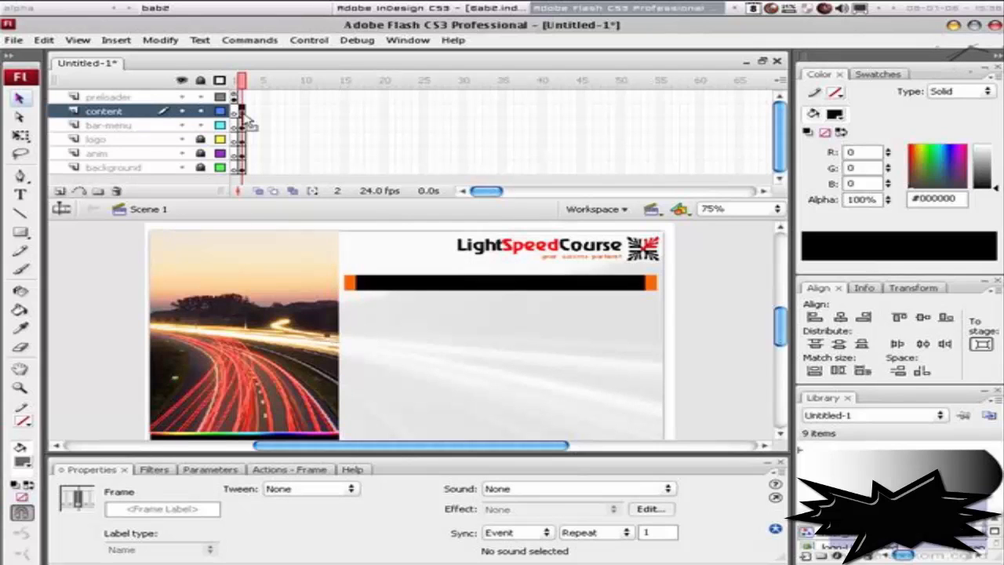
# - At 100% zoom, place a text box about 104 px wide below the black menu bar, reading "Welcome, Guest"
pyautogui.moveTo(349, 213); pyautogui.dragTo(351, 204)
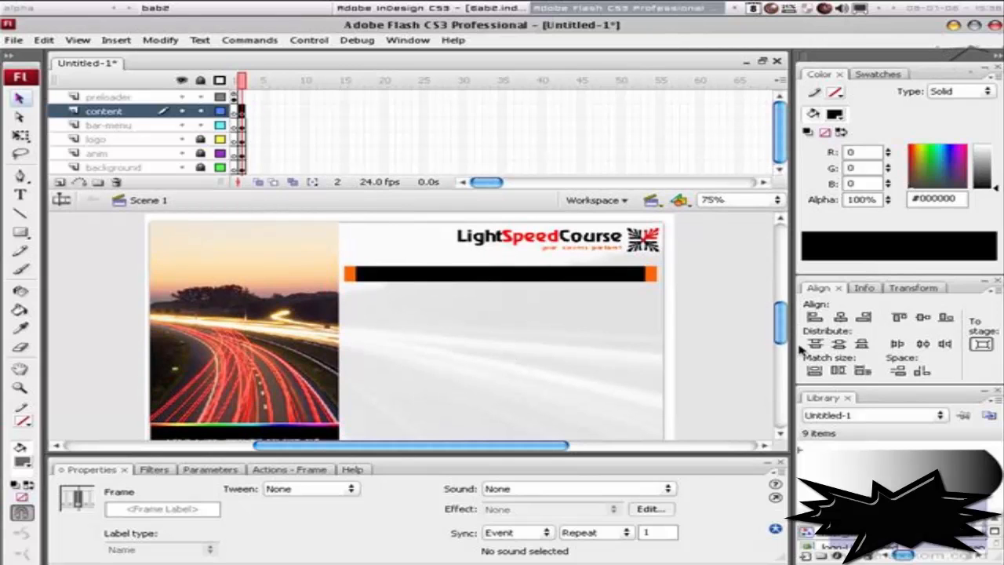
pyautogui.moveTo(783, 343); pyautogui.dragTo(783, 346)
pyautogui.hotkey('ctrl', '1')
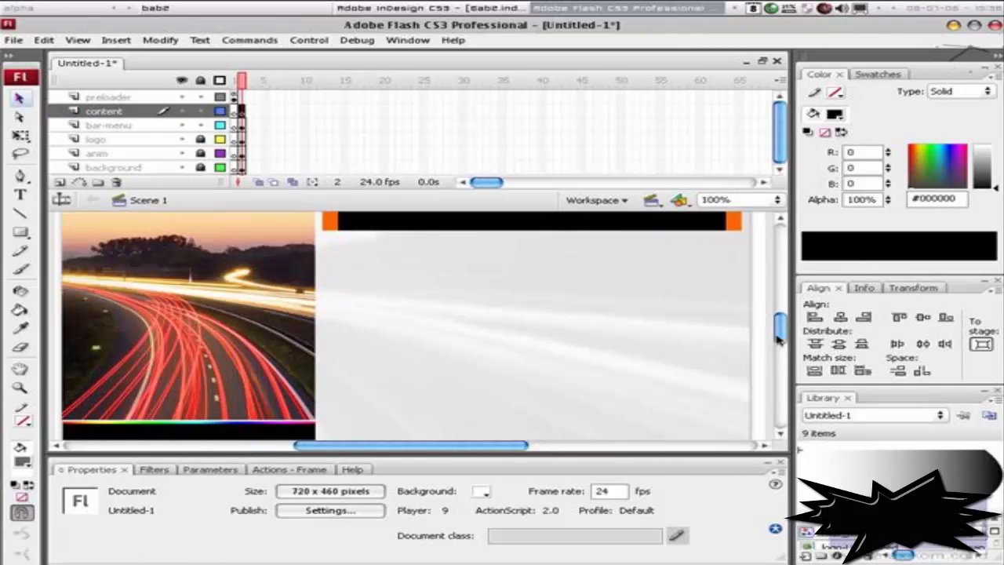
pyautogui.moveTo(452, 200); pyautogui.dragTo(452, 166)
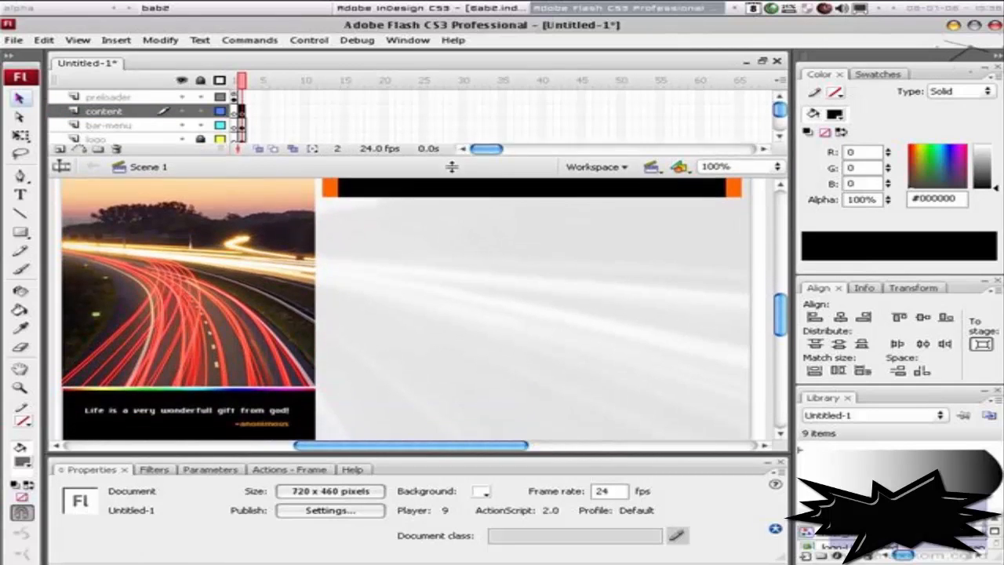
pyautogui.moveTo(528, 305)
pyautogui.mouseDown()
pyautogui.moveTo(520, 319)
pyautogui.moveTo(517, 301)
pyautogui.moveTo(517, 310)
pyautogui.mouseUp()
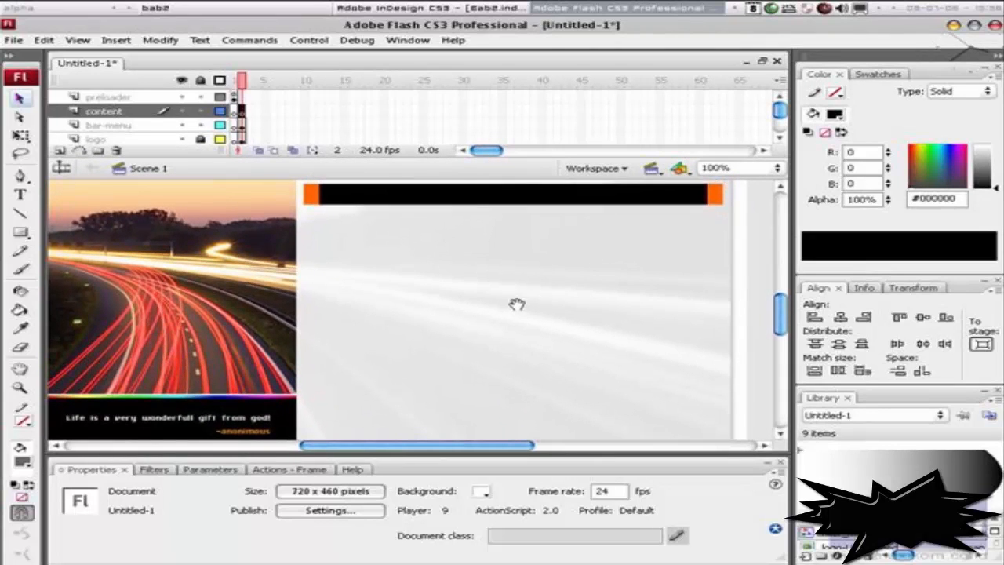
pyautogui.moveTo(455, 169); pyautogui.dragTo(455, 157)
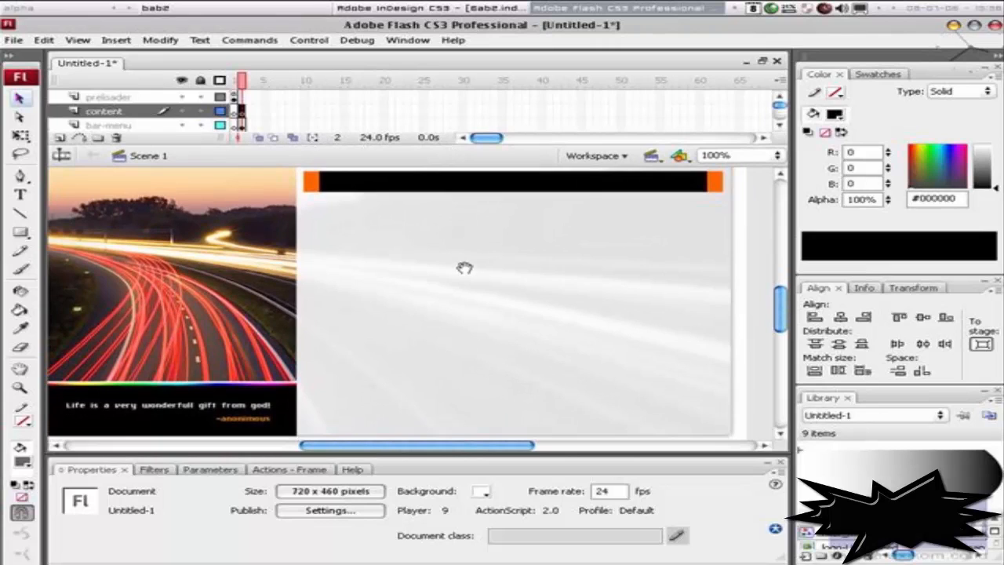
pyautogui.moveTo(464, 266); pyautogui.dragTo(470, 268)
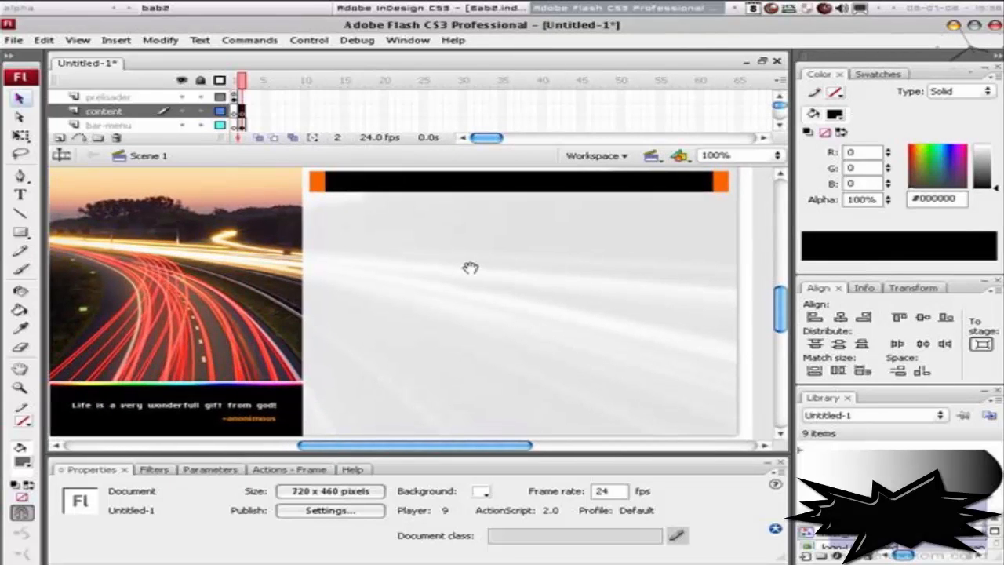
pyautogui.click(22, 195)
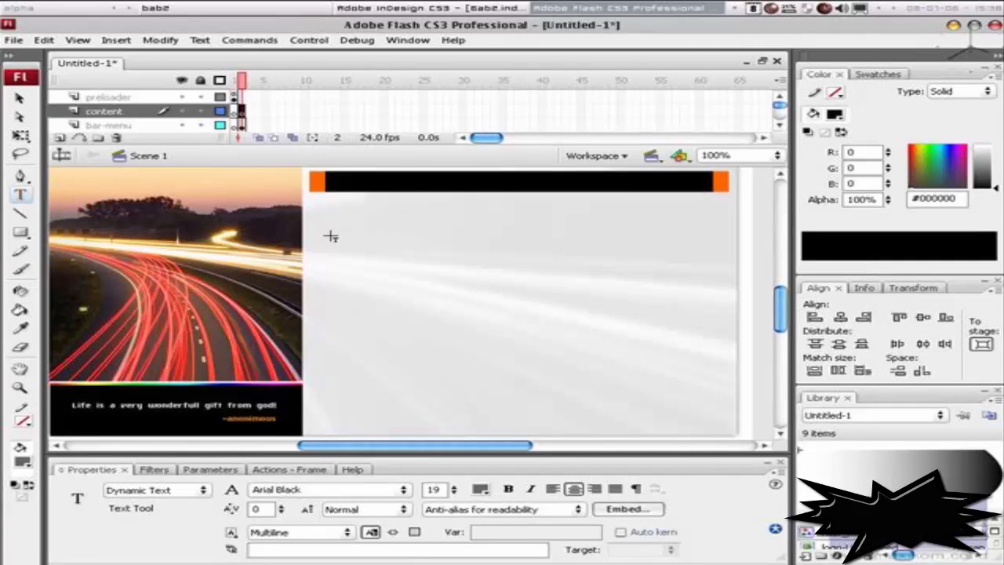
pyautogui.moveTo(329, 222); pyautogui.dragTo(431, 239)
pyautogui.write('W')
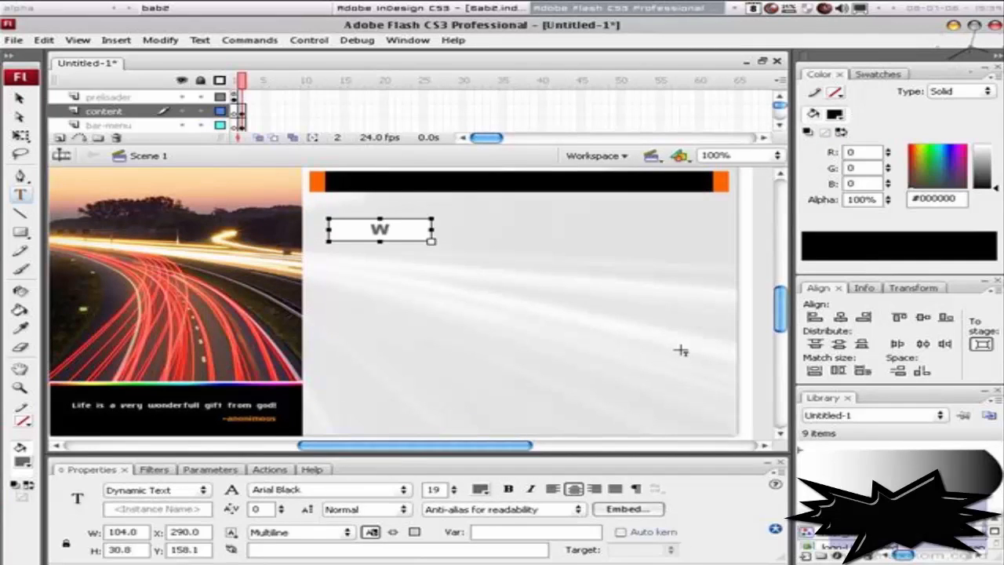
pyautogui.write('elcome')
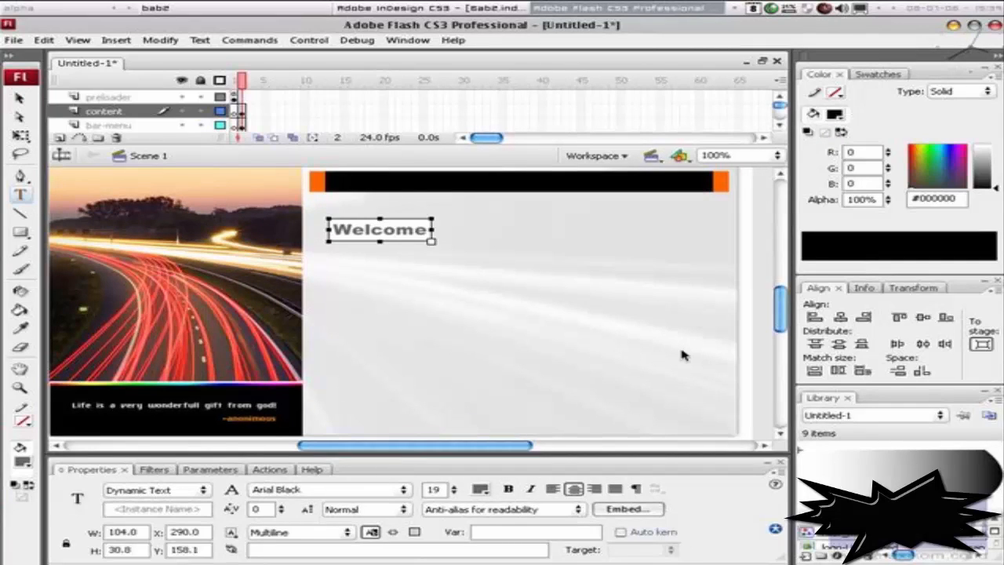
pyautogui.write(', Guest')
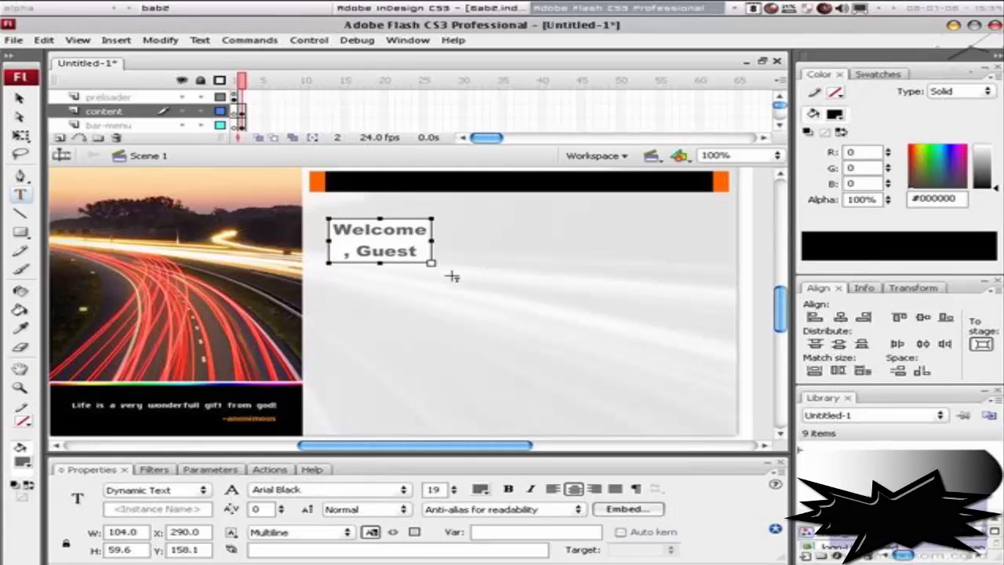
# - Widen the welcome text box to about 158 px and make it left-aligned Static Text
pyautogui.moveTo(431, 240); pyautogui.dragTo(485, 241)
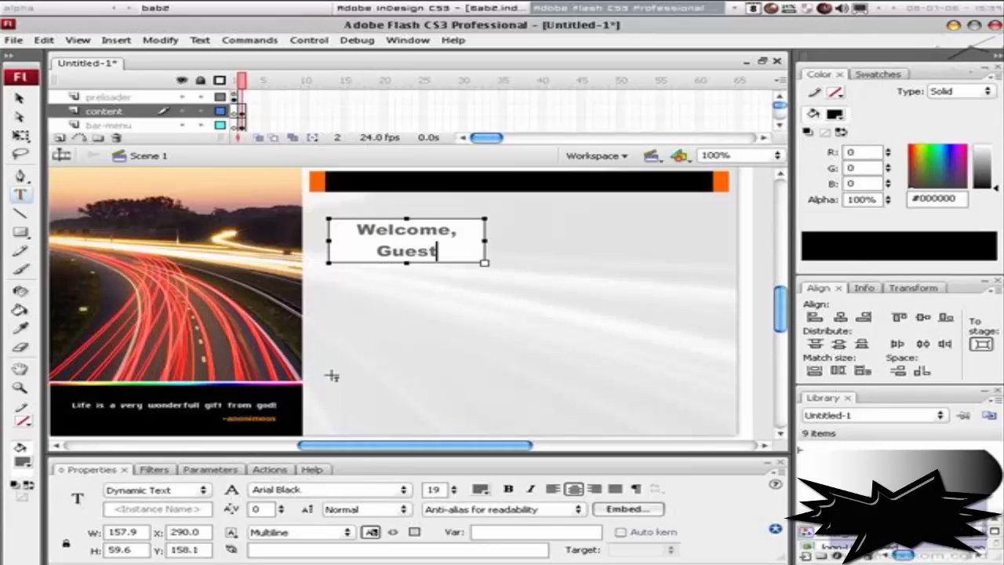
pyautogui.click(553, 489)
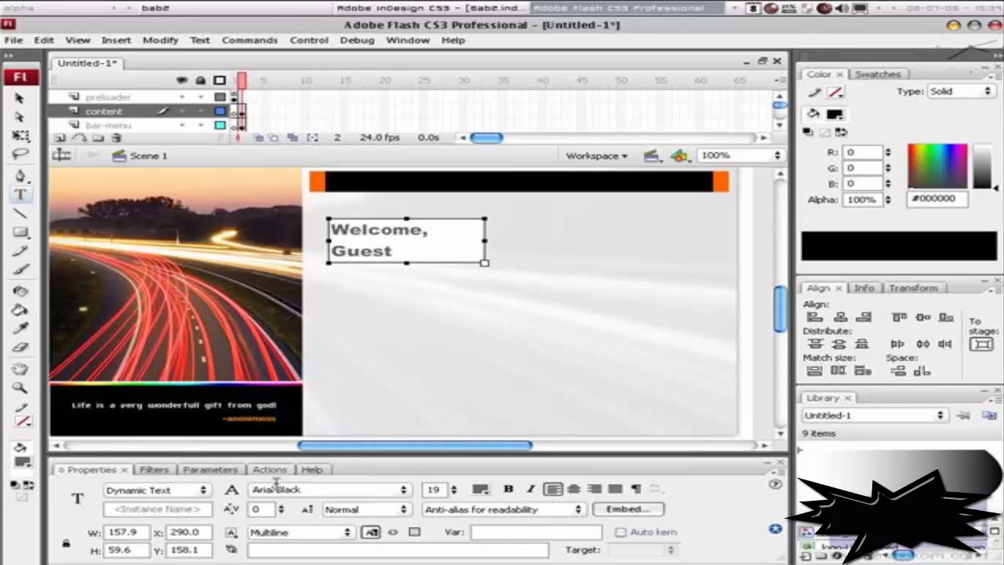
pyautogui.click(177, 490)
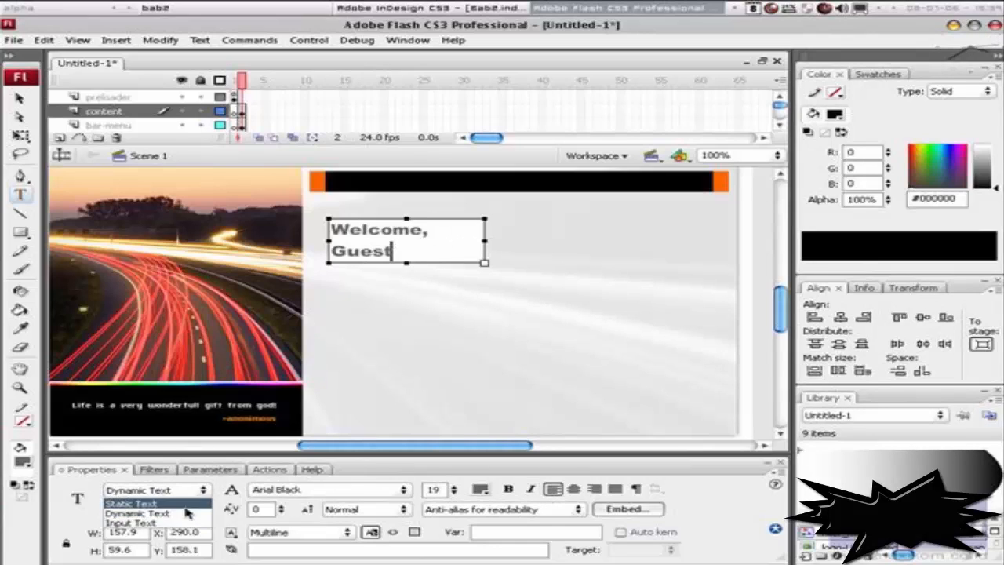
pyautogui.click(185, 504)
# - Complete the text as "Welcome, Guest!" and fit its box to a single line about 183 px wide
pyautogui.moveTo(486, 262); pyautogui.dragTo(529, 246)
pyautogui.write('!')
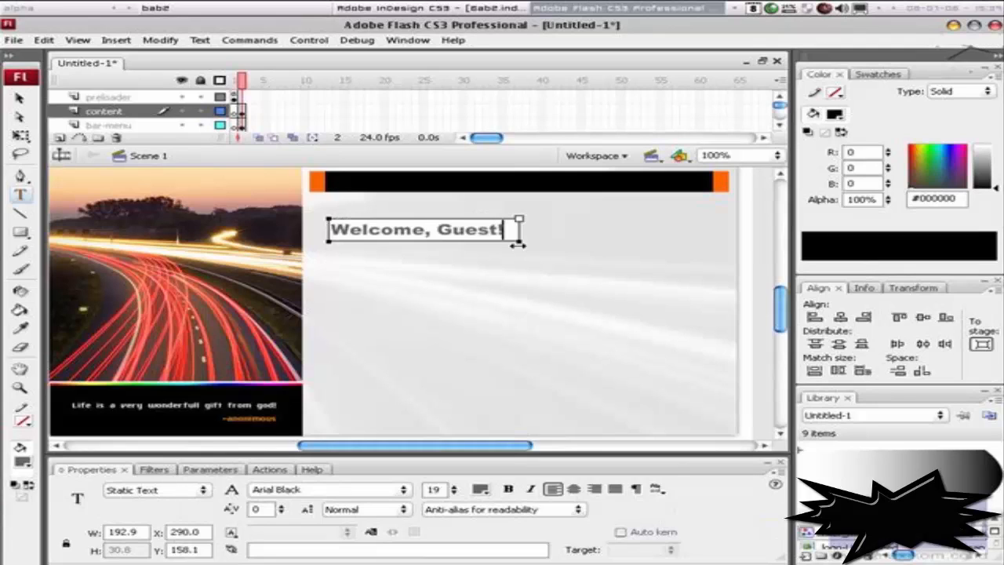
pyautogui.moveTo(520, 238); pyautogui.dragTo(510, 240)
pyautogui.click(20, 97)
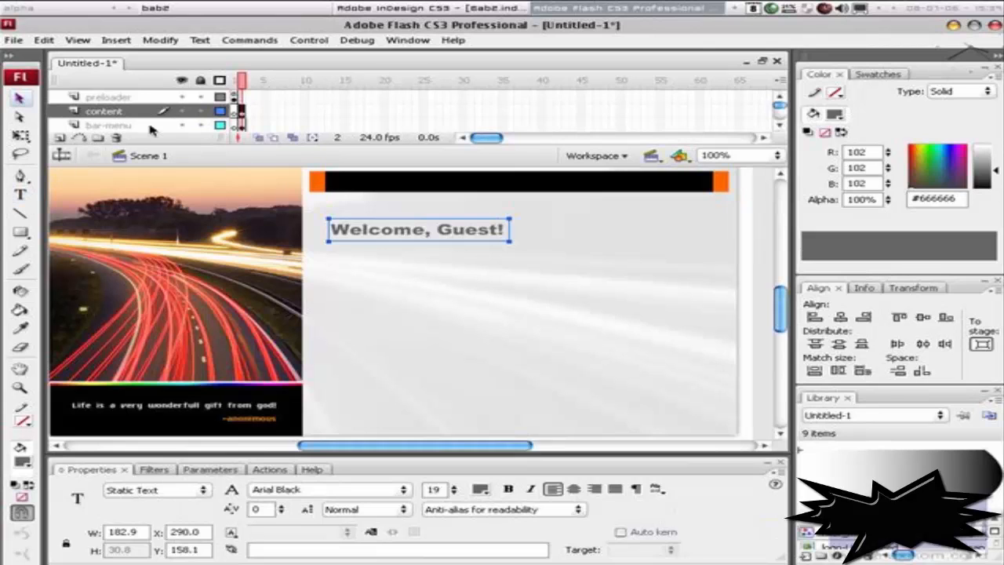
# - Colour the "Welcome, Guest!" heading black (#000000) and move it to about X 271, Y 142, near the menu bar's left end
pyautogui.click(480, 490)
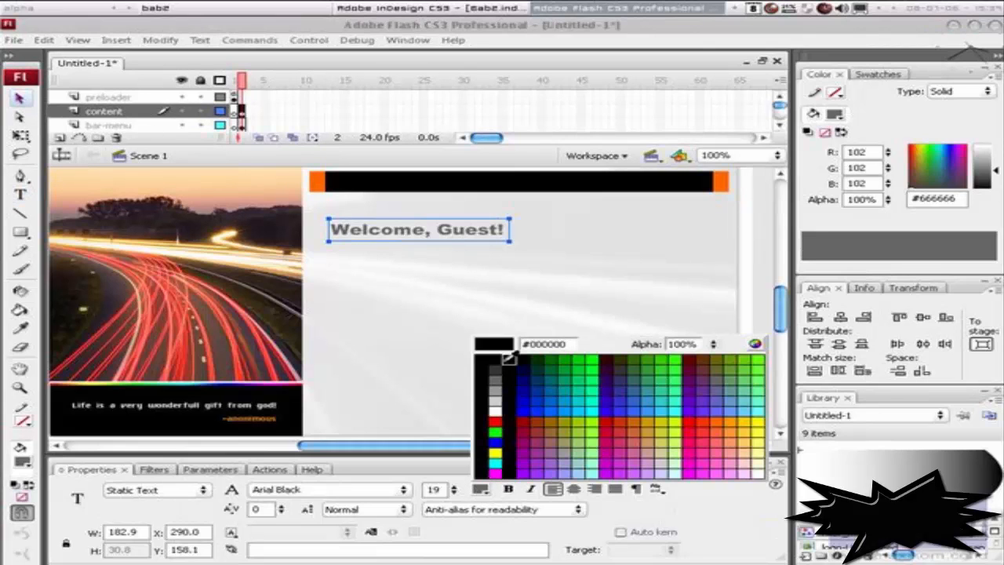
pyautogui.click(502, 358)
pyautogui.click(488, 273)
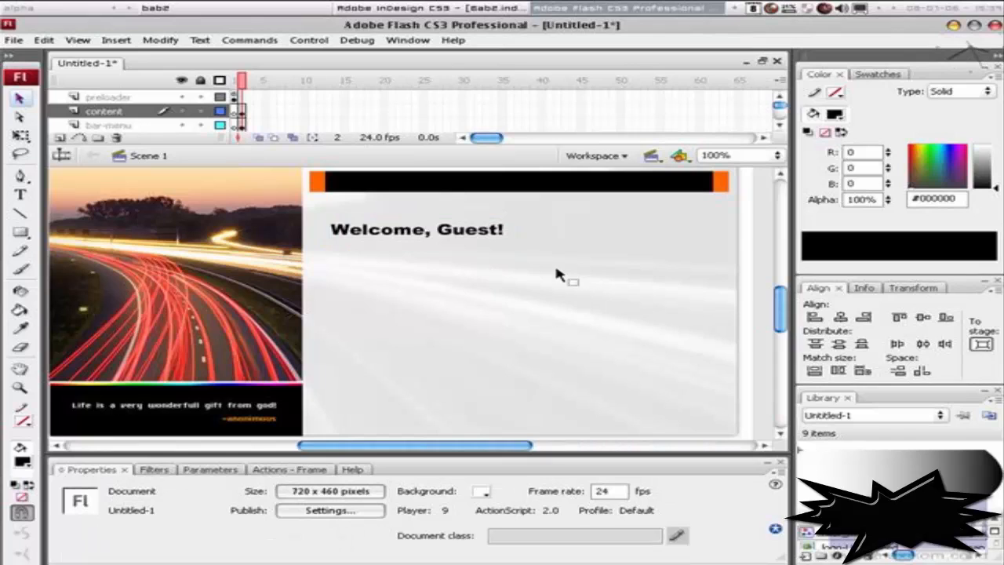
pyautogui.moveTo(402, 235)
pyautogui.mouseDown()
pyautogui.moveTo(392, 221)
pyautogui.moveTo(385, 227)
pyautogui.mouseUp()
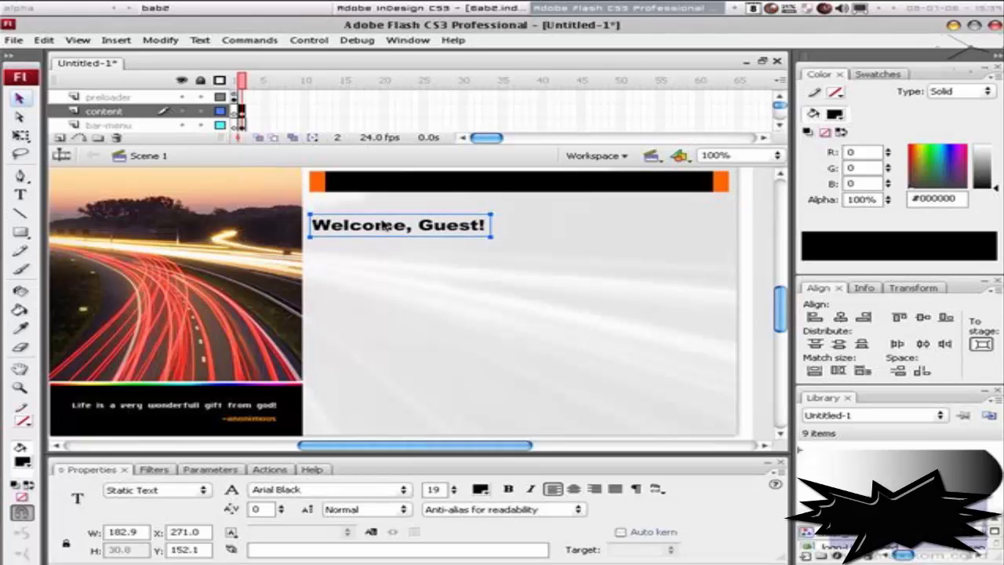
pyautogui.hotkey('ctrl', 'z')
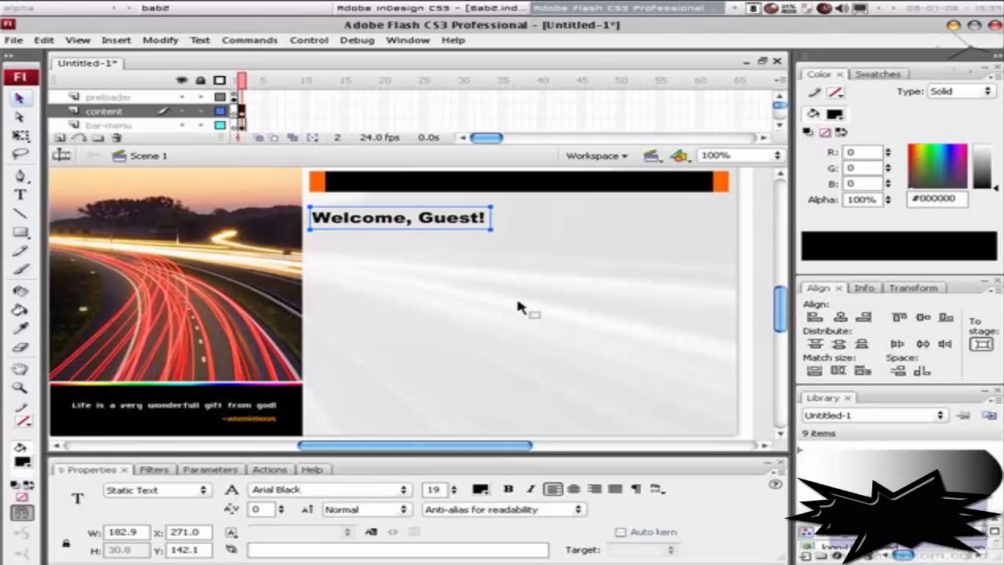
pyautogui.click(482, 269)
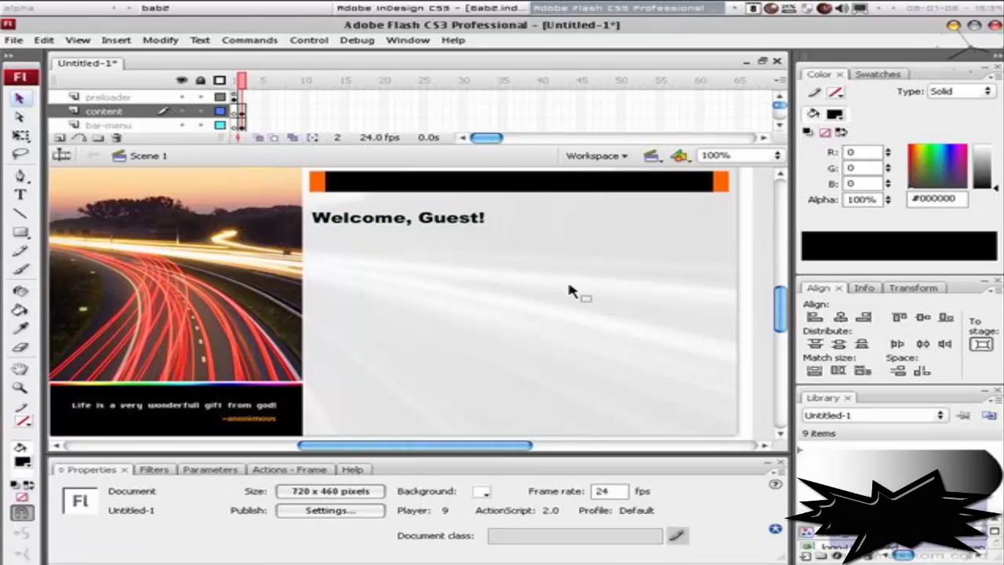
# - Set the heading's font size to 22 and widen its box to about 212 px so it fits one line
pyautogui.click(371, 224)
pyautogui.moveTo(443, 489); pyautogui.dragTo(412, 496)
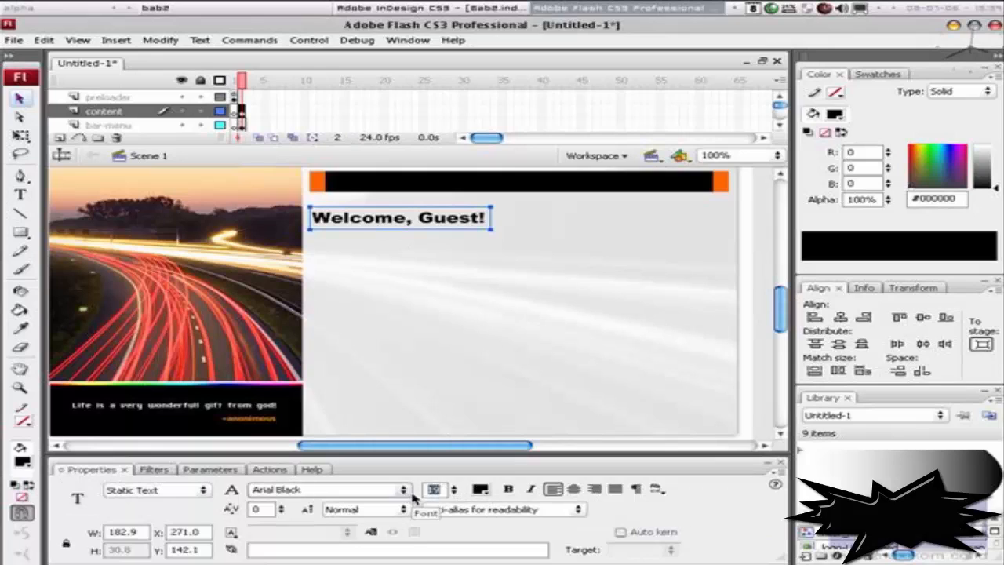
pyautogui.write('22')
pyautogui.press('Return')
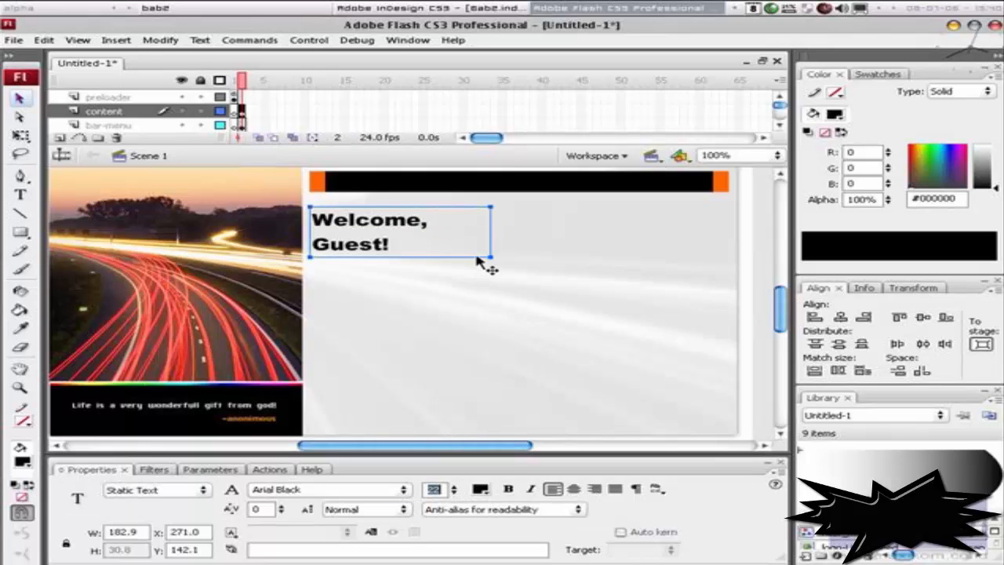
pyautogui.moveTo(489, 254); pyautogui.dragTo(519, 253)
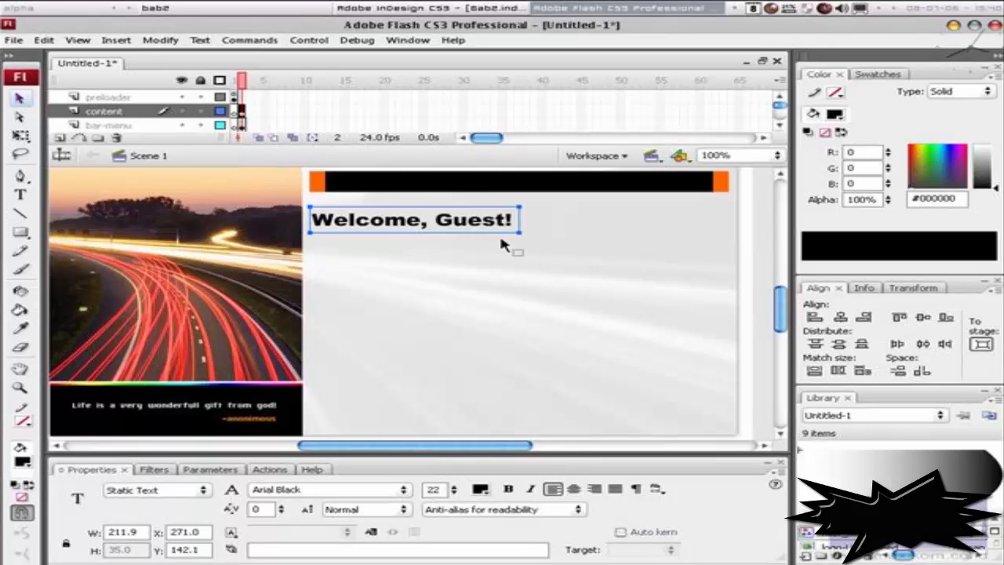
pyautogui.click(454, 292)
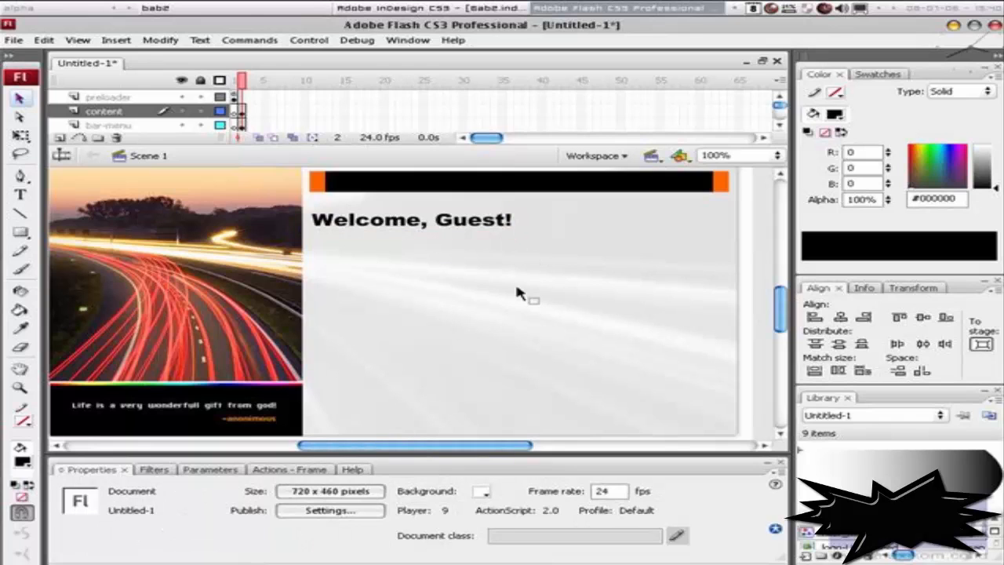
# - Switch to the bab2 folder window and open the lorem_ipsum text file
pyautogui.click(310, 9)
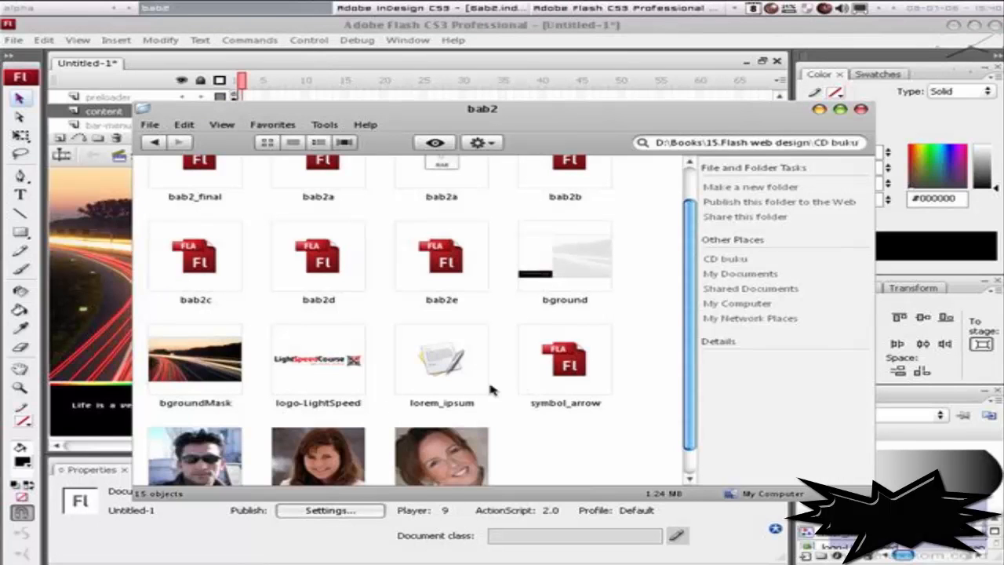
pyautogui.click(464, 386)
pyautogui.scroll(-1, 515, 416)
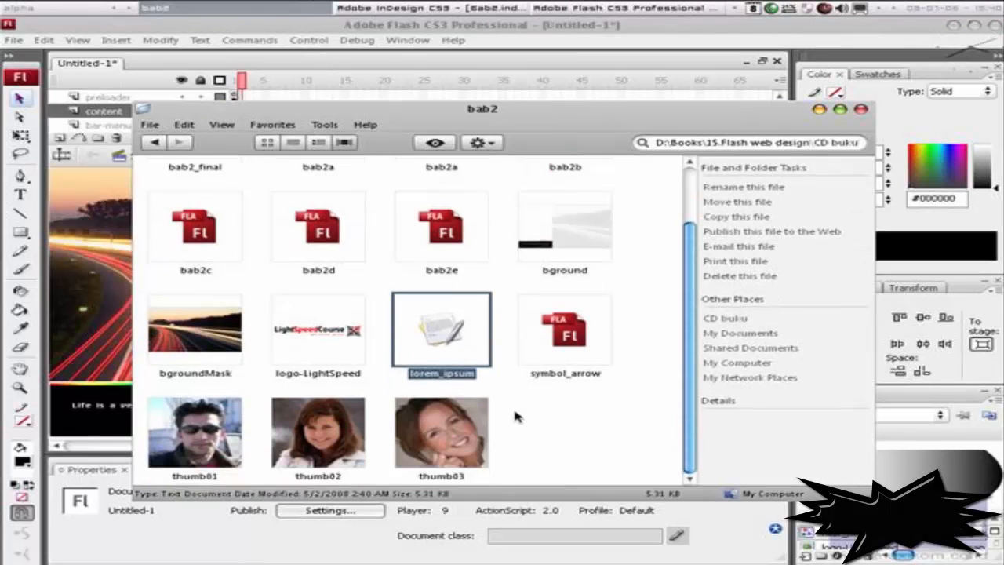
pyautogui.doubleClick(461, 354)
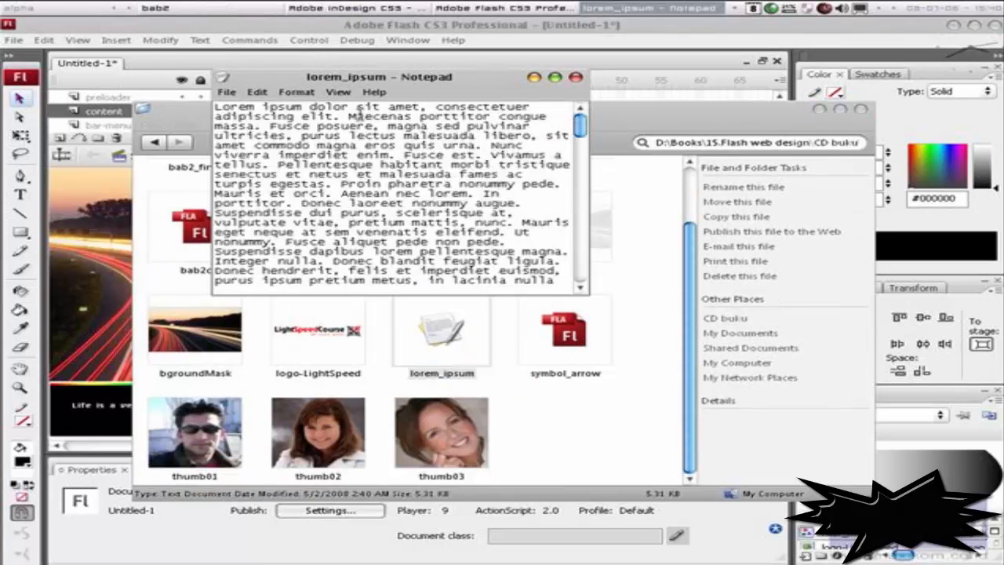
# - Copy the entire lorem_ipsum text, close the file and return to the Flash document
pyautogui.click(256, 92)
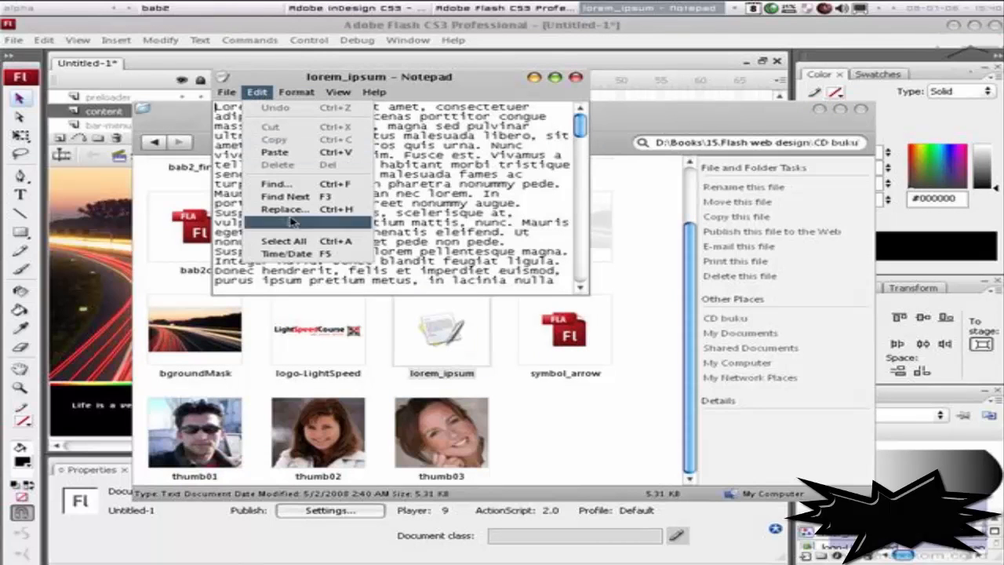
pyautogui.click(363, 249)
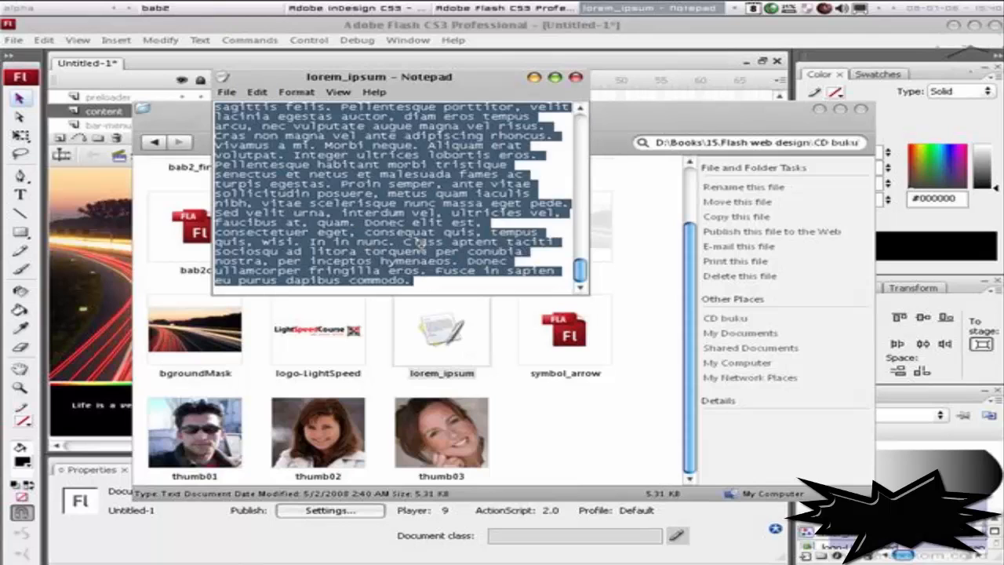
pyautogui.click(259, 92)
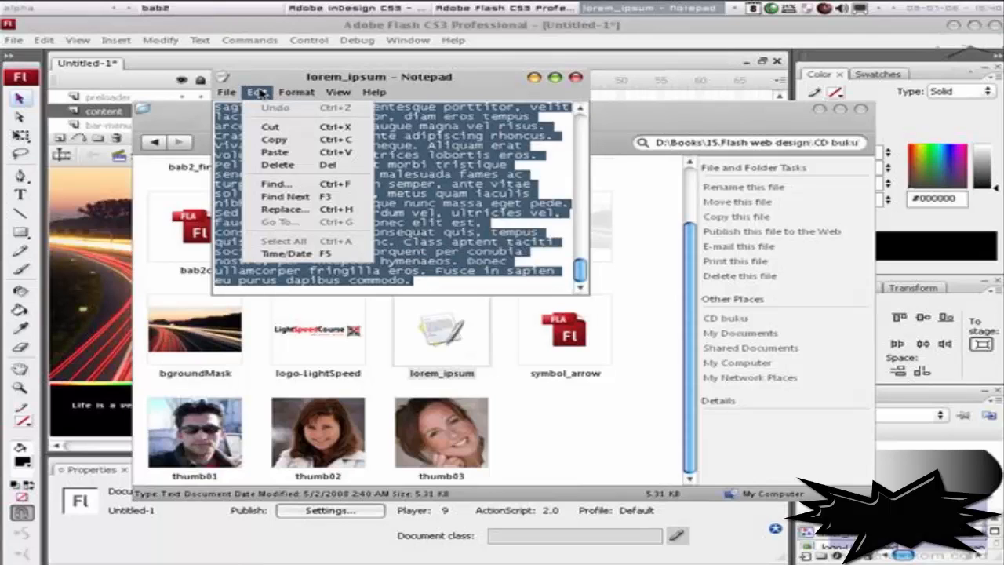
pyautogui.click(265, 140)
pyautogui.click(576, 78)
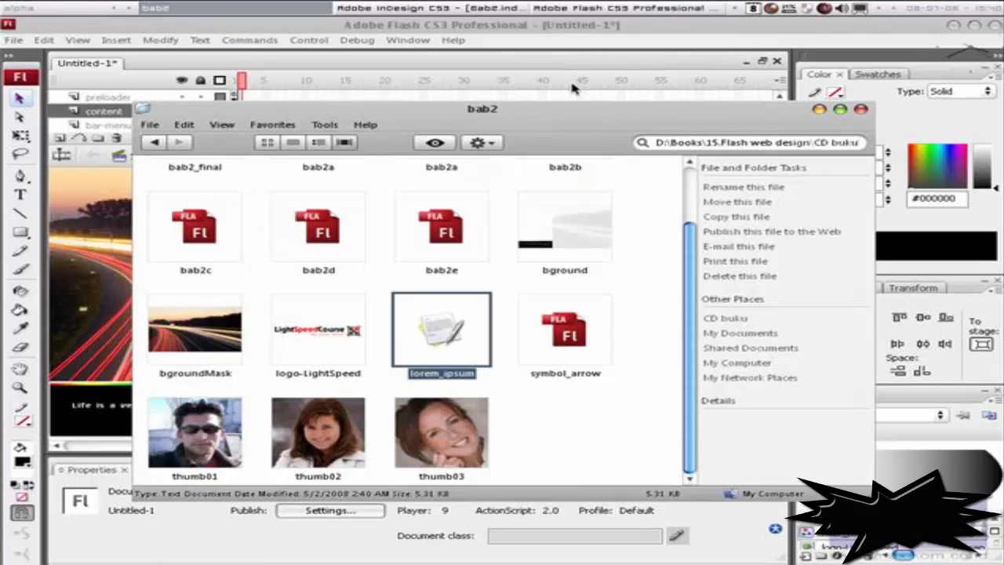
pyautogui.click(583, 48)
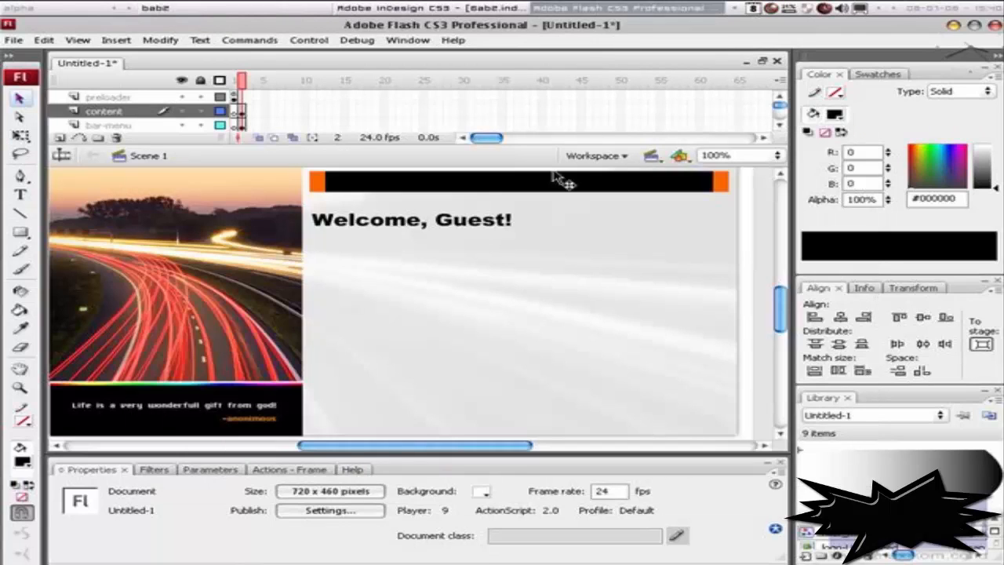
# - Draw a multiline Dynamic Text box about 410 × 239 px below the "Welcome, Guest!" heading and paste the copied lorem ipsum text into it
pyautogui.click(20, 194)
pyautogui.scroll(3, 48, 214)
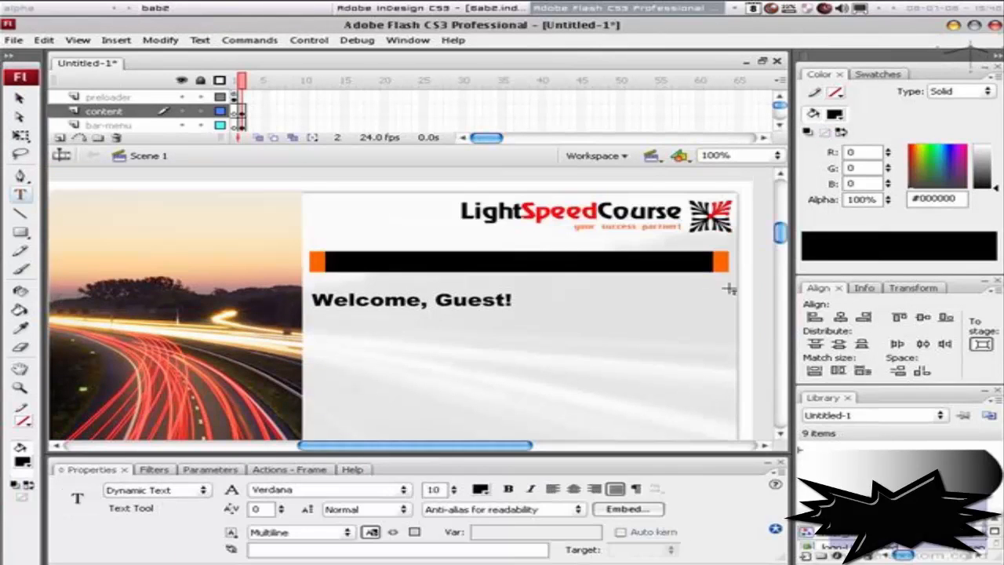
pyautogui.moveTo(783, 234); pyautogui.dragTo(783, 248)
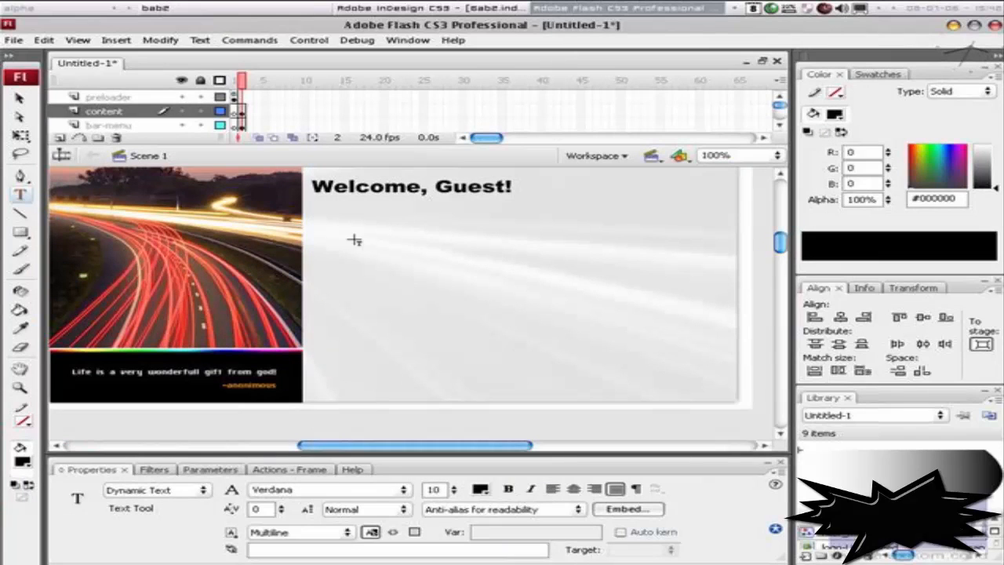
pyautogui.moveTo(313, 196); pyautogui.dragTo(717, 372)
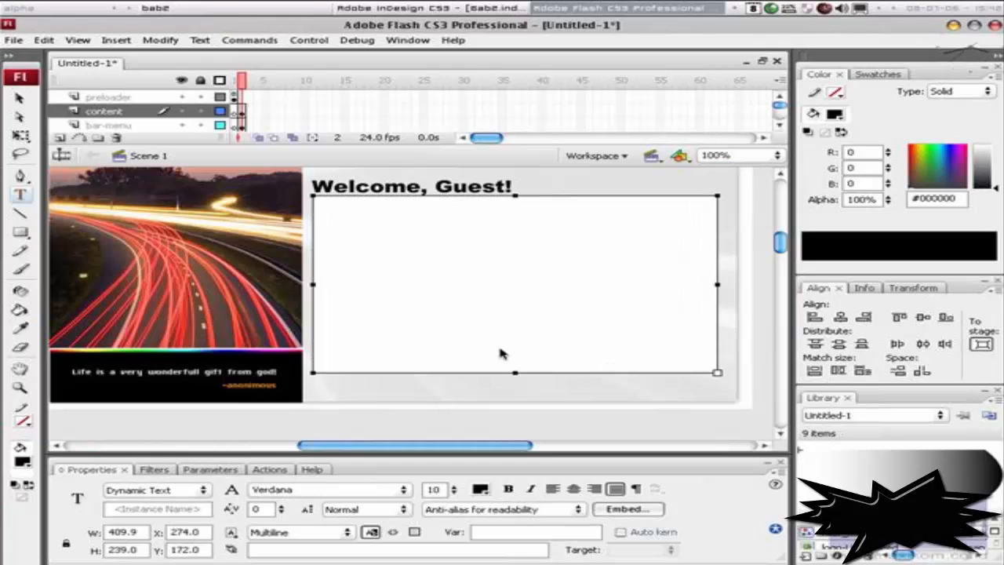
pyautogui.hotkey('ctrl', 'v')
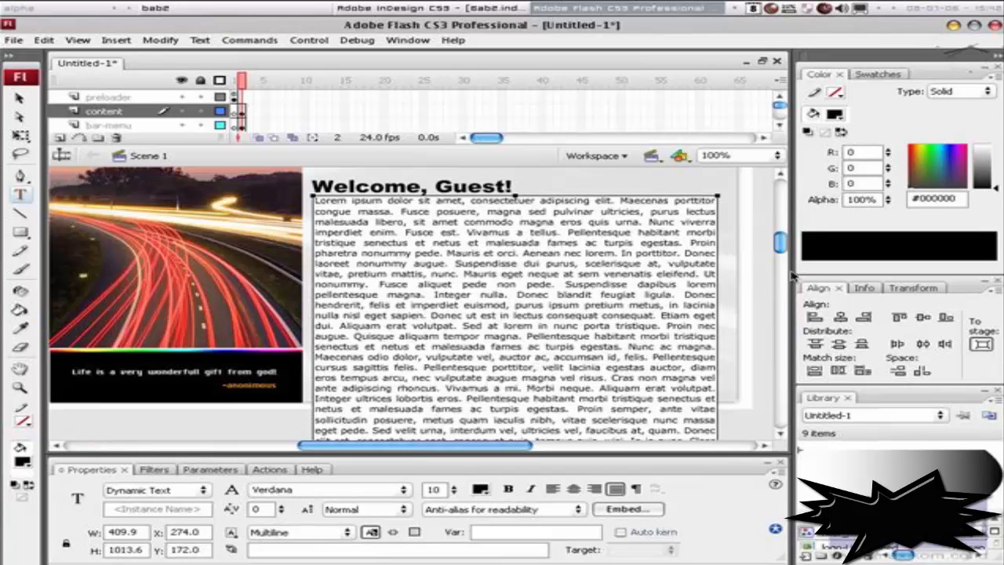
# - Move the lorem ipsum text box down to Y 187, leaving a gap beneath the heading
pyautogui.click(19, 97)
pyautogui.click(378, 239)
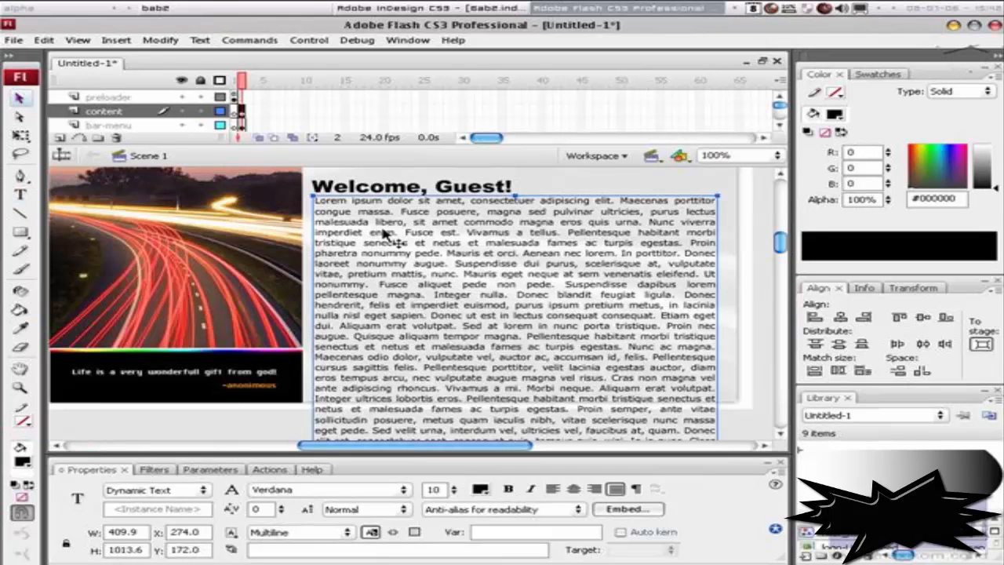
pyautogui.moveTo(388, 240); pyautogui.dragTo(388, 251)
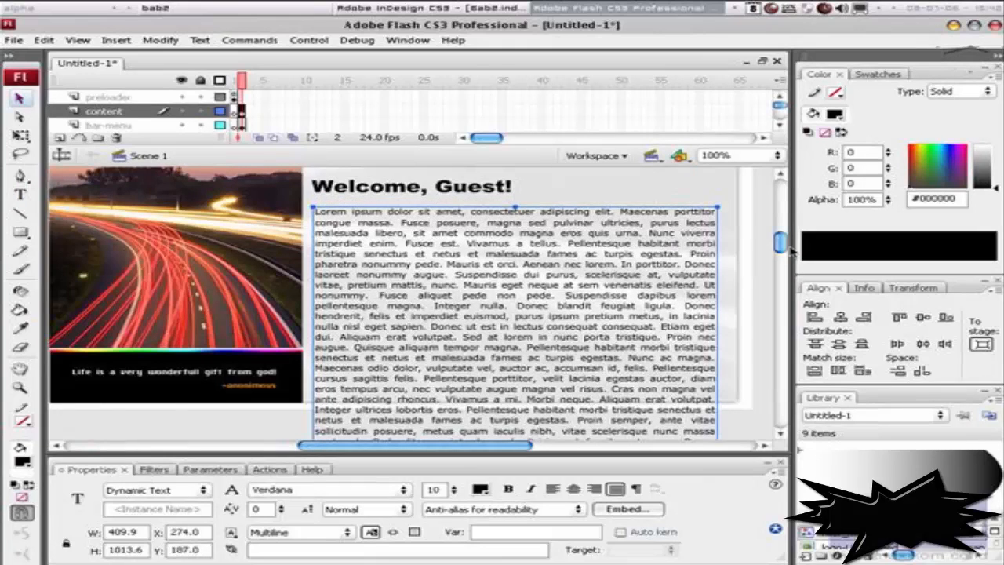
# - Try to shorten the lorem ipsum text box from its lower edge, and make the box scrollable
pyautogui.moveTo(782, 244); pyautogui.dragTo(782, 292)
pyautogui.moveTo(515, 361); pyautogui.dragTo(515, 257)
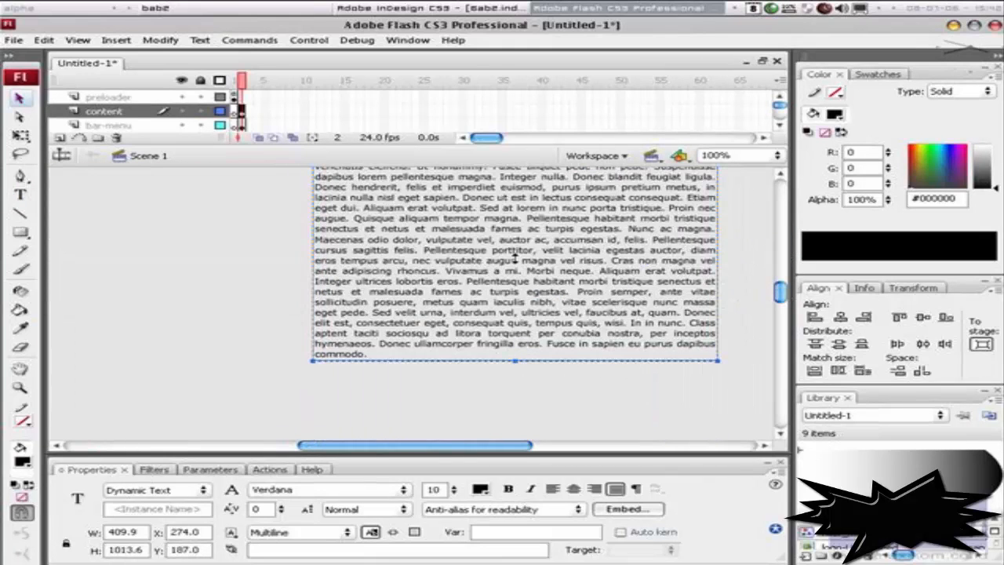
pyautogui.moveTo(782, 295); pyautogui.dragTo(790, 249)
pyautogui.rightClick(568, 263)
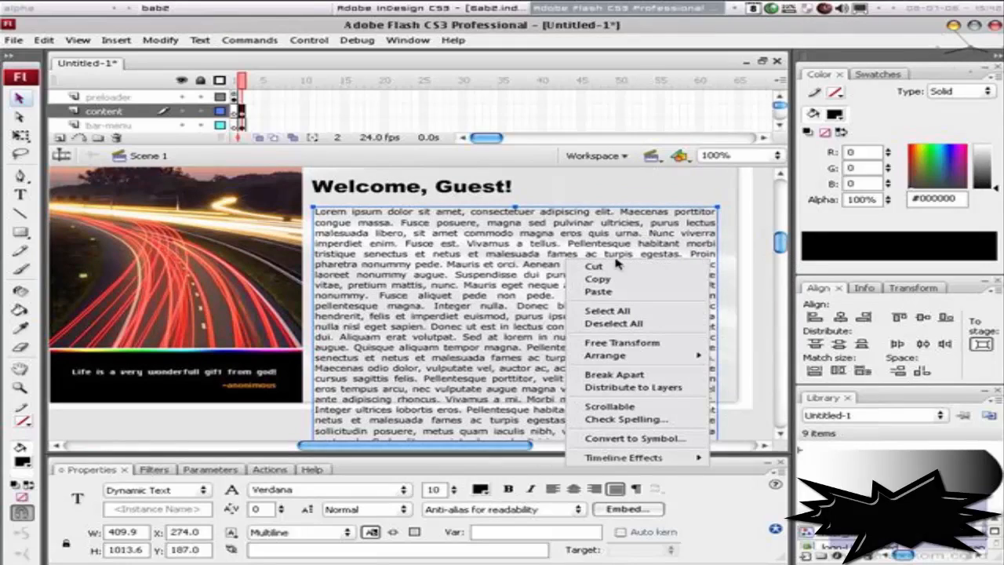
pyautogui.click(666, 411)
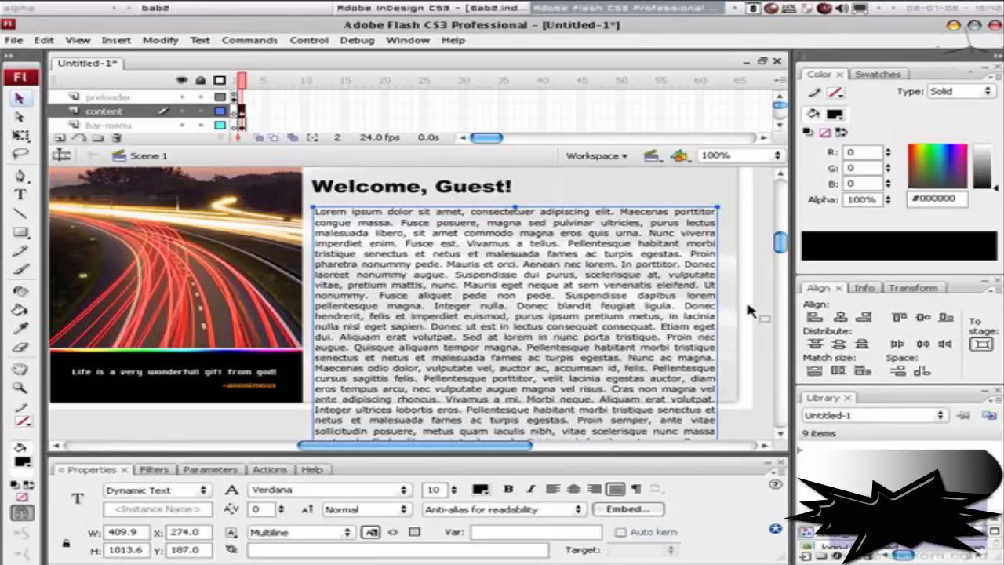
# - Insert blank-line paragraph breaks in the body text before "Suspendisse dui purus" and before "Quisque aliquam tempor magna"
pyautogui.moveTo(784, 246); pyautogui.dragTo(786, 269)
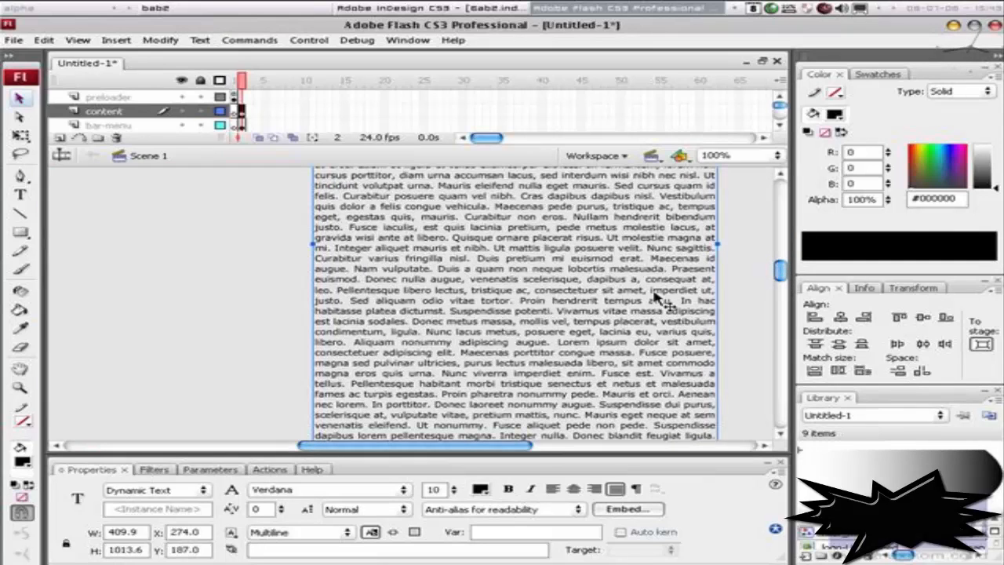
pyautogui.scroll(3, 573, 296)
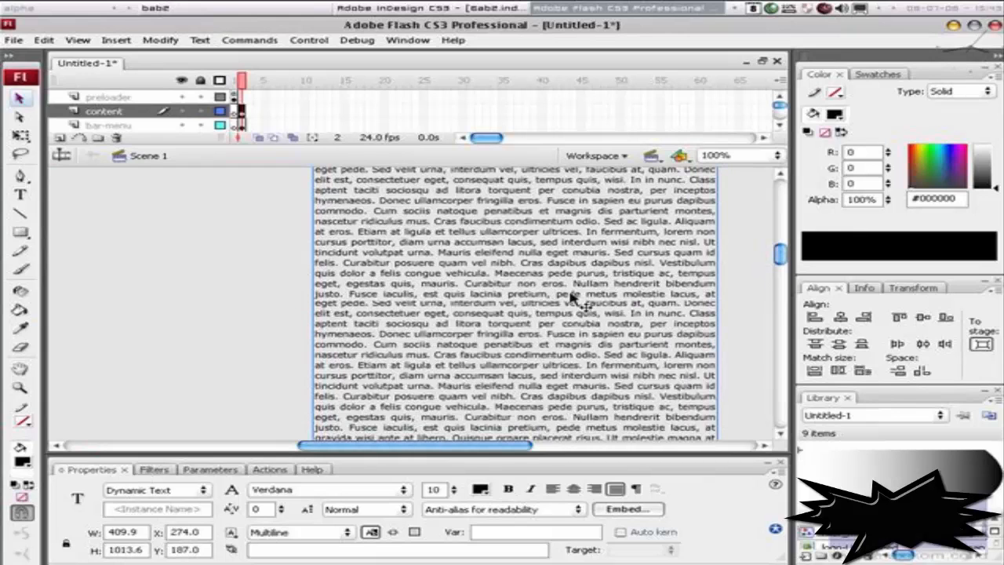
pyautogui.scroll(3, 573, 296)
pyautogui.scroll(5, 572, 297)
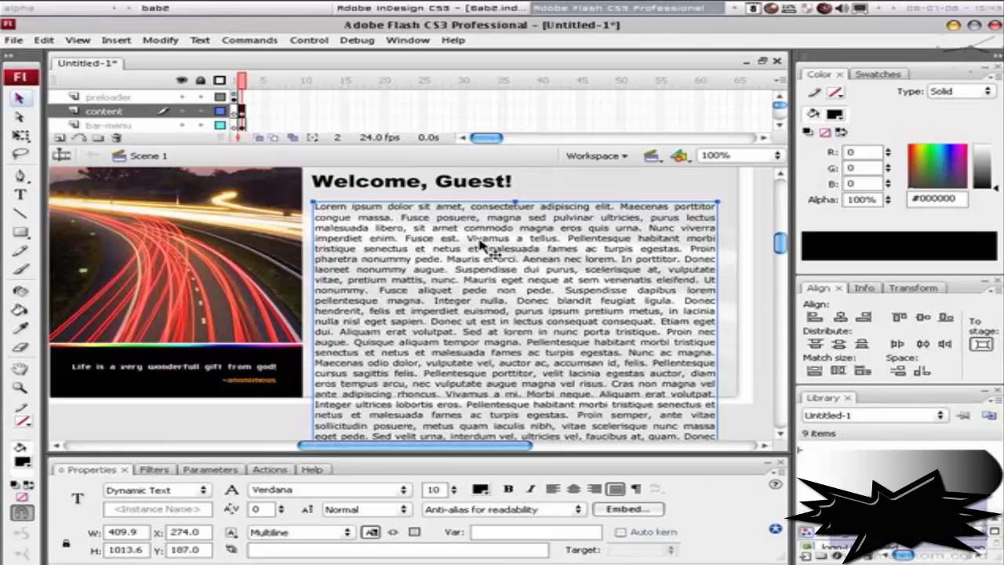
pyautogui.press('t')
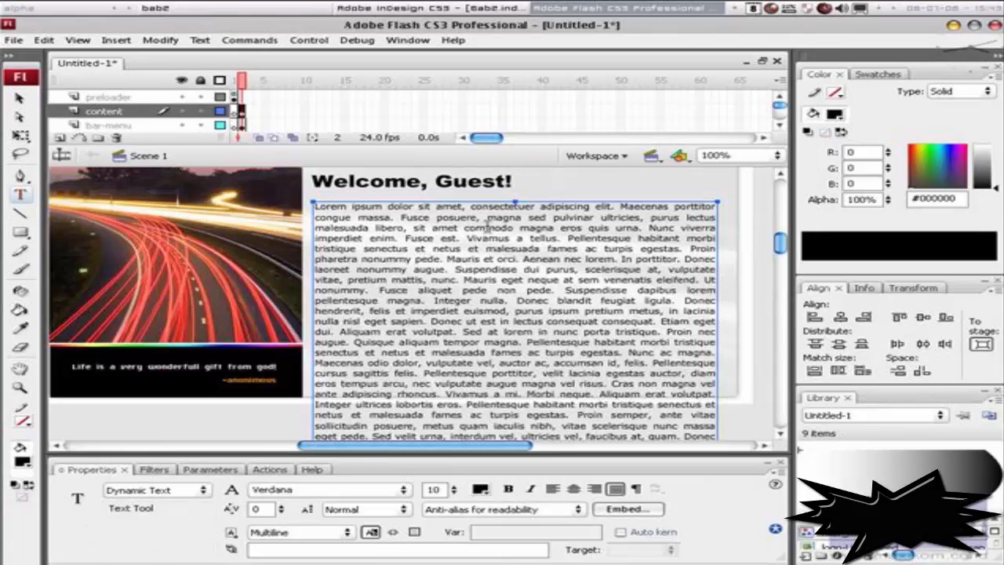
pyautogui.click(475, 243)
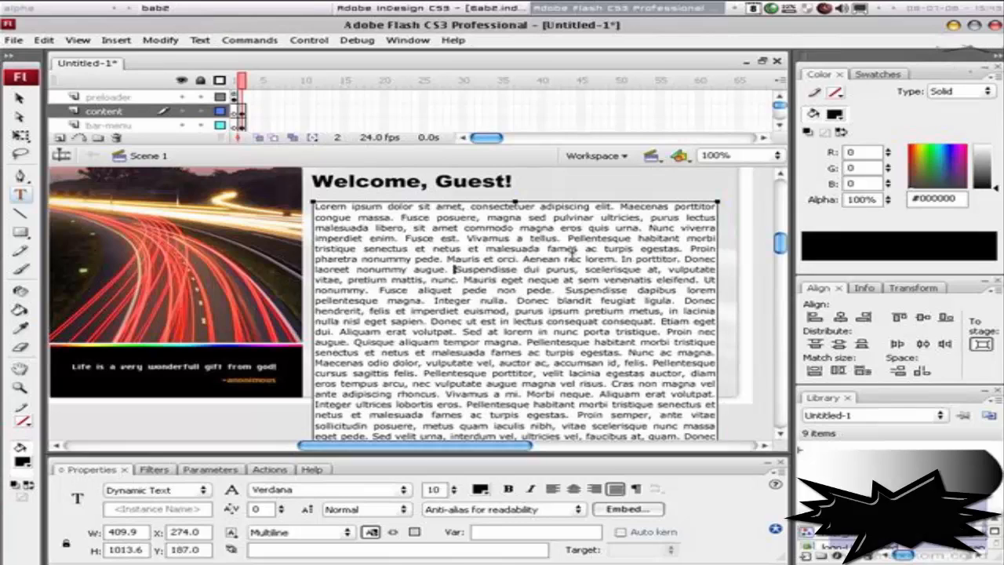
pyautogui.press('Return')
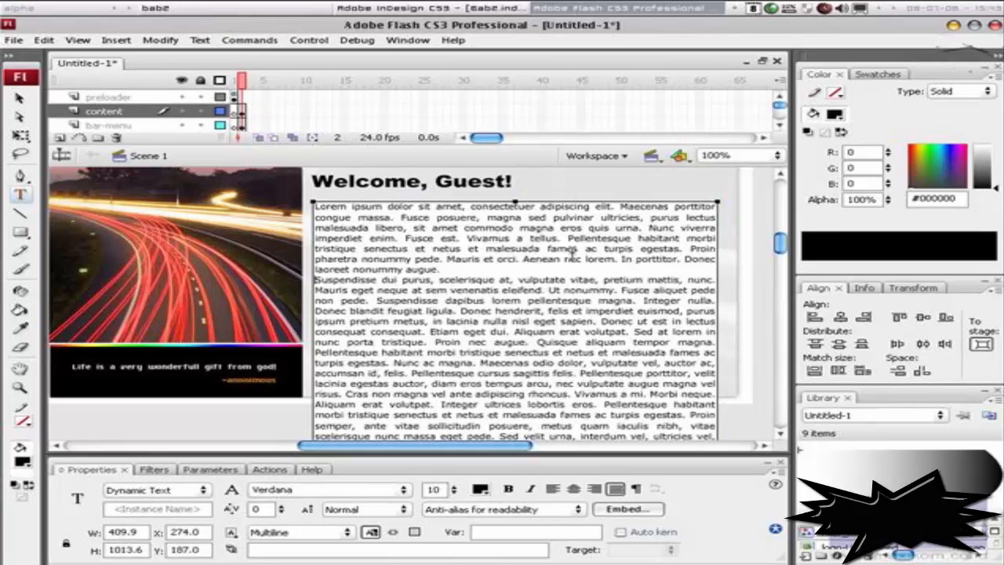
pyautogui.press('Return')
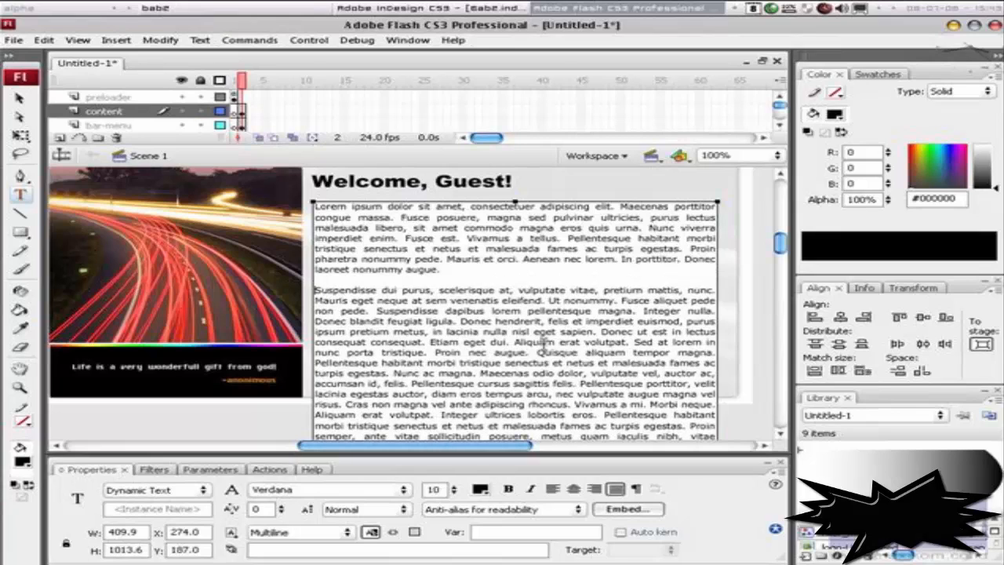
pyautogui.press('Return')
pyautogui.press('Return')
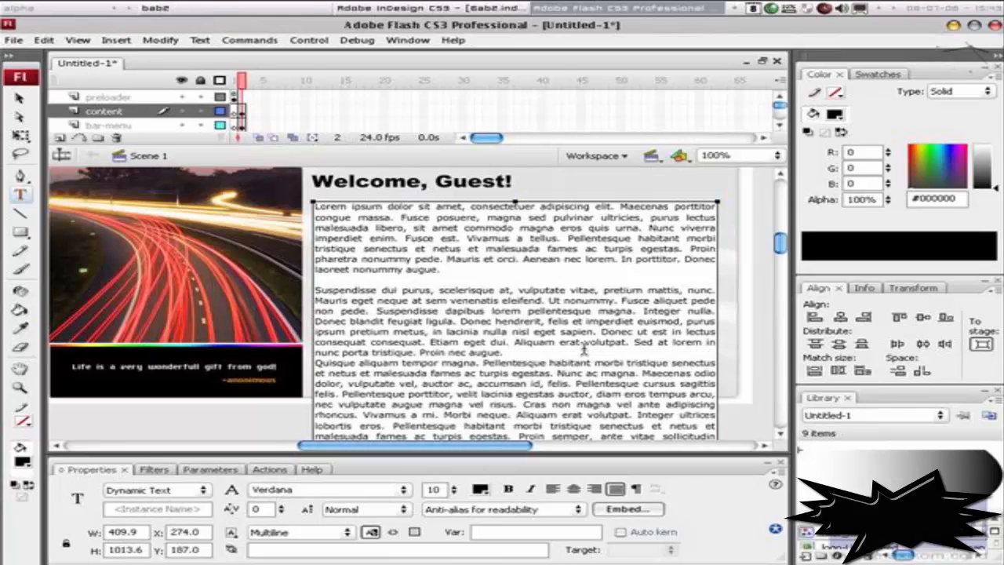
# - Insert blank-line paragraph breaks further down the body text, before "Aliquam erat volutpat" and before "Curabitur non eros"
pyautogui.scroll(-5, 584, 349)
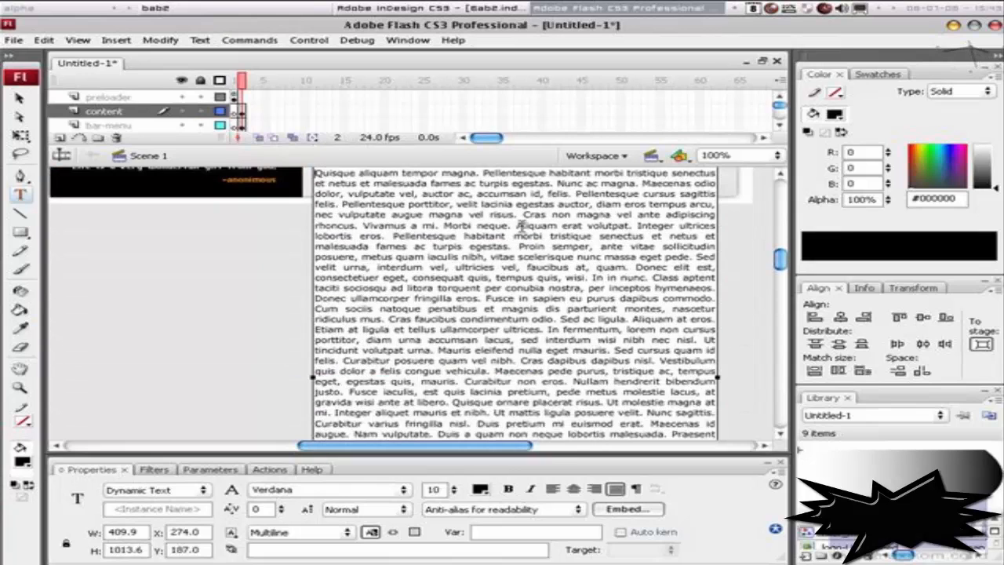
pyautogui.click(516, 226)
pyautogui.press('Return')
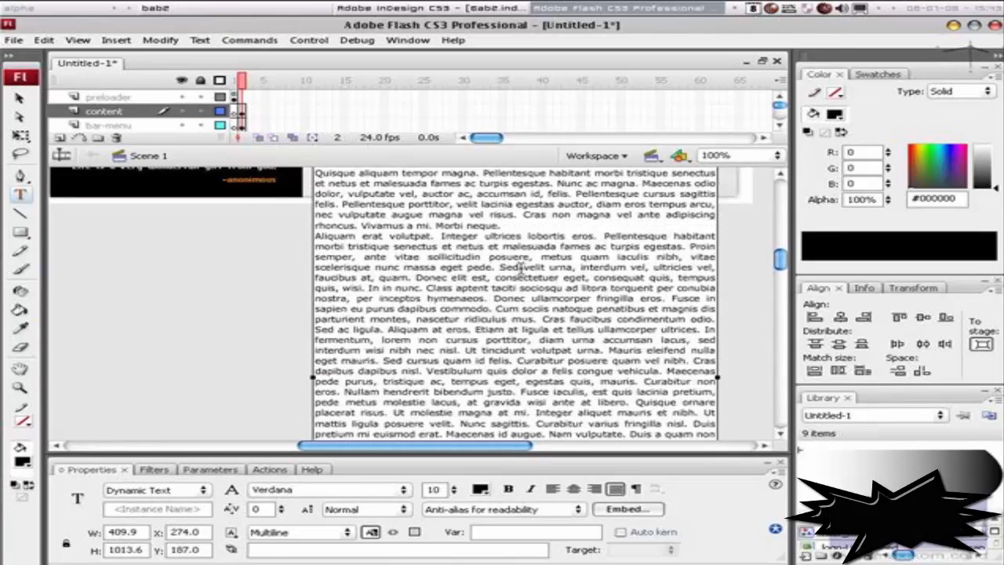
pyautogui.press('Return')
pyautogui.scroll(-5, 506, 300)
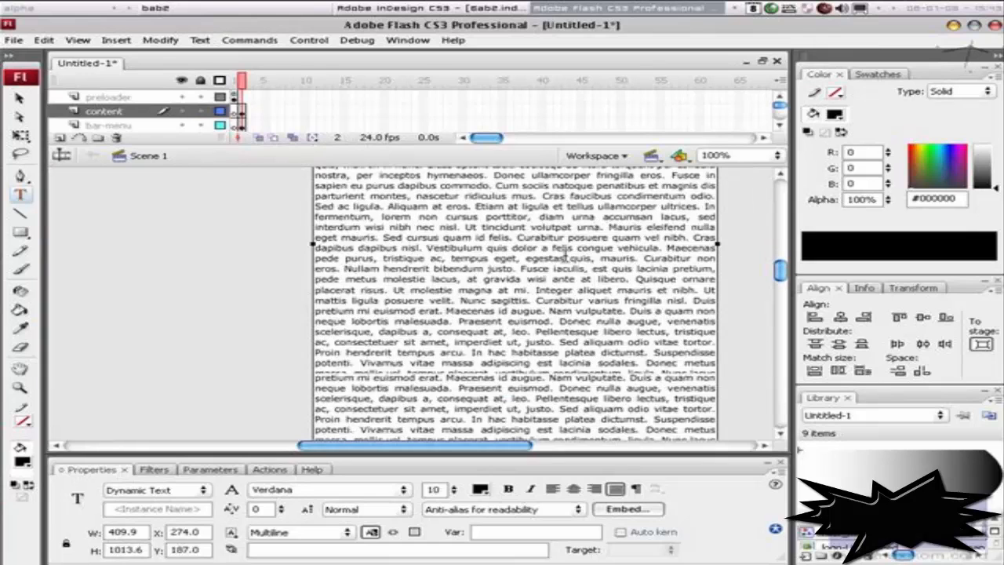
pyautogui.click(647, 258)
pyautogui.press('Return')
pyautogui.press('Return')
# - Insert blank-line paragraph breaks before "Donec nulla augue" and before "Fusce posuere" in the body text
pyautogui.scroll(-2, 539, 262)
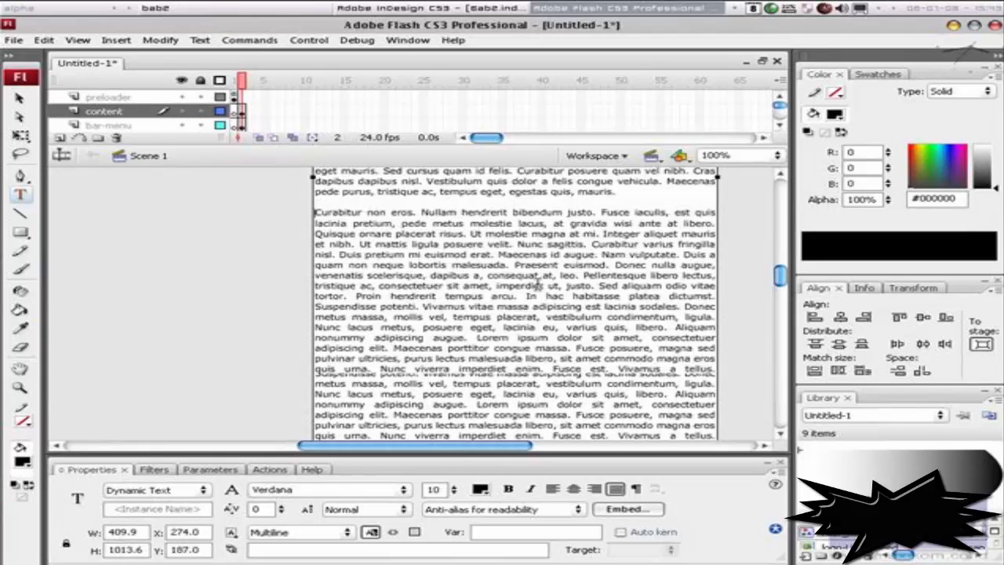
pyautogui.scroll(-2, 539, 275)
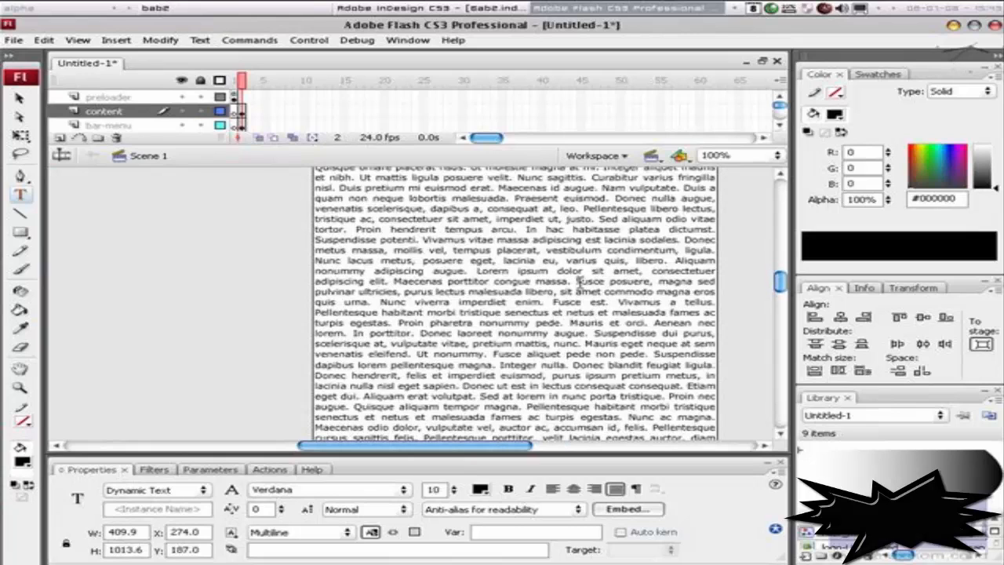
pyautogui.scroll(-2, 558, 305)
pyautogui.scroll(-2, 560, 294)
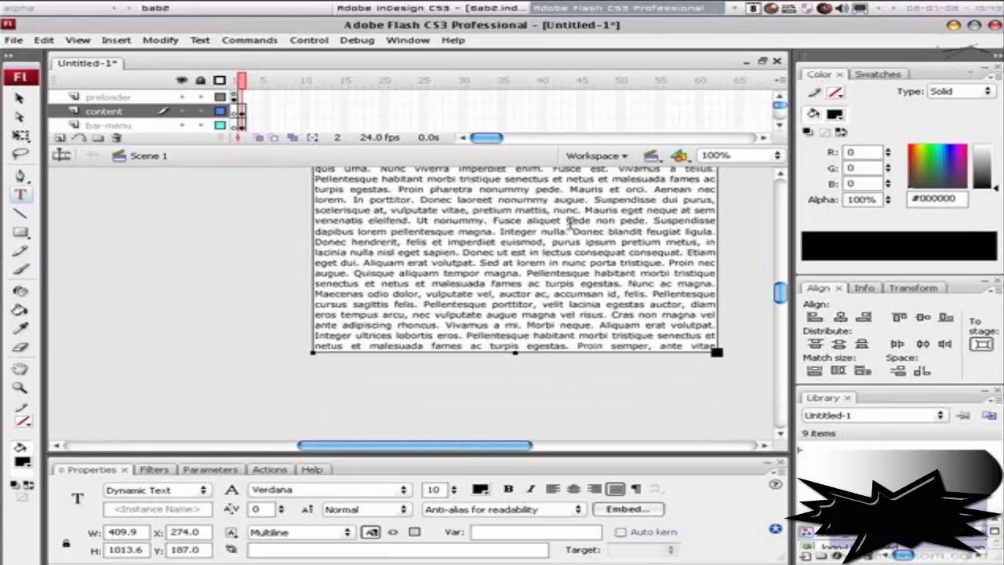
pyautogui.click(592, 201)
pyautogui.scroll(3, 645, 203)
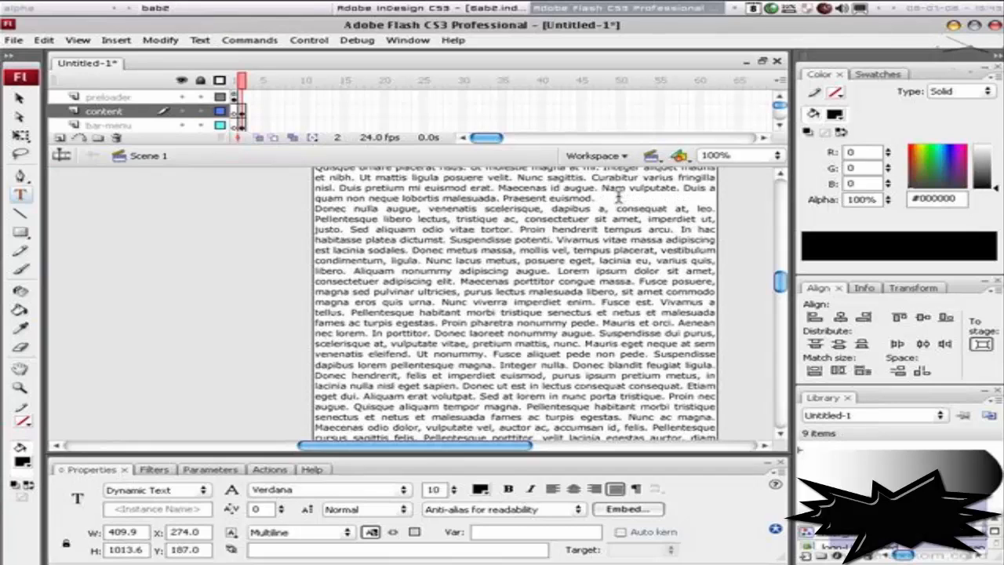
pyautogui.press('Return')
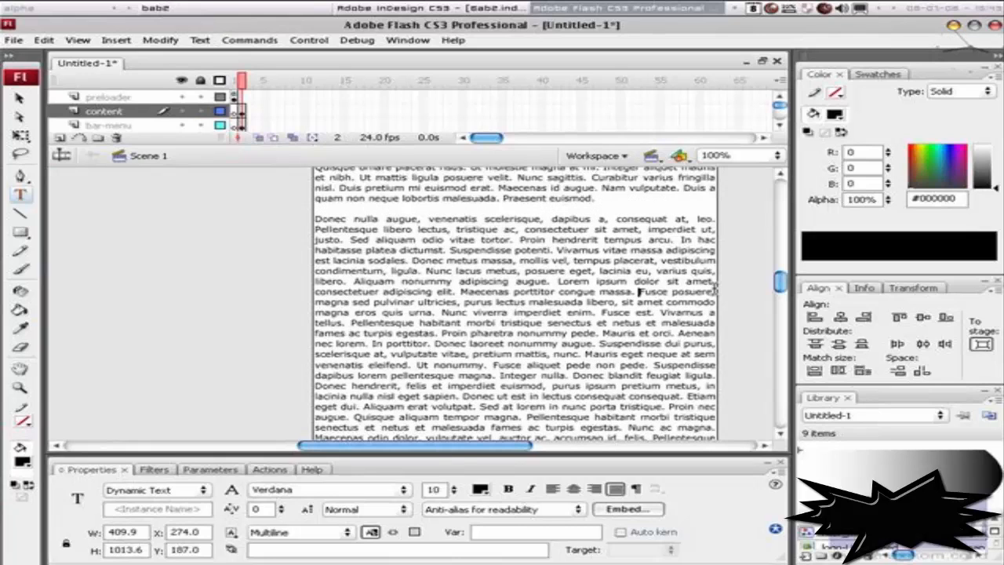
pyautogui.press('Return')
pyautogui.press('Return')
# - Insert a blank-line paragraph break before "Ut nonummy" near the end of the text box
pyautogui.scroll(-3, 581, 349)
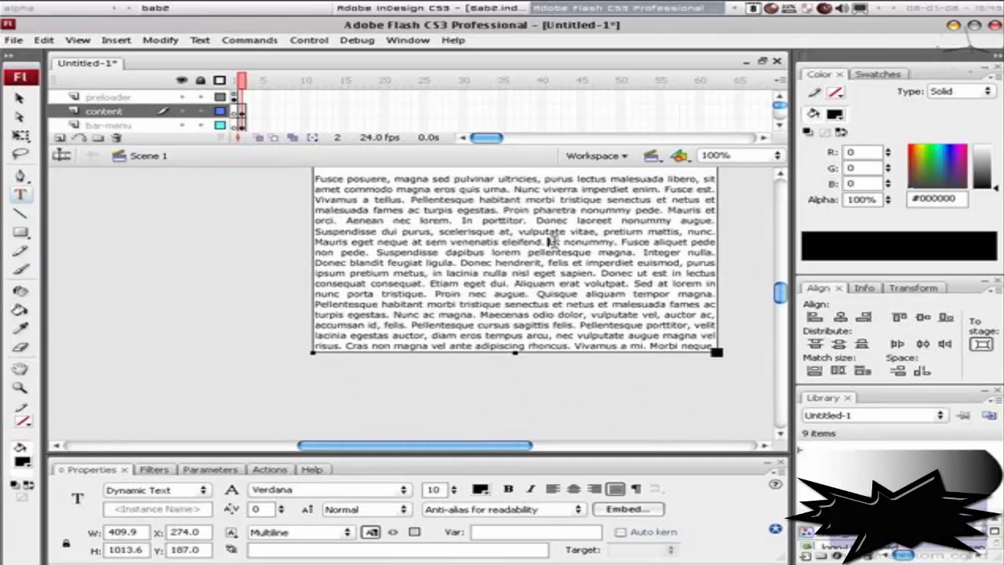
pyautogui.click(554, 242)
pyautogui.press('Return')
pyautogui.press('Return')
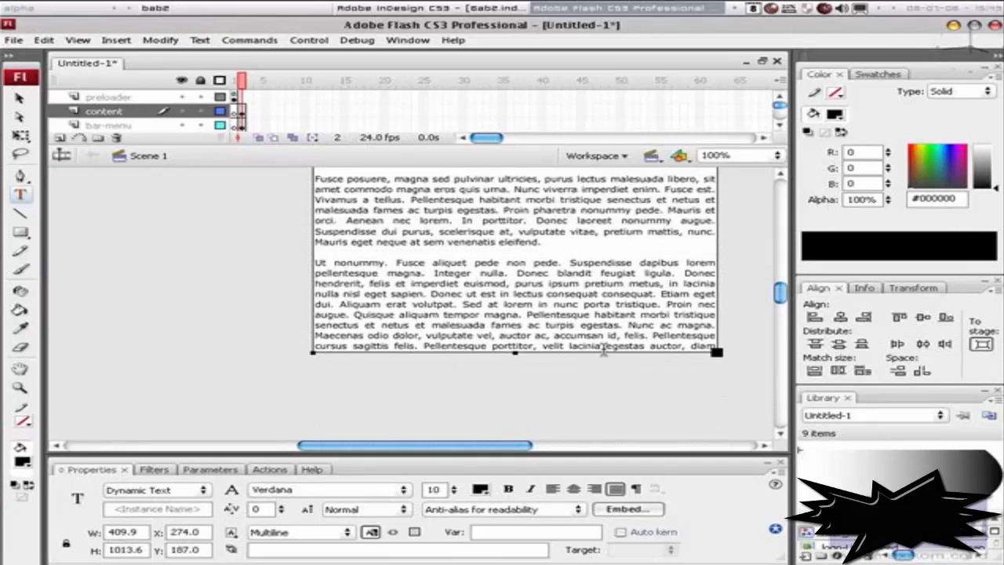
# - Extend the lorem ipsum text box downward to a height of about 1303 px so the text's end fits
pyautogui.moveTo(512, 353); pyautogui.dragTo(518, 413)
pyautogui.scroll(-5, 653, 306)
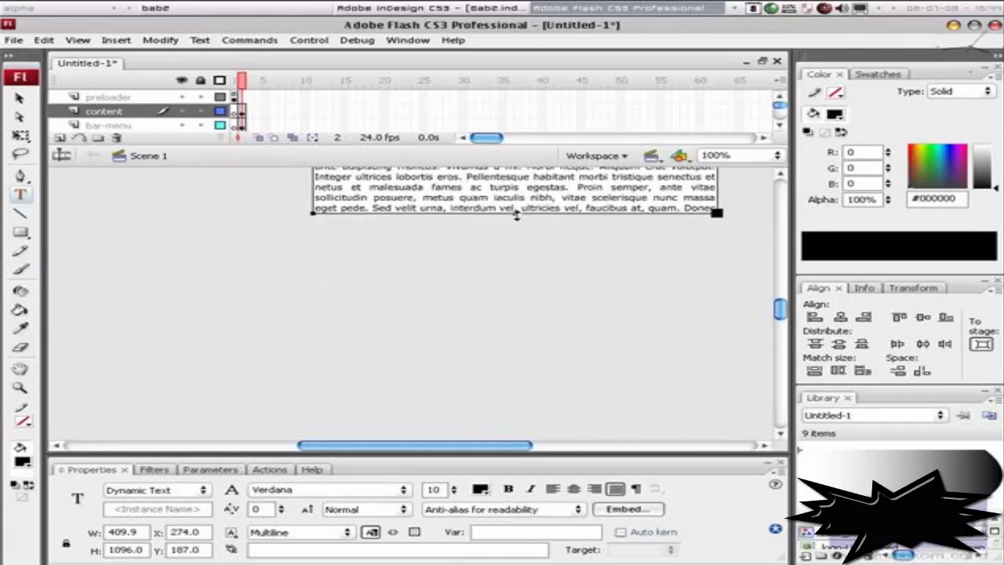
pyautogui.moveTo(516, 217); pyautogui.dragTo(518, 365)
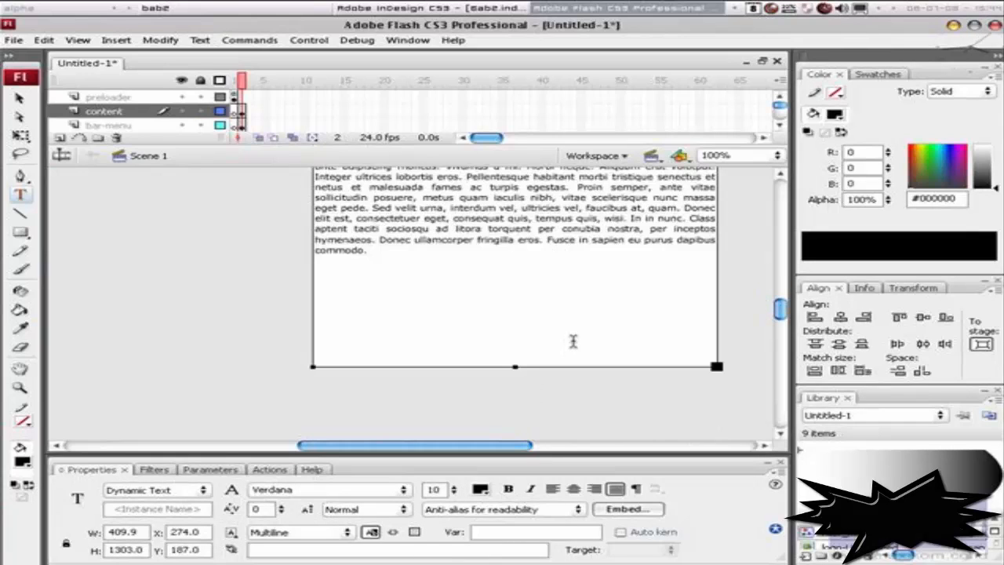
# - Insert blank-line paragraph breaks before the last "Aliquam erat volutpat" and before "Donec ullamcorper" near the end of the body text
pyautogui.scroll(4, 573, 340)
pyautogui.scroll(3, 557, 318)
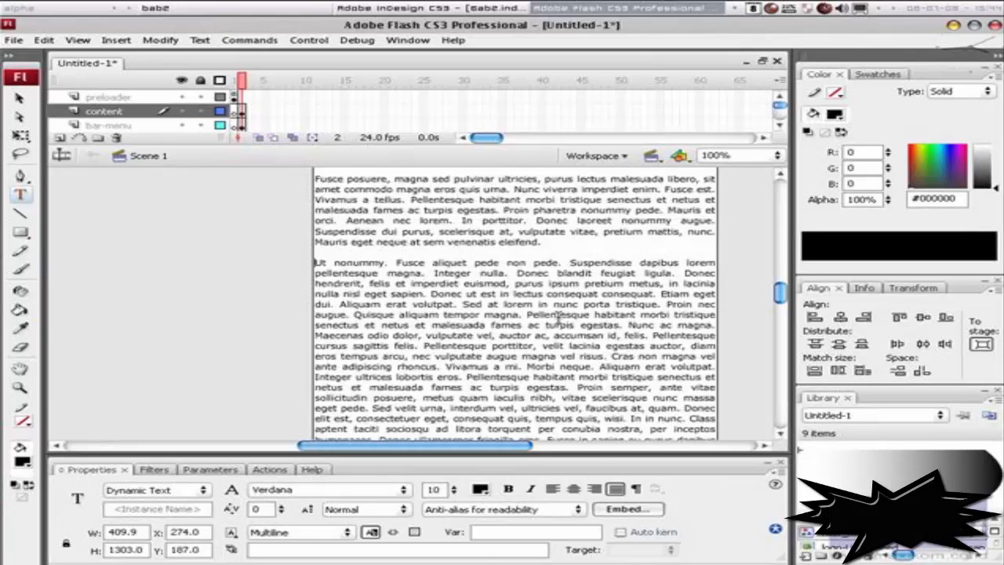
pyautogui.click(635, 366)
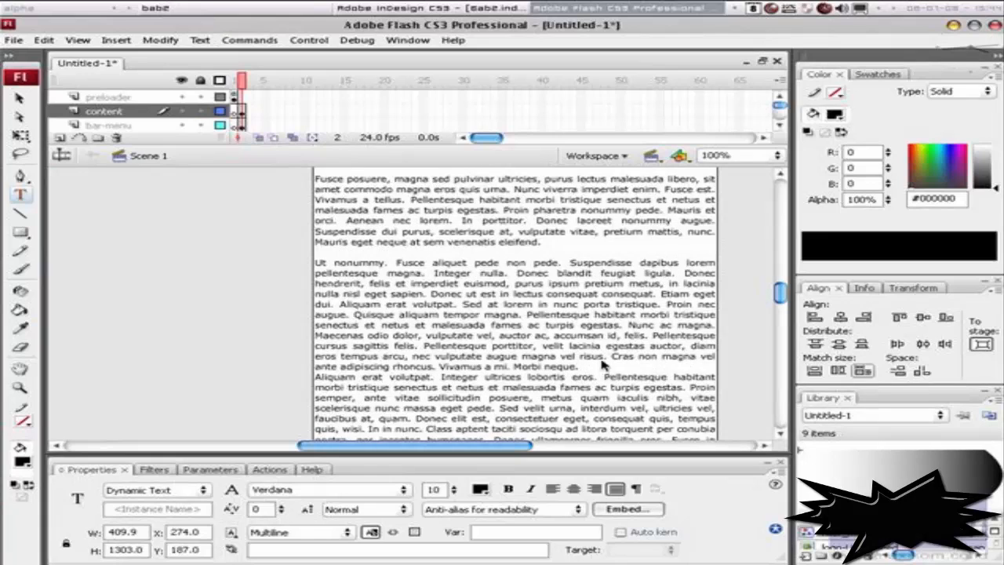
pyautogui.press('Return')
pyautogui.press('Return')
pyautogui.scroll(-2, 589, 362)
pyautogui.scroll(-2, 589, 362)
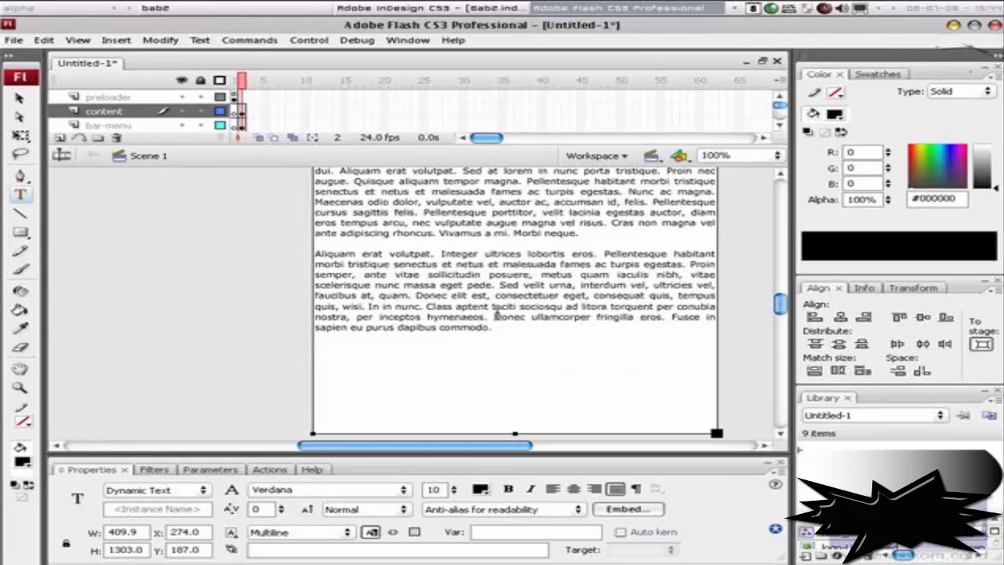
pyautogui.click(495, 316)
pyautogui.press('Return')
pyautogui.press('Return')
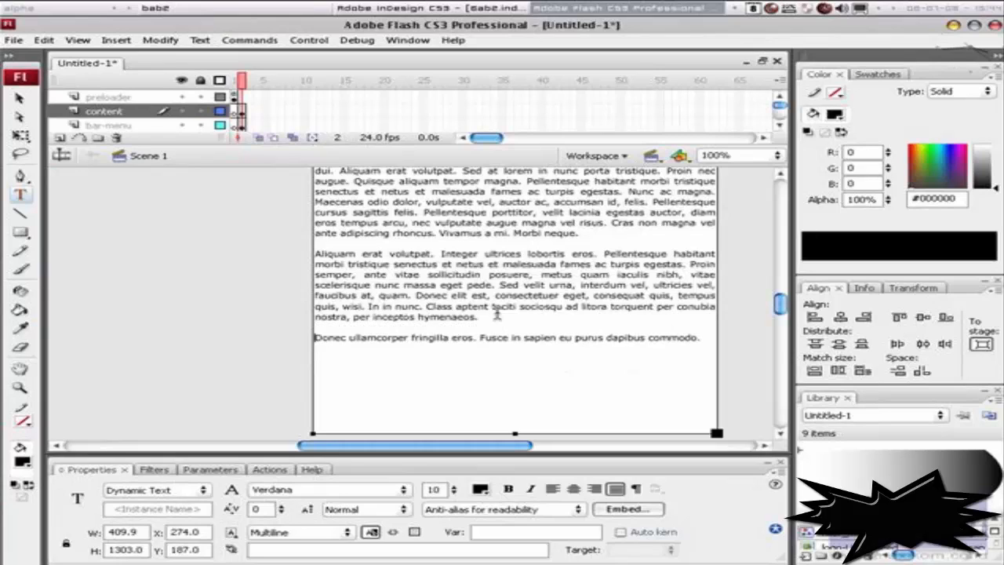
# - Shrink the body text box from its lower edge to a height of about 237 px so it fits the content area
pyautogui.moveTo(517, 431); pyautogui.dragTo(516, 181)
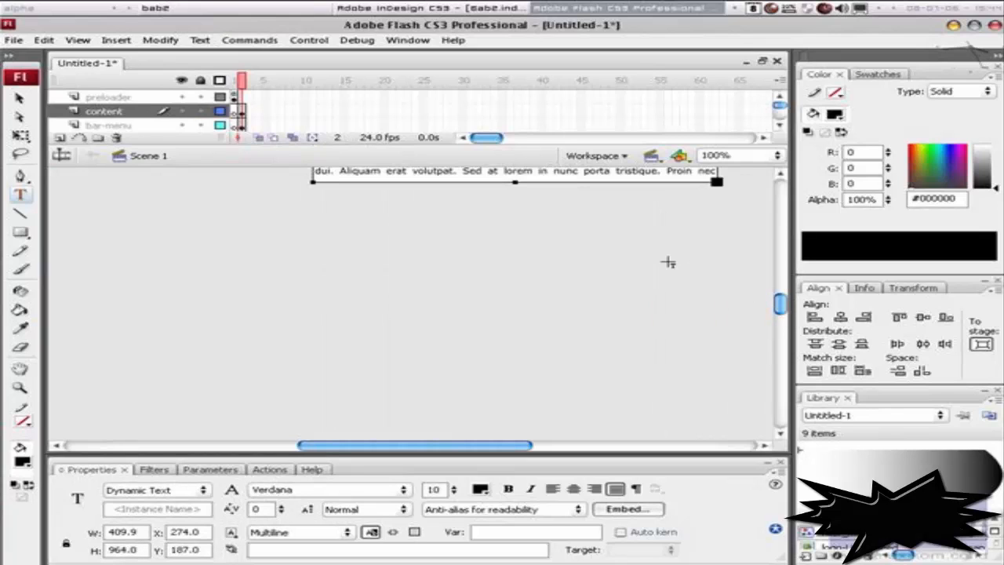
pyautogui.scroll(5, 666, 262)
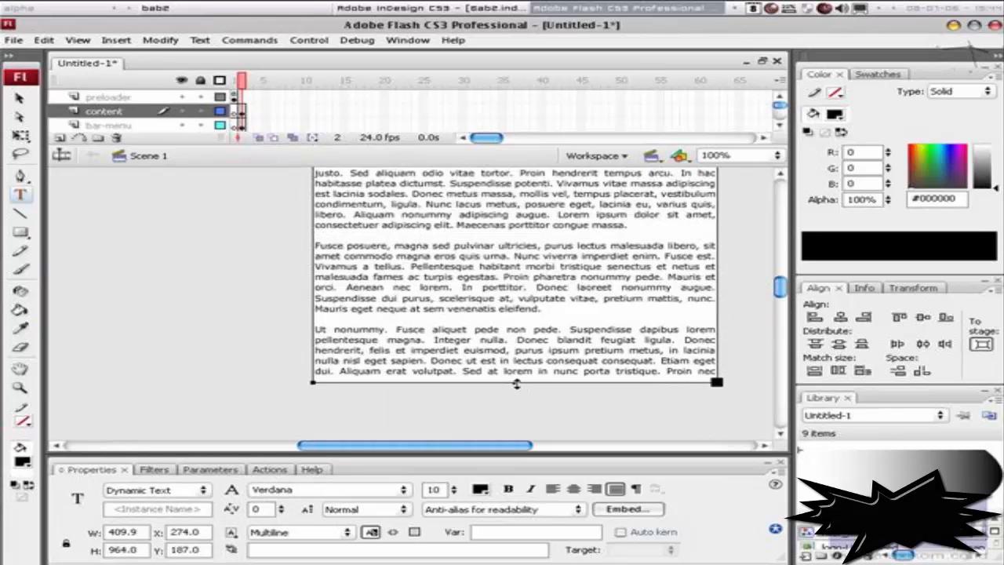
pyautogui.moveTo(517, 385); pyautogui.dragTo(517, 246)
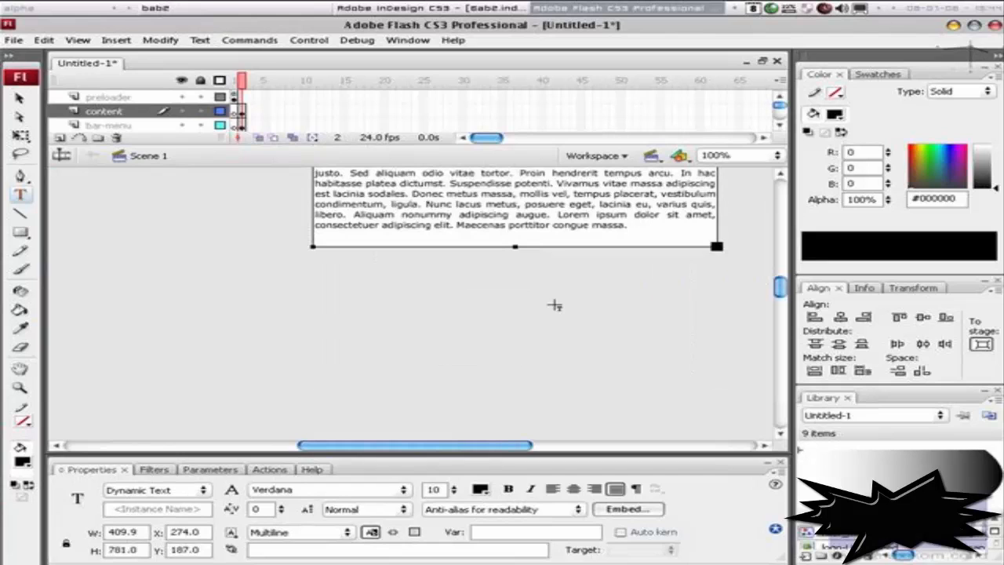
pyautogui.scroll(2, 555, 306)
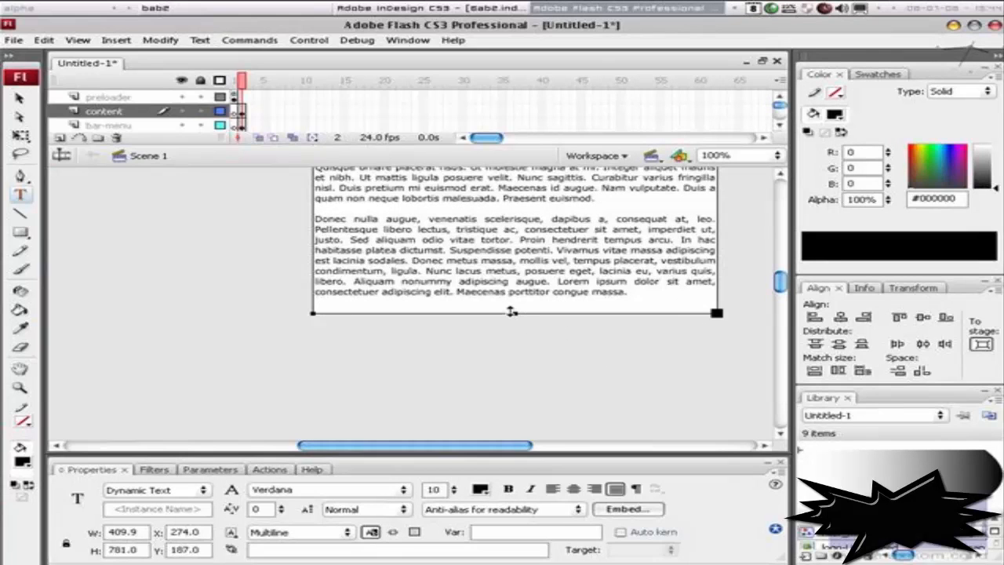
pyautogui.moveTo(517, 313); pyautogui.dragTo(520, 177)
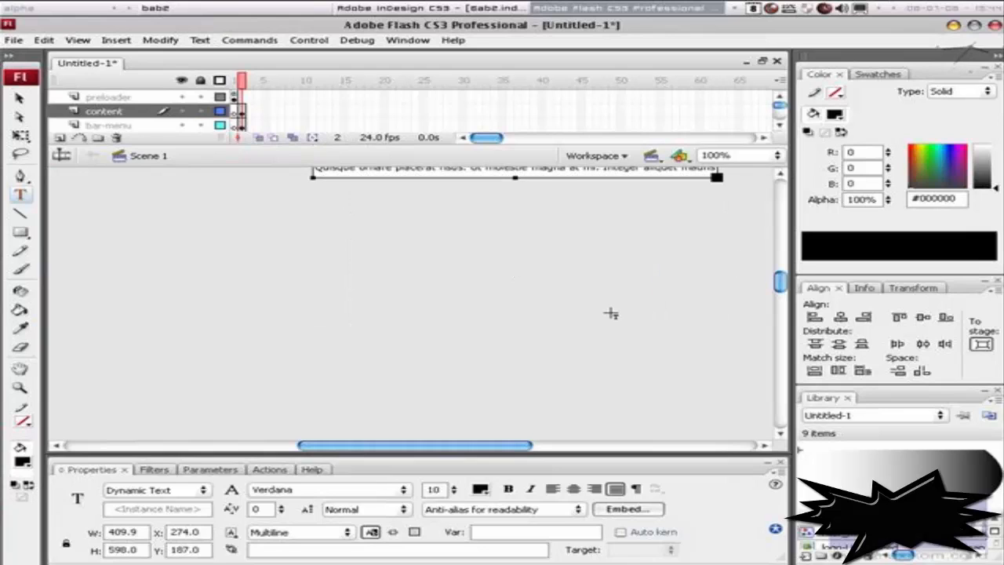
pyautogui.scroll(6, 610, 313)
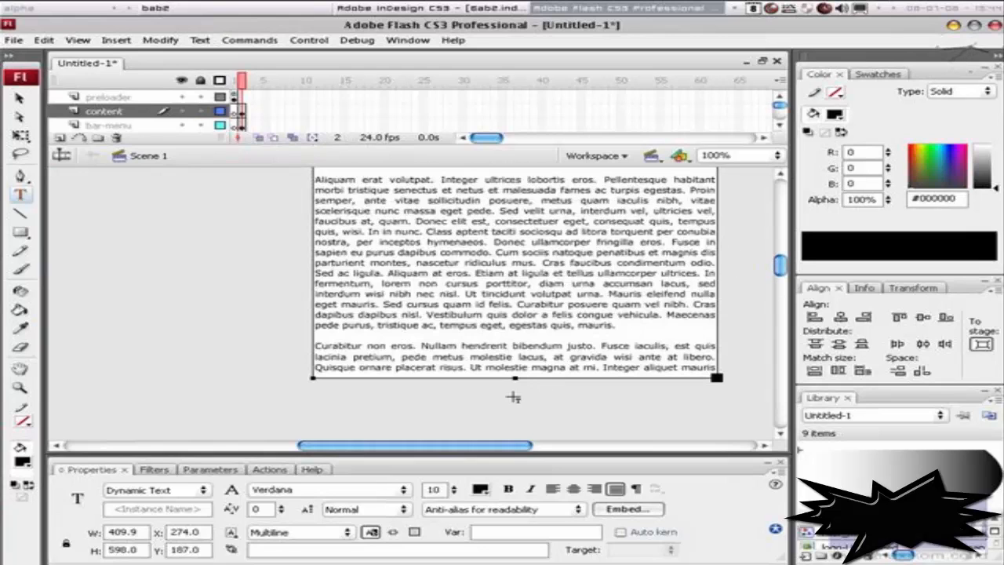
pyautogui.moveTo(517, 378); pyautogui.dragTo(518, 192)
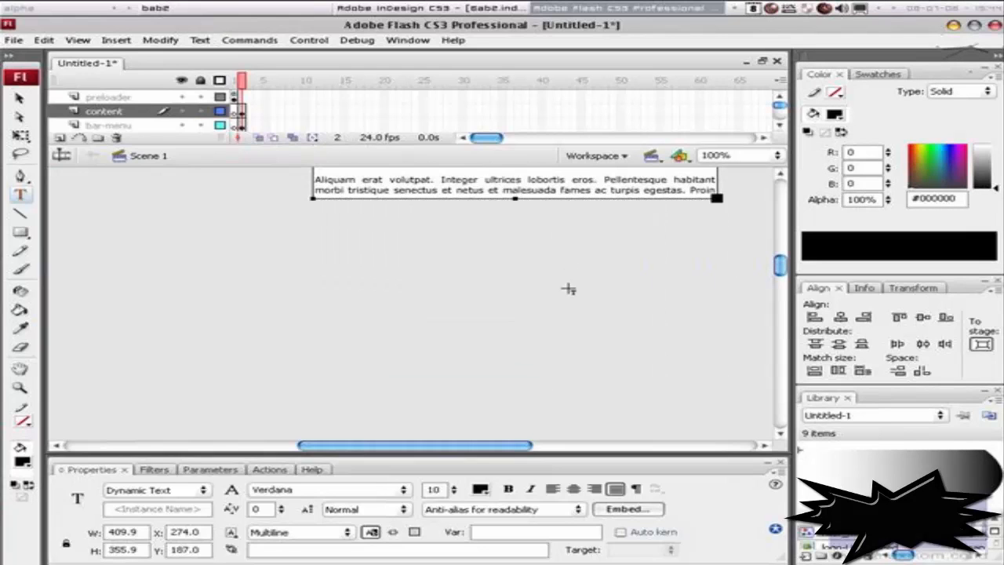
pyautogui.scroll(6, 570, 287)
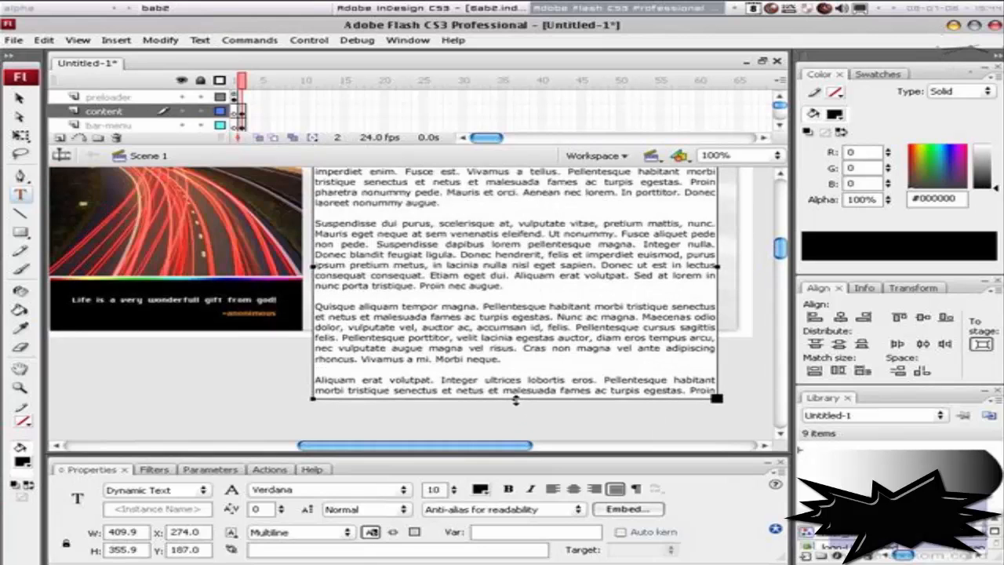
pyautogui.moveTo(516, 400); pyautogui.dragTo(515, 309)
pyautogui.scroll(4, 602, 320)
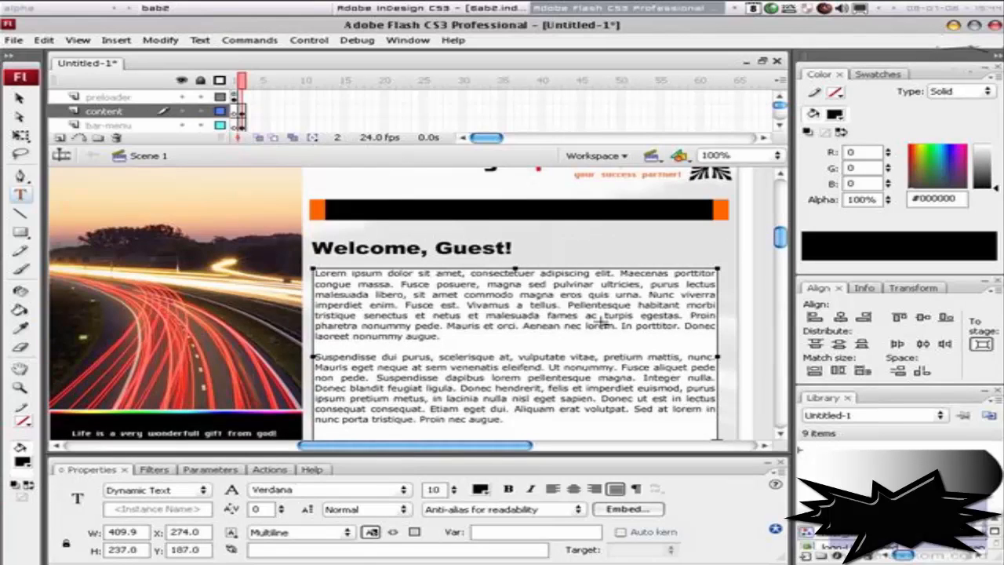
# - Narrow the body text box to about 391 px wide, keeping it about 237 px high
pyautogui.scroll(-2, 601, 320)
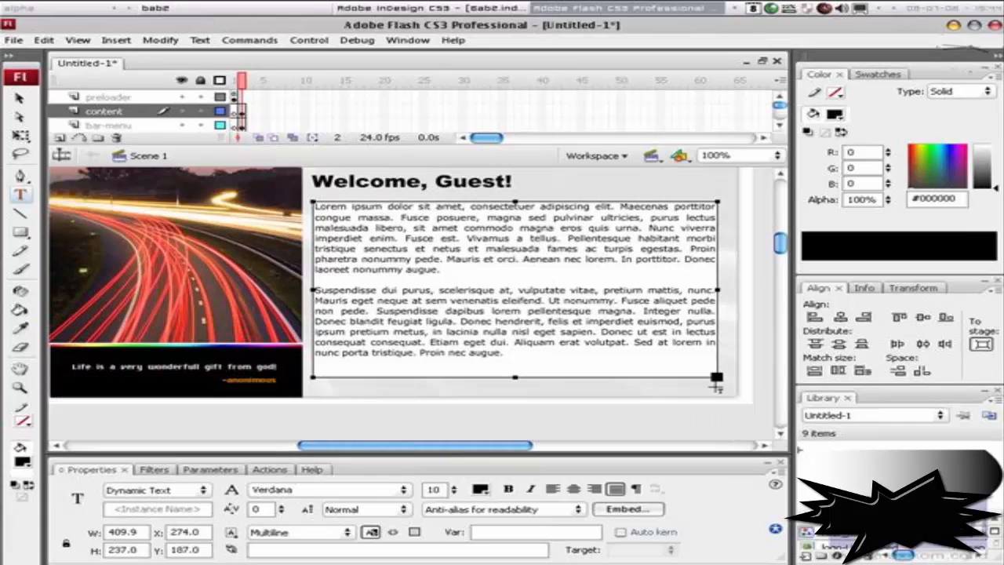
pyautogui.moveTo(716, 377); pyautogui.dragTo(688, 365)
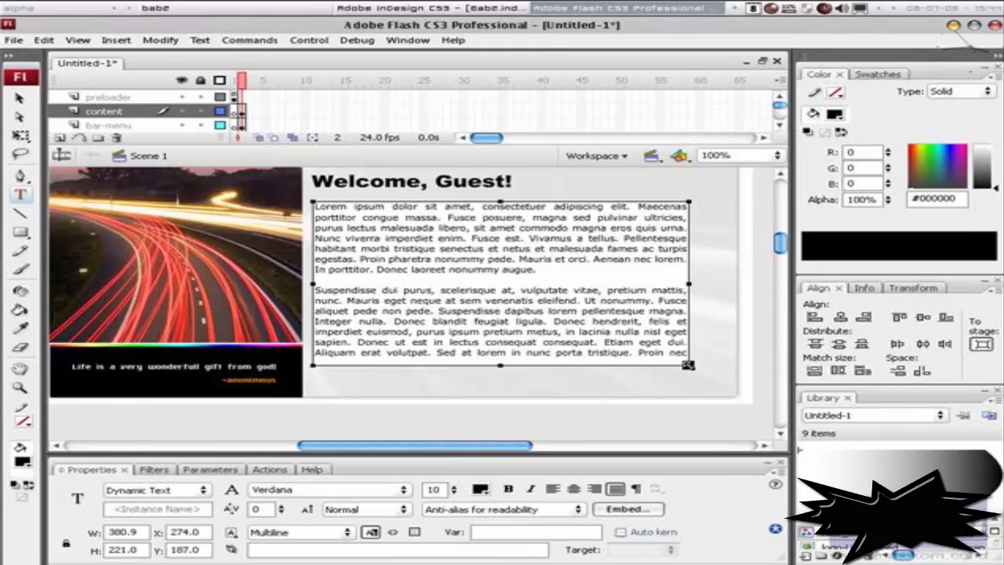
pyautogui.moveTo(688, 365)
pyautogui.mouseDown()
pyautogui.moveTo(700, 363)
pyautogui.moveTo(699, 377)
pyautogui.mouseUp()
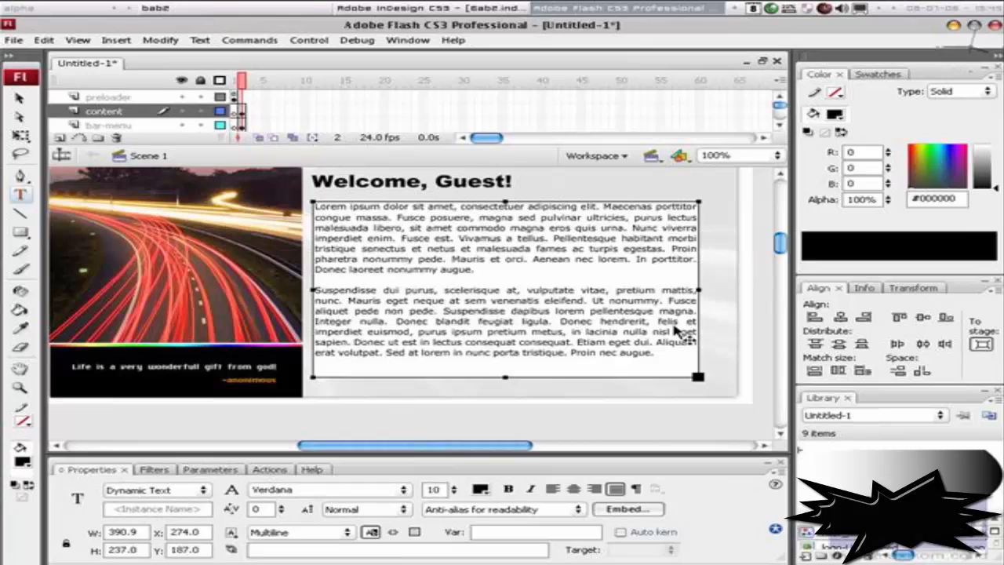
# - Insert a blank-line paragraph break before "Vivamus a tellus" and reduce the text box to about 390 by 214 px
pyautogui.press('Return')
pyautogui.press('Return')
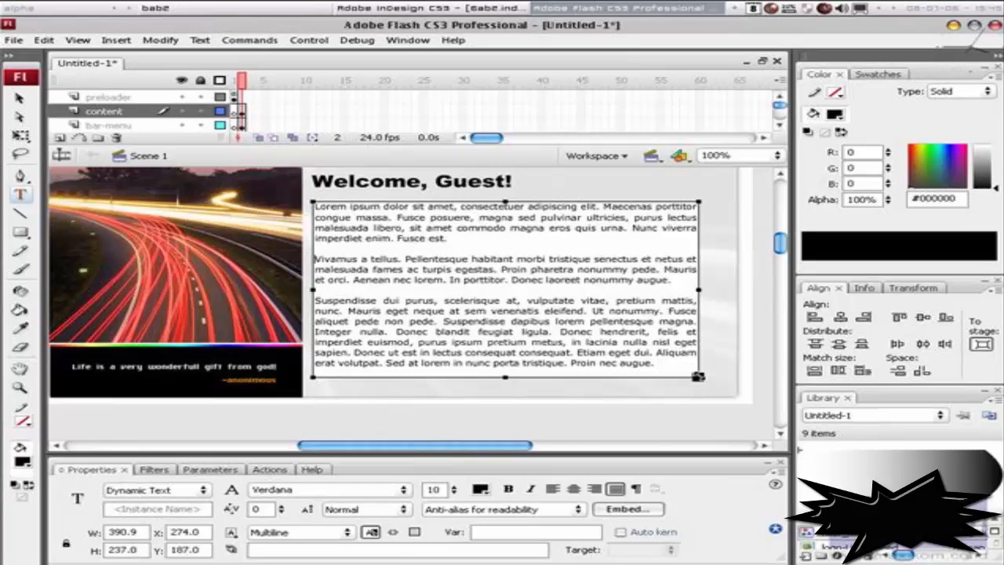
pyautogui.moveTo(698, 376); pyautogui.dragTo(701, 361)
pyautogui.scroll(2, 582, 347)
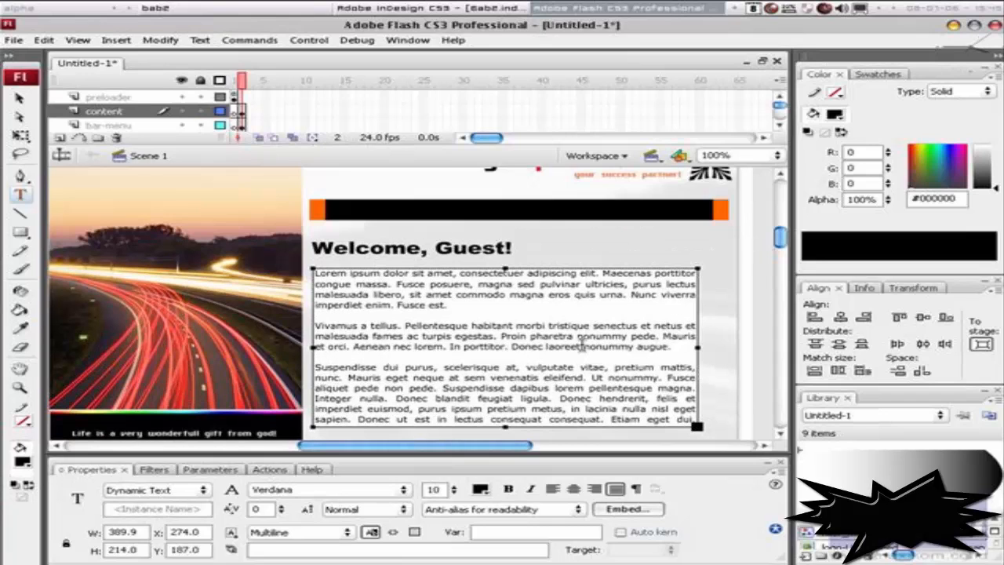
pyautogui.scroll(-2, 567, 335)
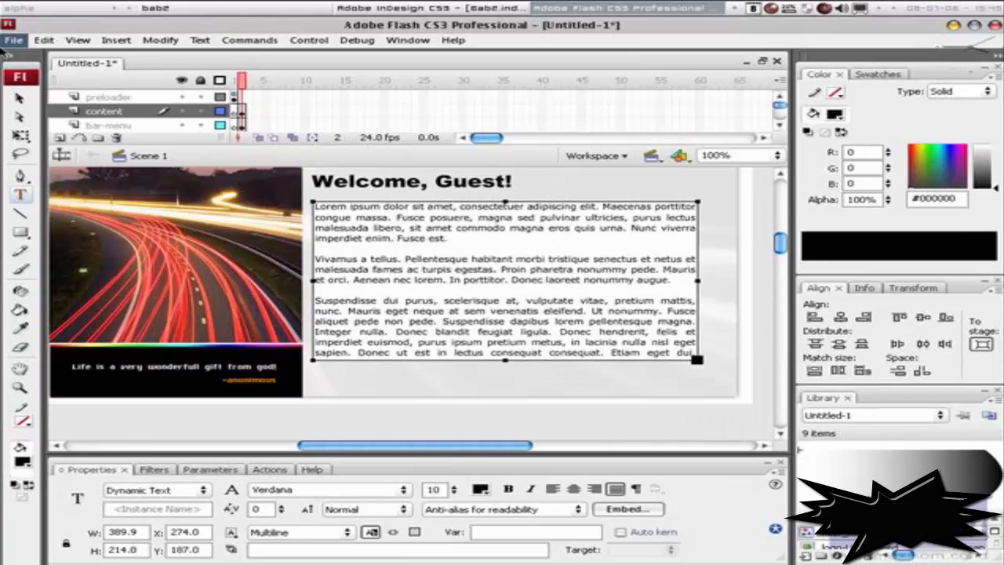
# - Finish the text editing and extend the body text box's lower edge to a height of about 225 px
pyautogui.click(17, 97)
pyautogui.click(487, 417)
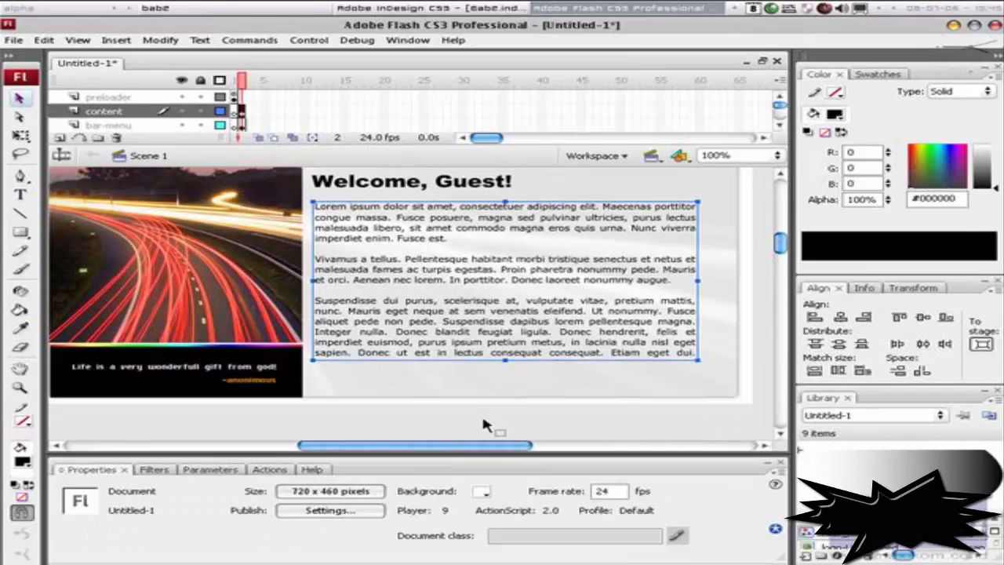
pyautogui.click(526, 351)
pyautogui.moveTo(504, 359); pyautogui.dragTo(504, 368)
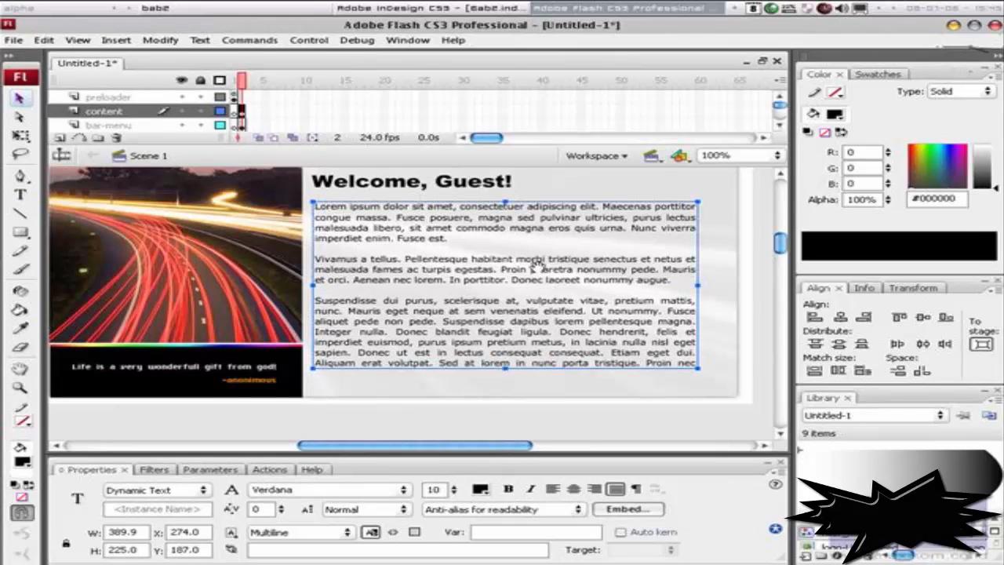
pyautogui.scroll(2, 539, 290)
pyautogui.moveTo(537, 301); pyautogui.dragTo(538, 306)
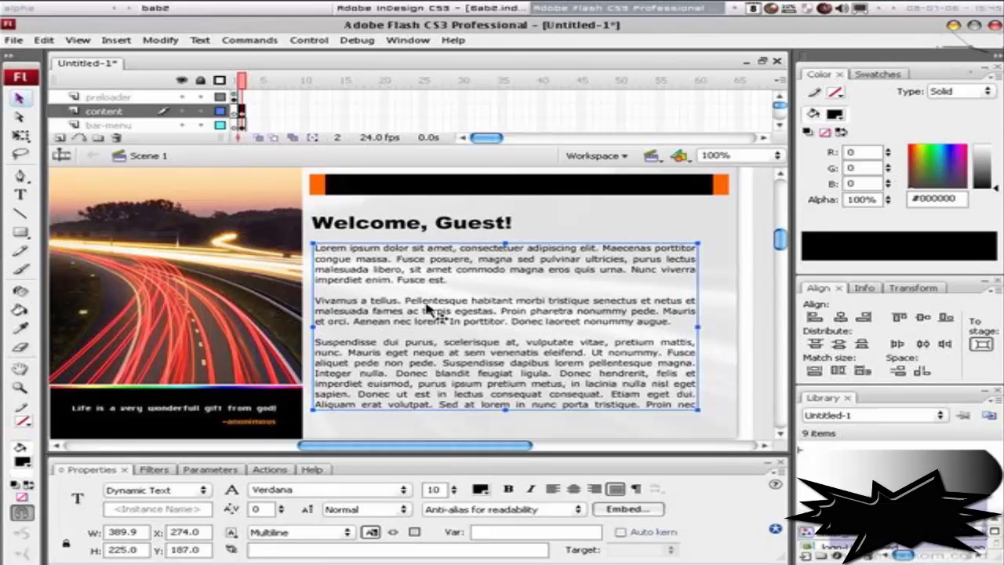
pyautogui.click(401, 227)
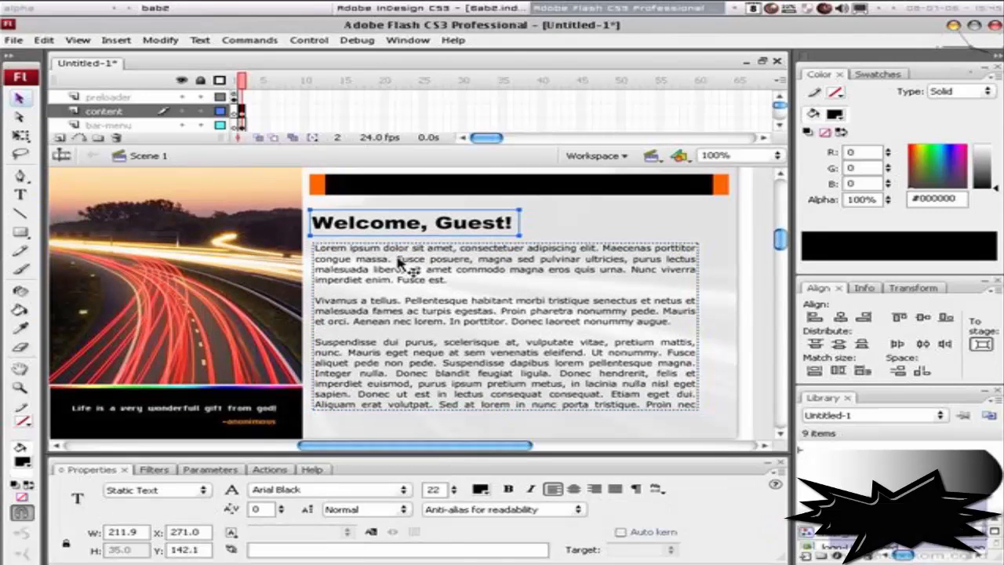
pyautogui.keyDown('shift'); pyautogui.click(398, 266); pyautogui.keyUp('shift')
pyautogui.click(580, 227)
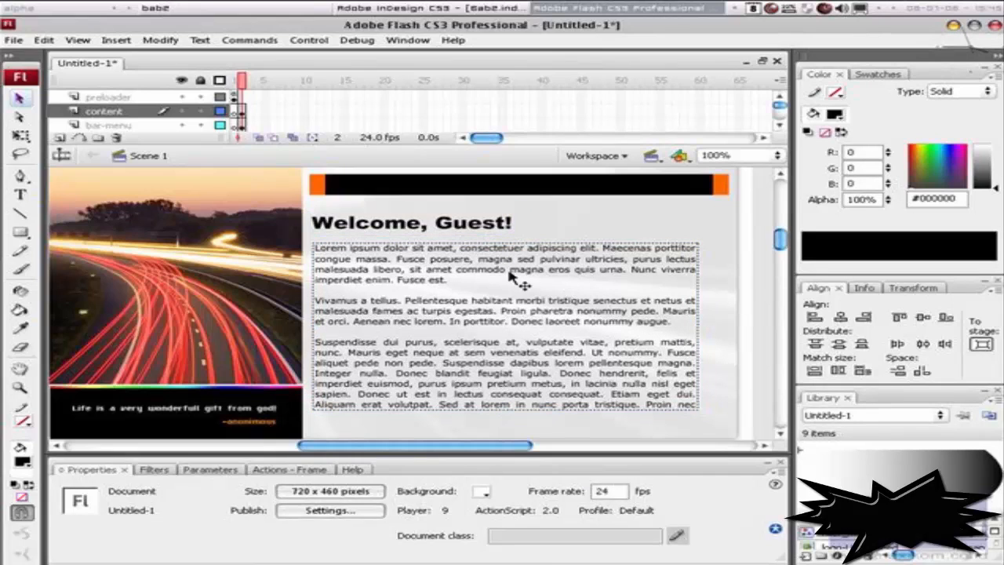
# - Assign the variable name textField_txt to the dynamic lorem ipsum text box
pyautogui.click(523, 278)
pyautogui.click(514, 532)
pyautogui.write('te')
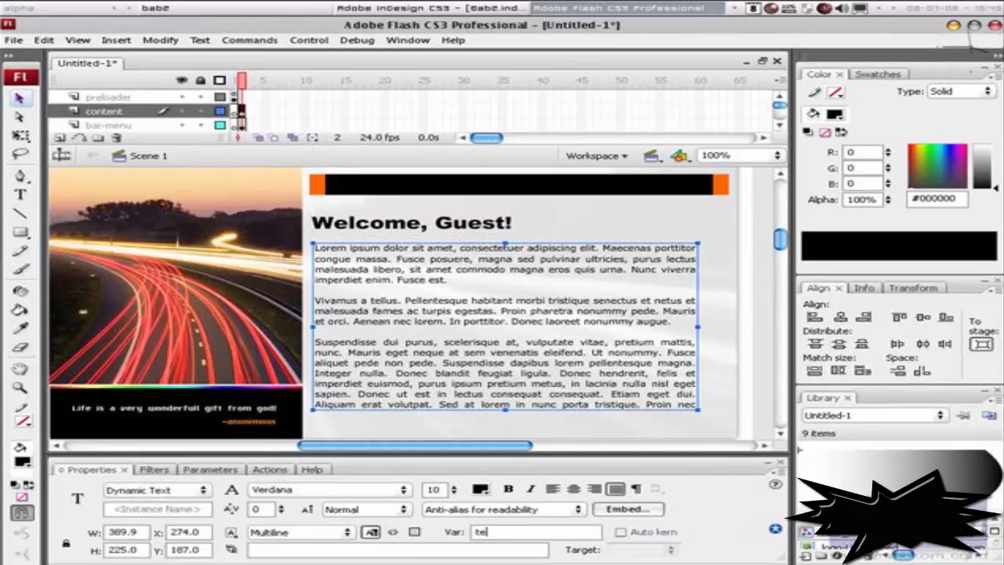
pyautogui.write('xtField_txt')
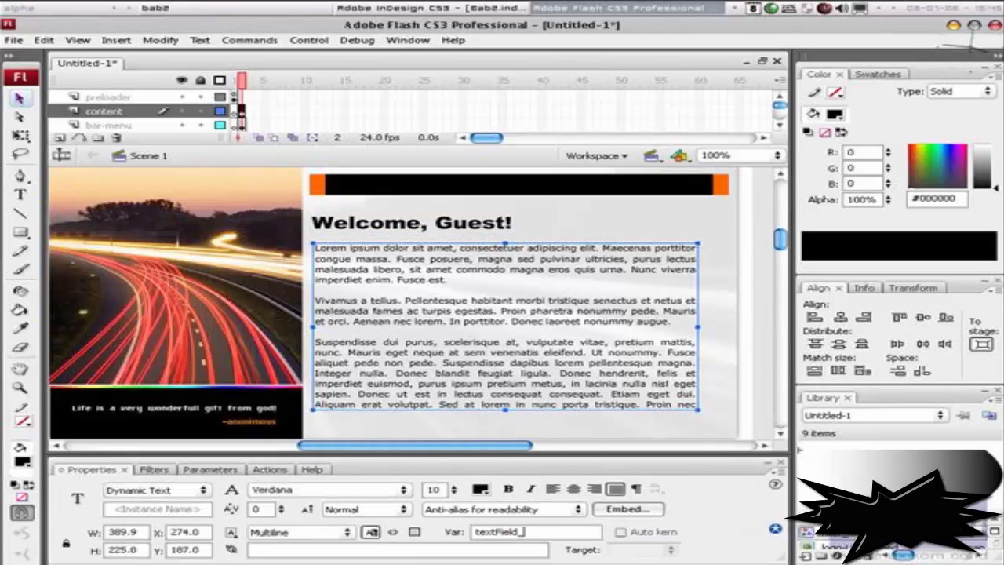
# - Convert the "Welcome, Guest!" heading and the body text box together into a movie clip symbol named container_mc
pyautogui.click(397, 226)
pyautogui.keyDown('shift'); pyautogui.click(396, 271); pyautogui.keyUp('shift')
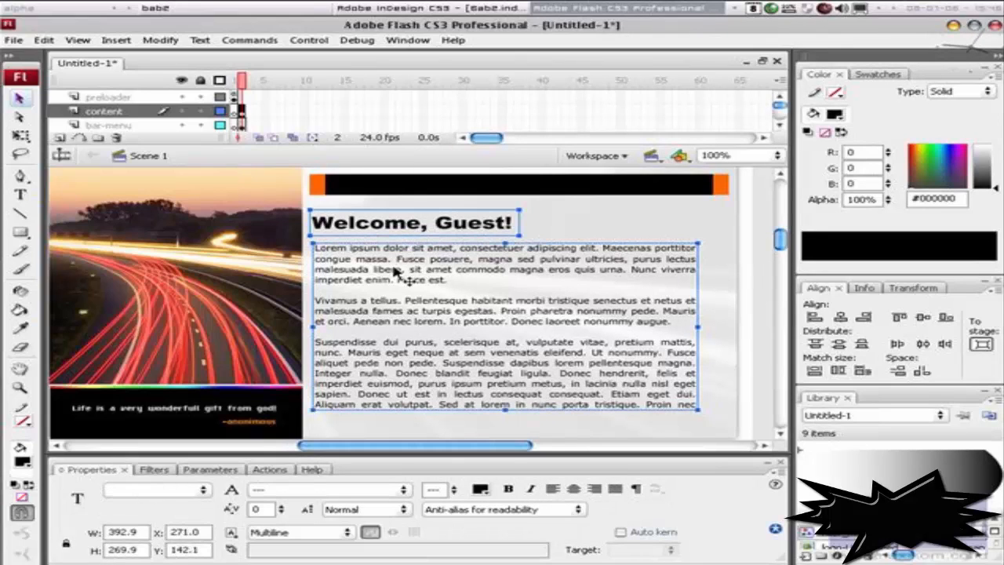
pyautogui.press('F8')
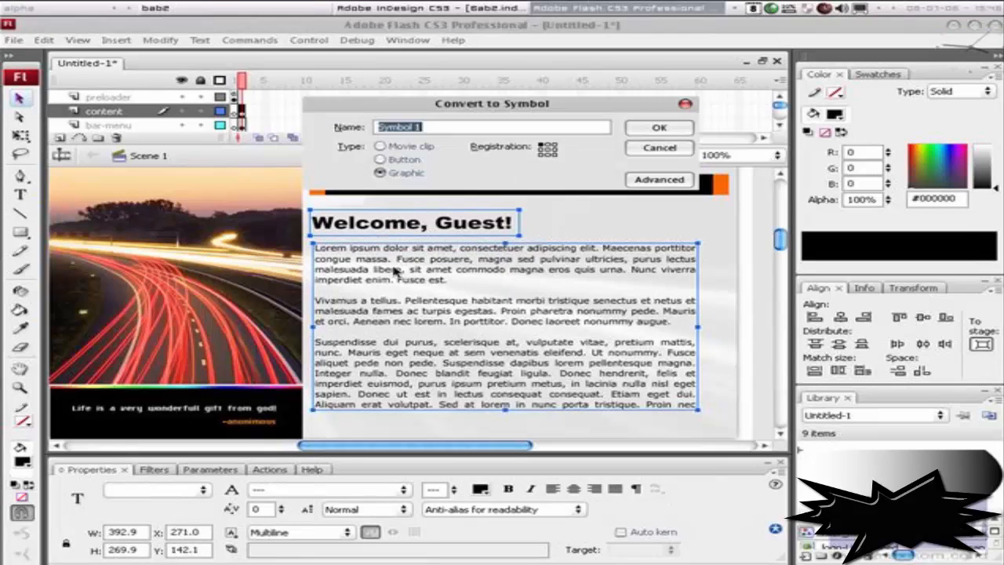
pyautogui.write('container_mc')
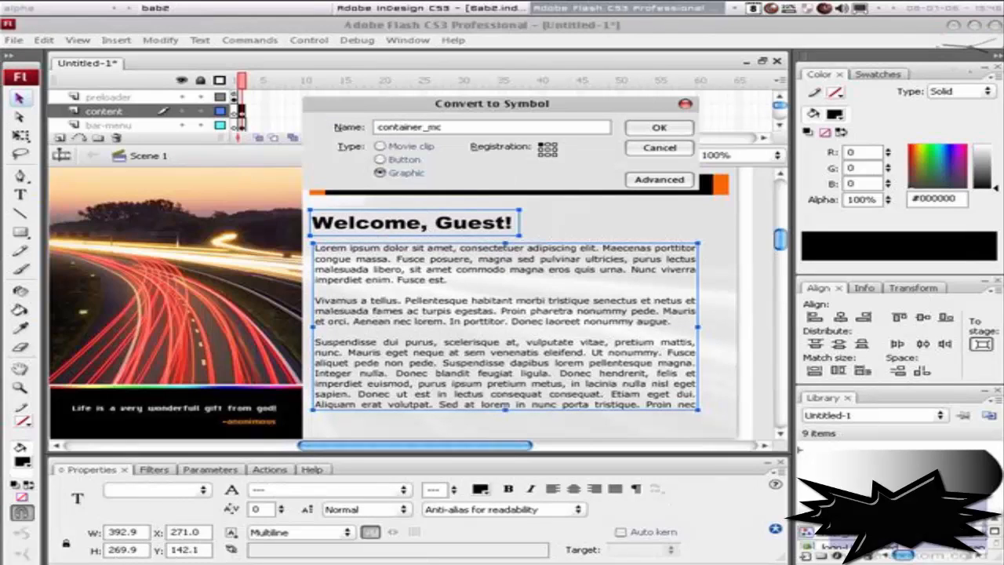
pyautogui.click(380, 146)
pyautogui.click(671, 130)
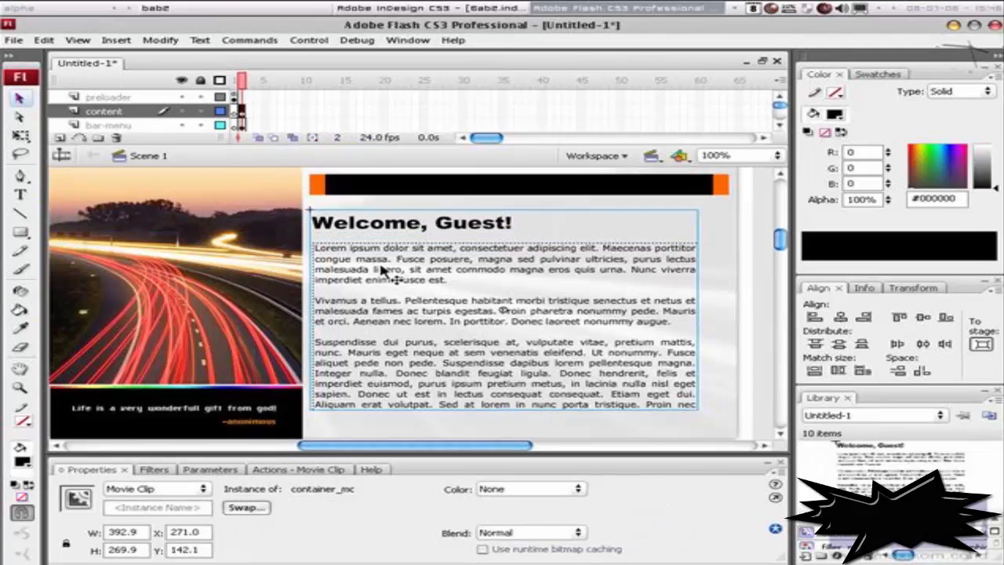
# - Open the symbol_arrow file from the bab2 folder and copy its up and down arrow buttons
pyautogui.click(284, 7)
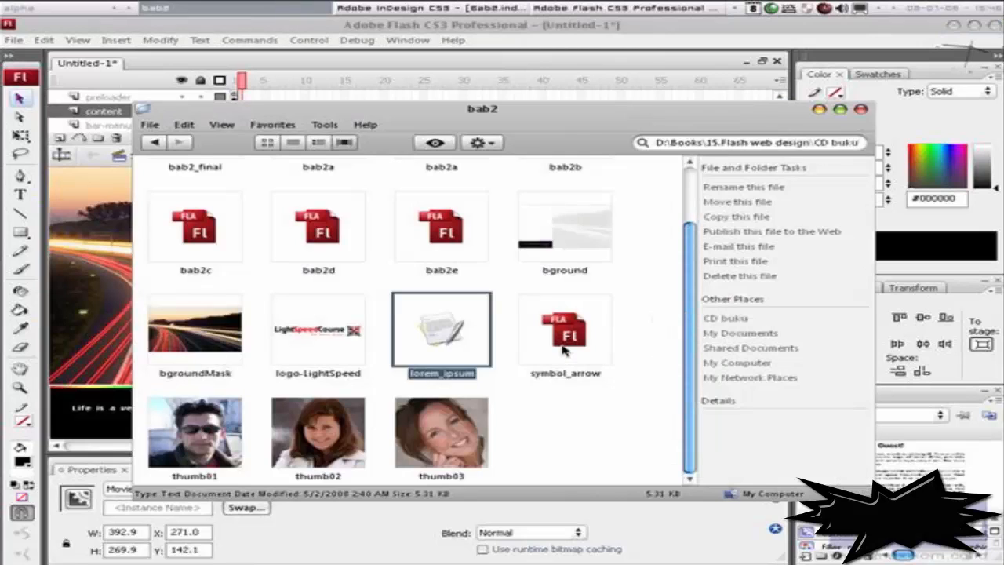
pyautogui.moveTo(563, 351); pyautogui.dragTo(185, 63)
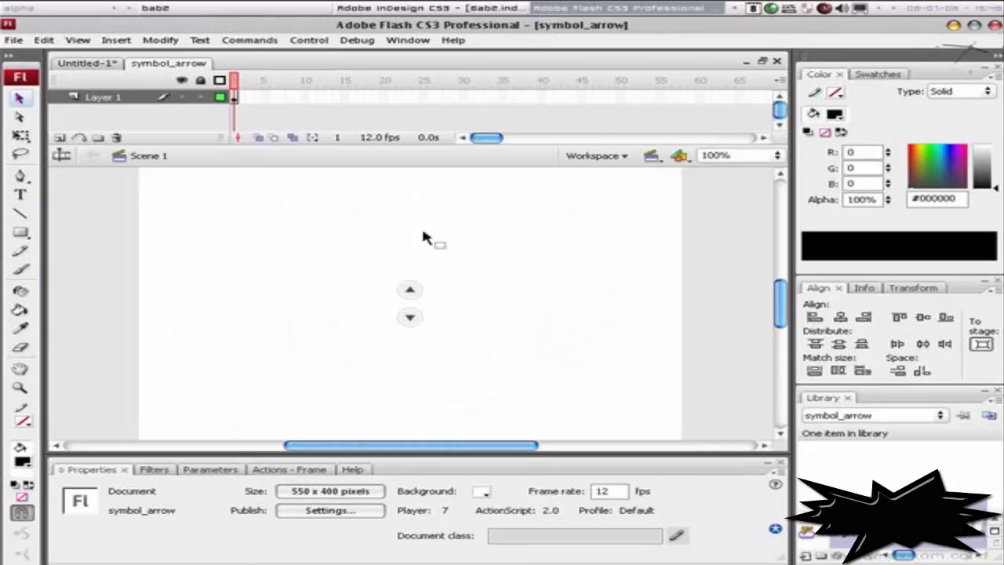
pyautogui.click(409, 290)
pyautogui.keyDown('shift'); pyautogui.click(408, 320); pyautogui.keyUp('shift')
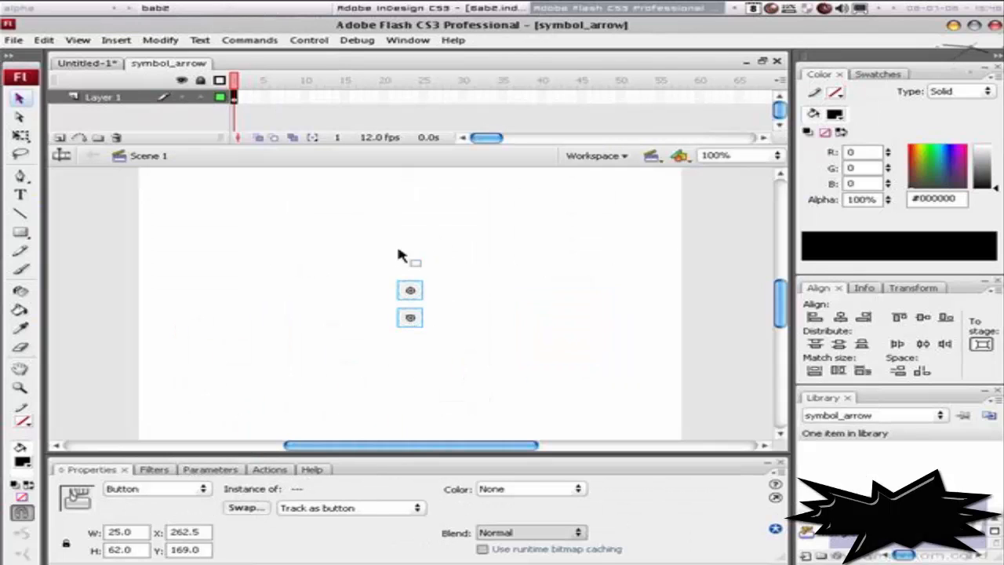
pyautogui.click(57, 42)
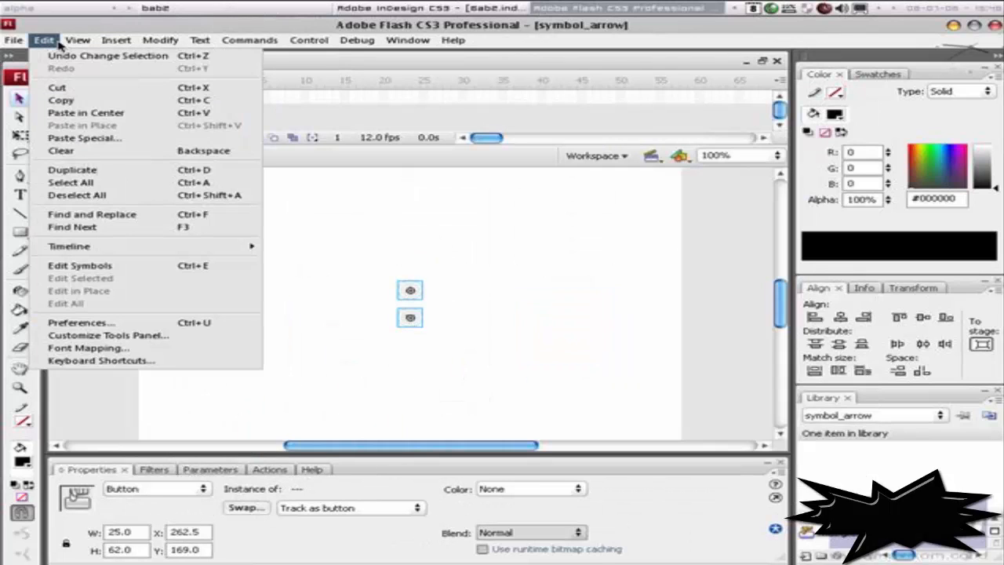
pyautogui.click(71, 100)
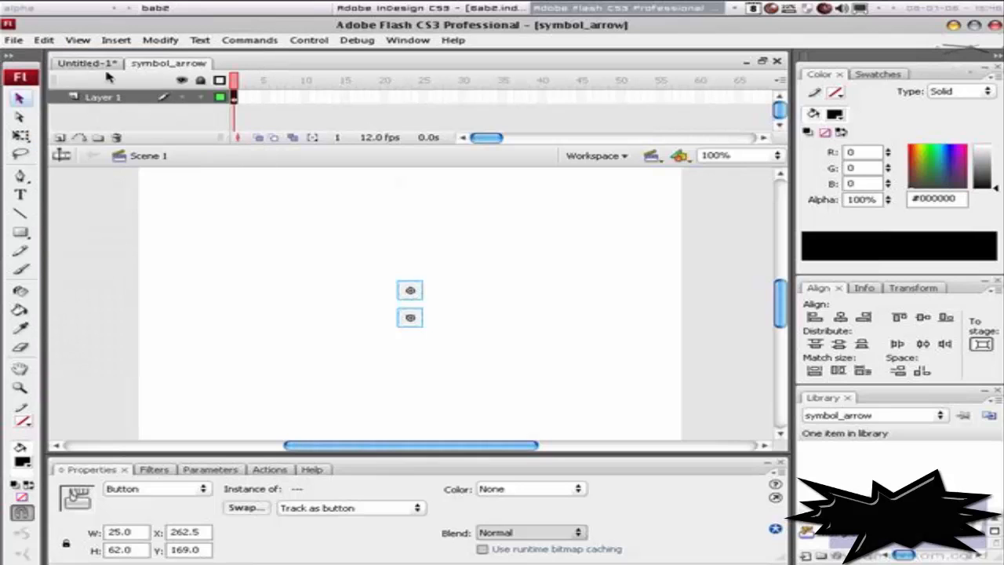
# - Return to the Untitled-1 document and paste the two arrow buttons inside the container_mc movie clip
pyautogui.click(88, 62)
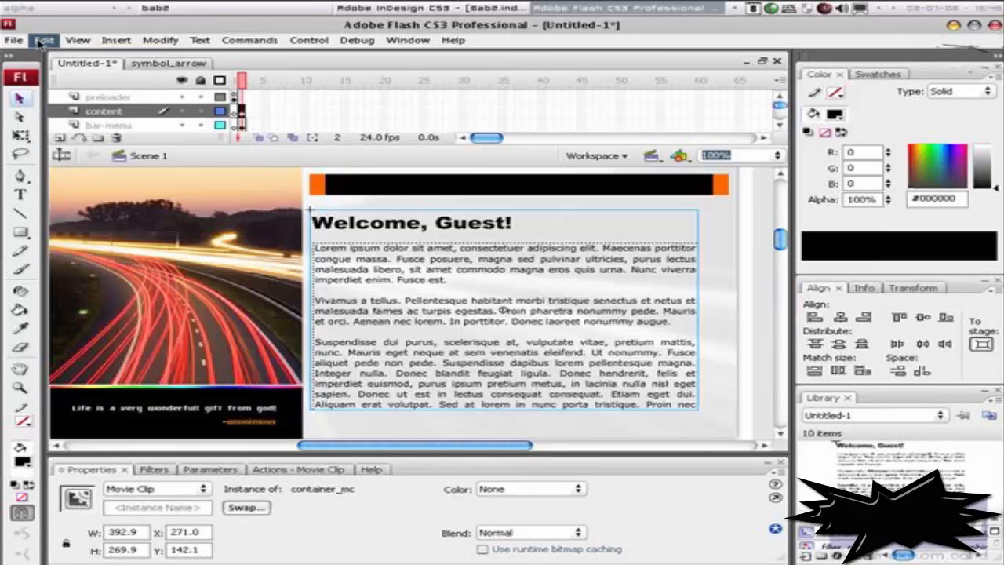
pyautogui.doubleClick(412, 263)
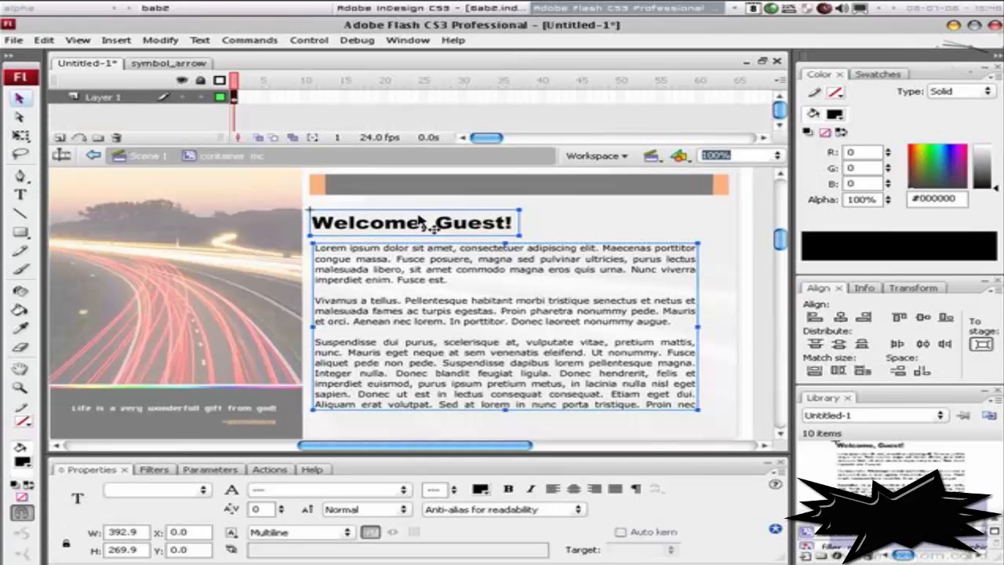
pyautogui.click(44, 40)
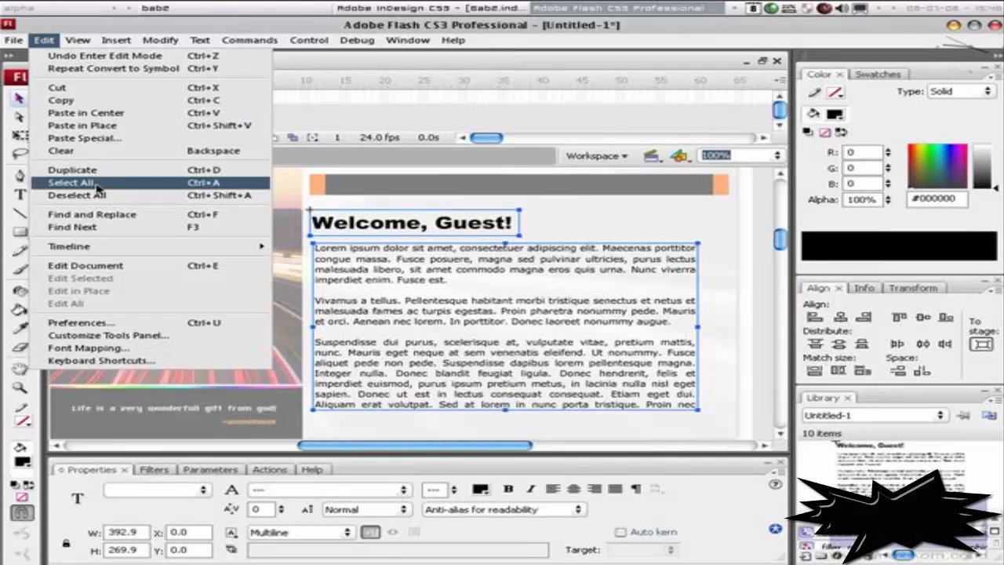
pyautogui.click(115, 115)
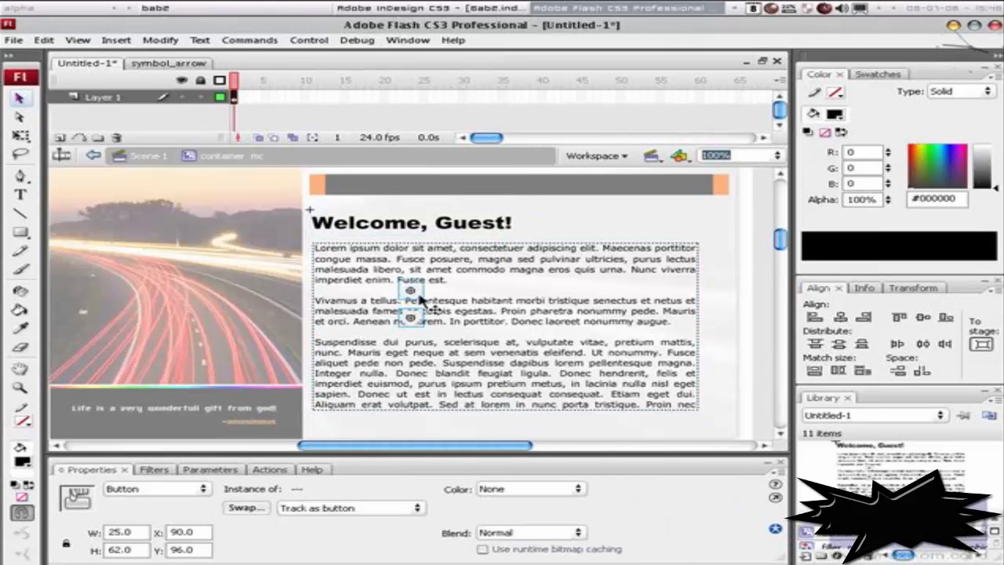
# - Place the down arrow beside the text box's lower right corner and the up arrow beside its upper right corner
pyautogui.moveTo(578, 306)
pyautogui.mouseDown()
pyautogui.moveTo(698, 311)
pyautogui.moveTo(715, 403)
pyautogui.mouseUp()
pyautogui.click(761, 325)
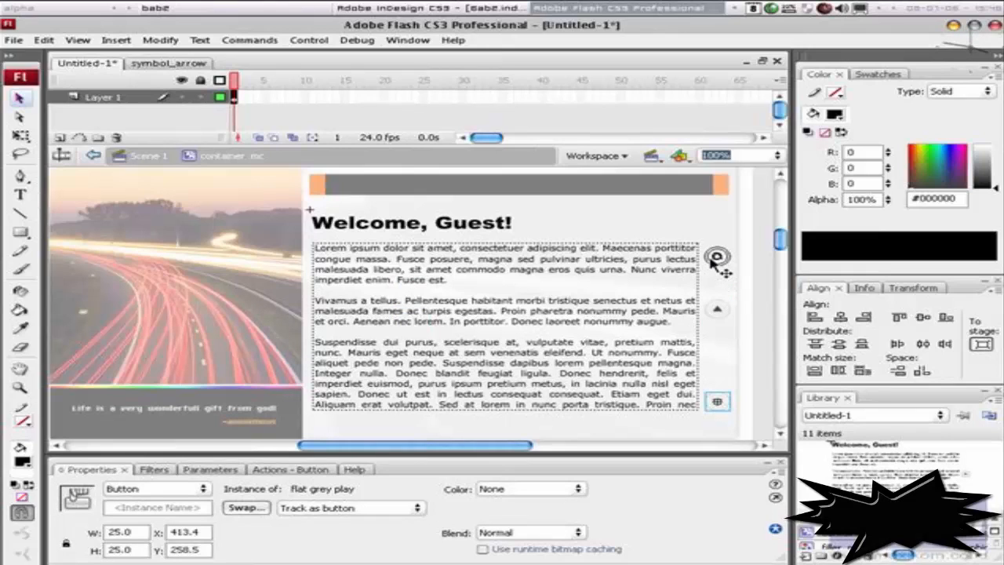
pyautogui.moveTo(719, 309); pyautogui.dragTo(719, 252)
# - Nudge both arrow buttons 3 px left and raise the down arrow to Y 256.5
pyautogui.keyDown('shift'); pyautogui.click(720, 405); pyautogui.keyUp('shift')
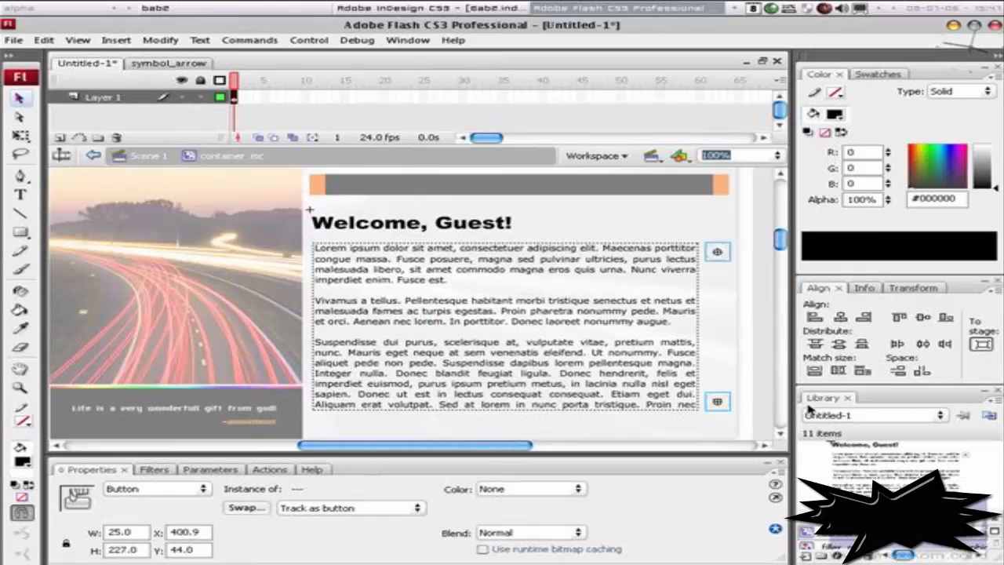
pyautogui.press('Left')
pyautogui.press('Left')
pyautogui.press('Left')
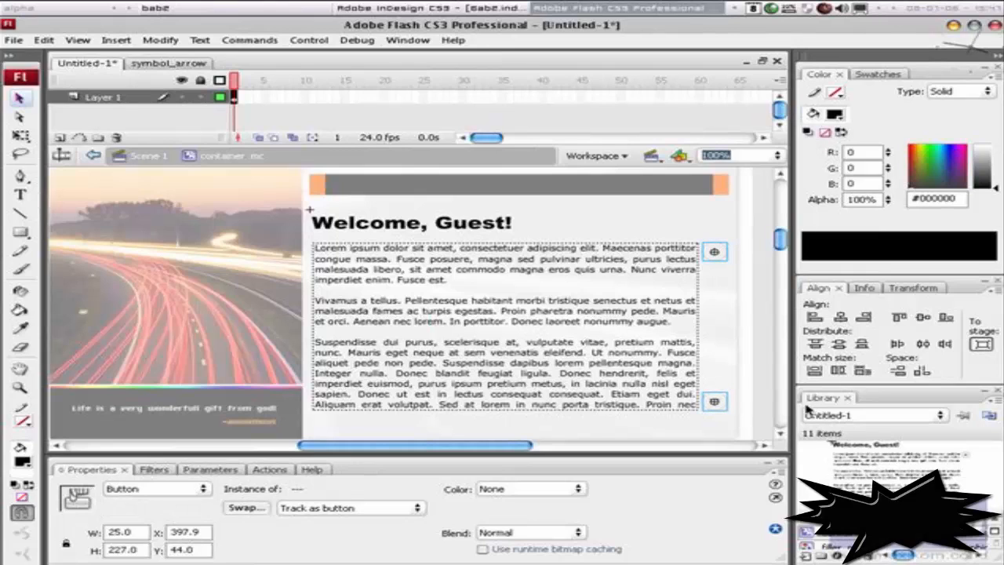
pyautogui.click(731, 406)
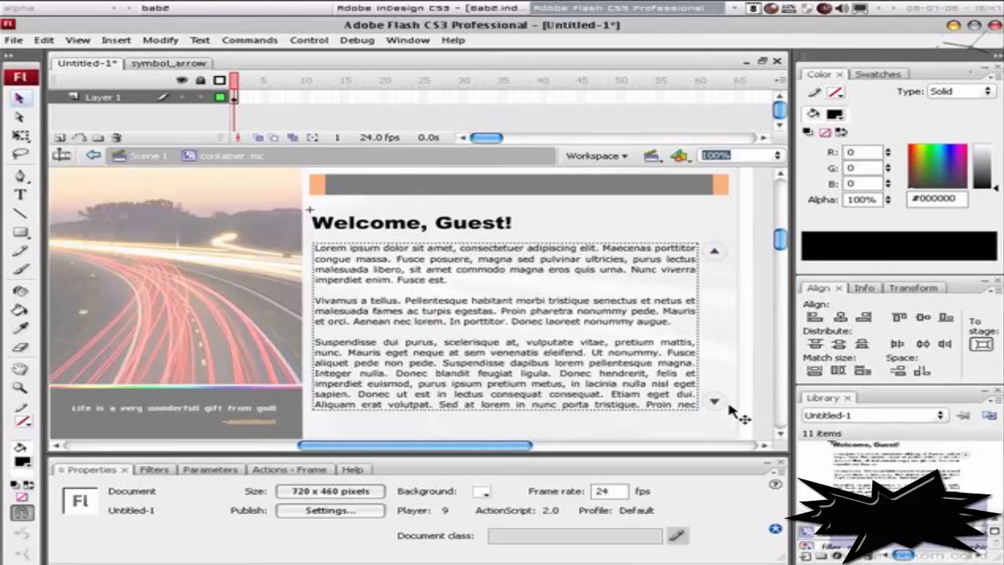
pyautogui.click(718, 403)
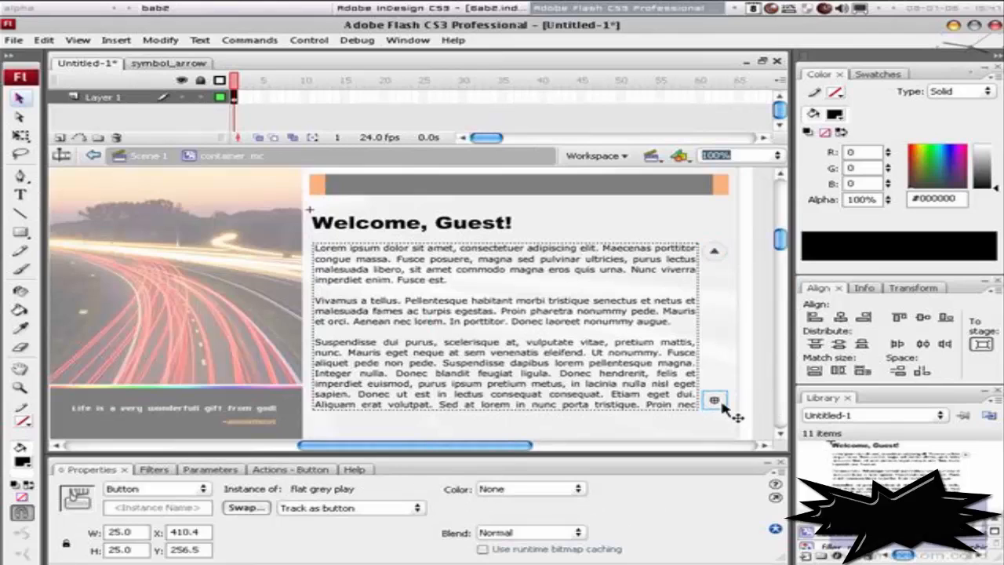
pyautogui.click(765, 371)
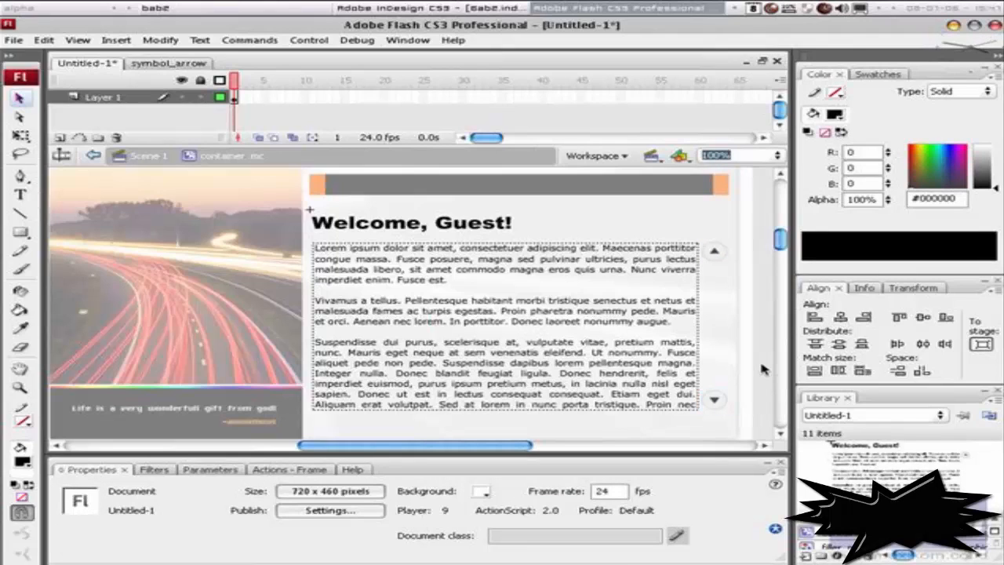
# - Give the up arrow button the instance name up_btn
pyautogui.click(714, 251)
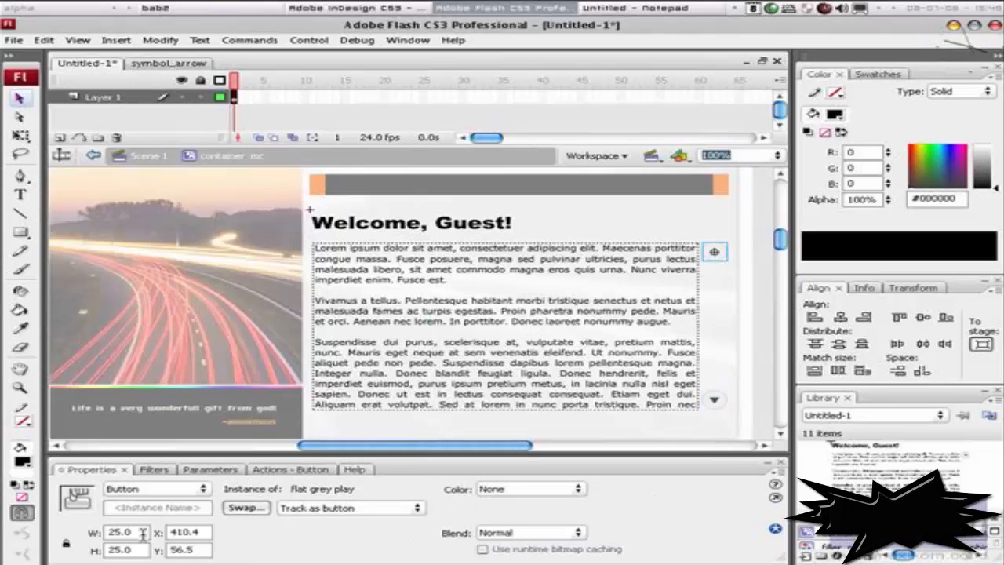
pyautogui.click(156, 508)
pyautogui.write('up')
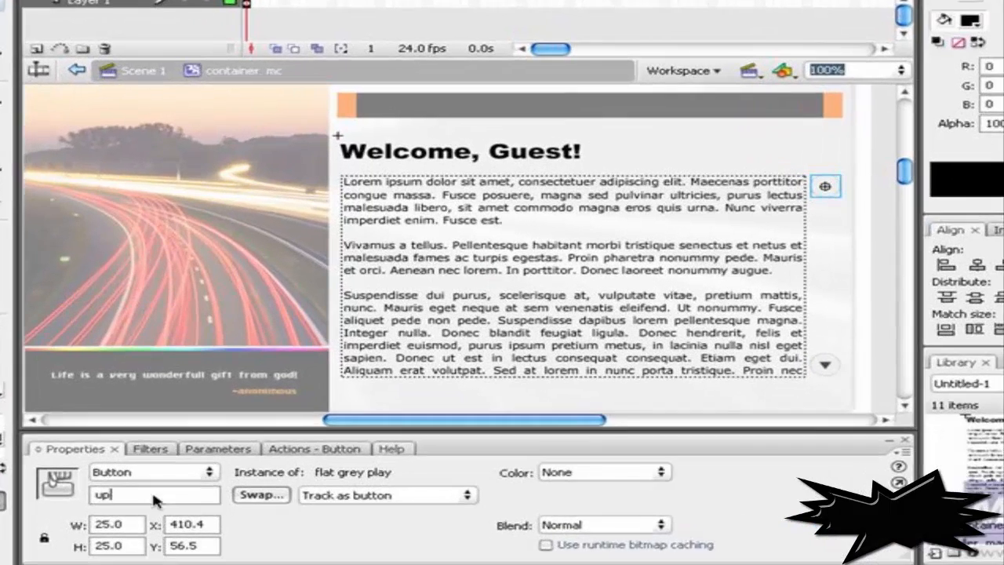
pyautogui.write('_btn')
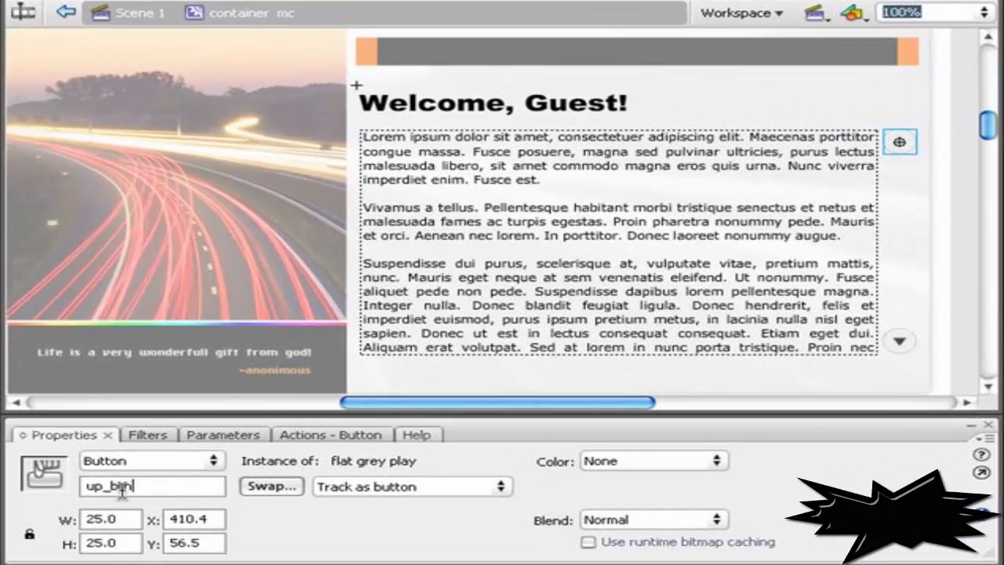
# - Script up_btn to set scrolling to "up" and frameCounter to speedFactor on rollOver and press, and scrolling to 0 on rollOut, release and releaseOutside
pyautogui.click(319, 435)
pyautogui.click(197, 316)
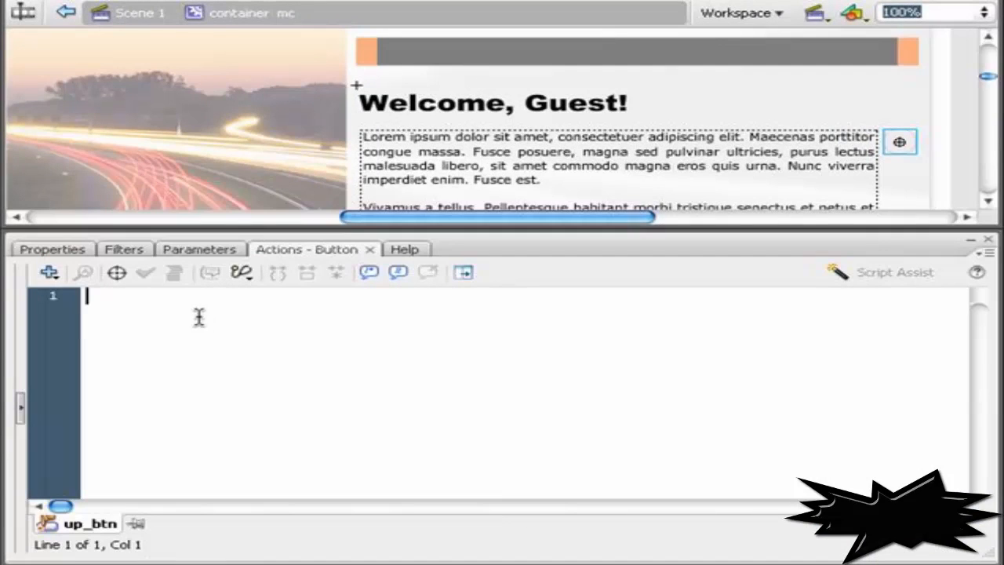
pyautogui.write('on( rollOver , press ){  scrolling = "up";  frameCounter = speedFactor; } on( rollOut, release, releaseOutside ){  scrolling = 0; }')
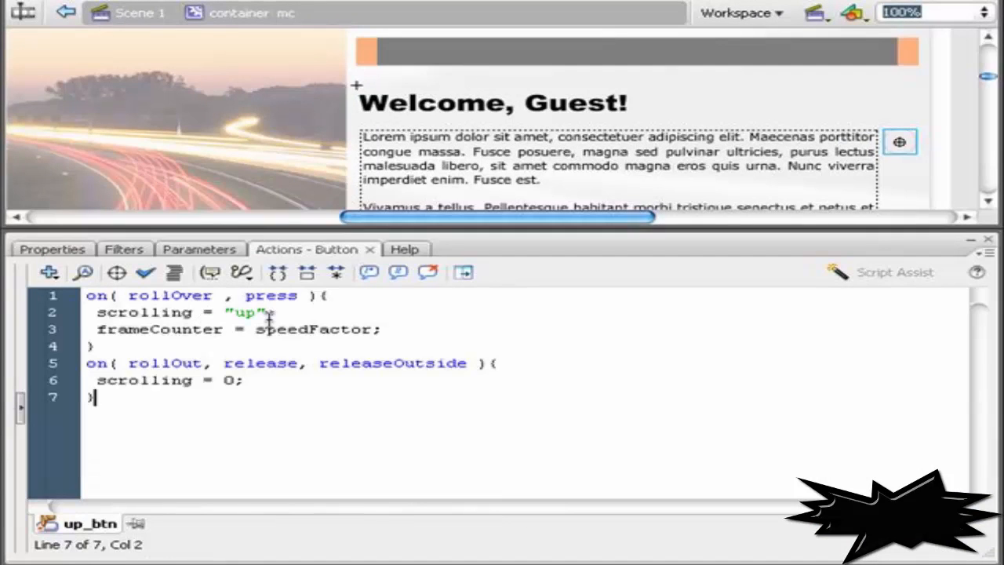
# - Review the up_btn script line by line, from the rollOver and press handler to the rollOut handler
pyautogui.click(378, 301)
pyautogui.press('Down')
pyautogui.press('Down')
pyautogui.press('End')
pyautogui.press('Down')
pyautogui.press('Down')
pyautogui.press('Down')
pyautogui.press('End')
pyautogui.press('Down')
# - Give the down arrow button the instance name down_btn
pyautogui.click(987, 201)
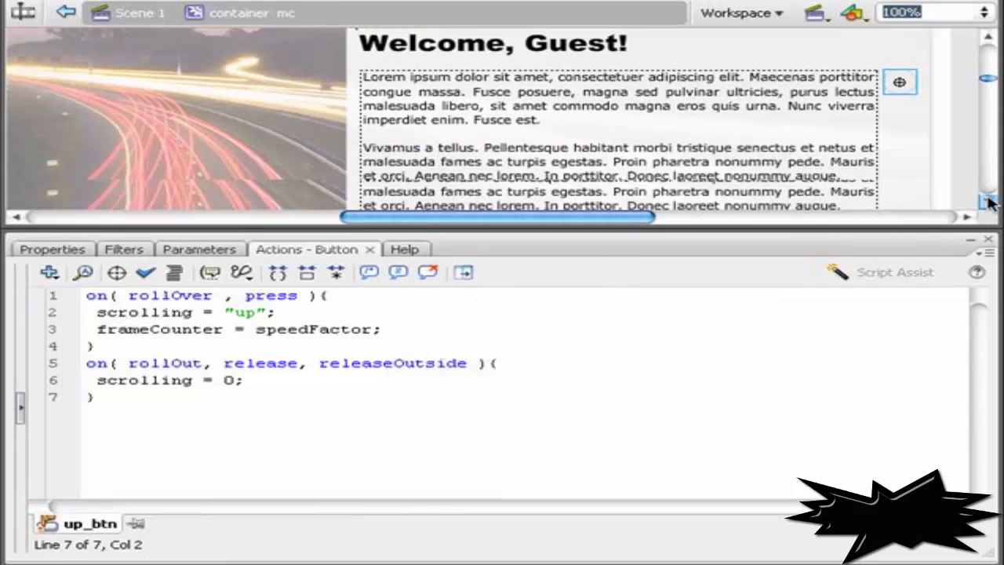
pyautogui.click(902, 161)
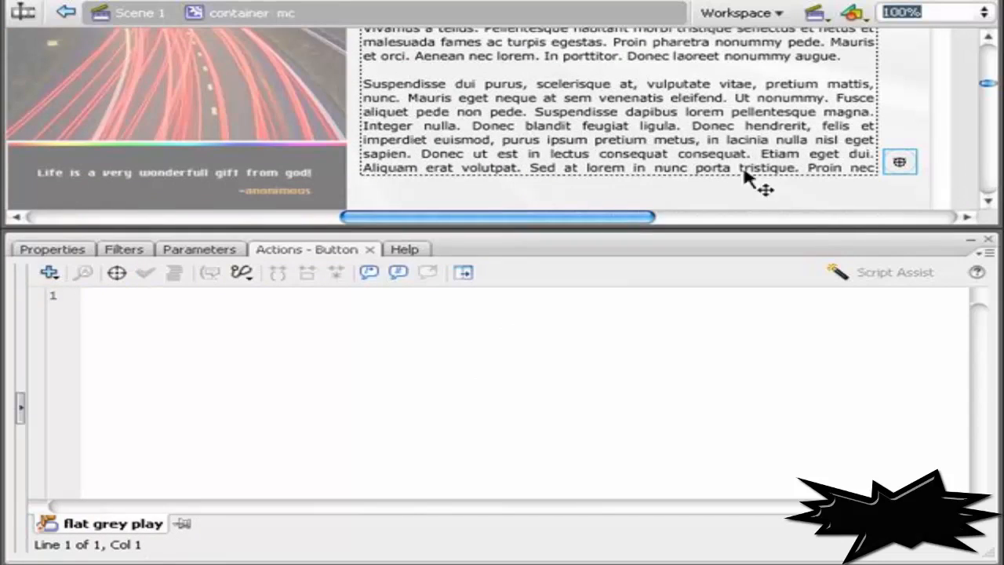
pyautogui.click(53, 249)
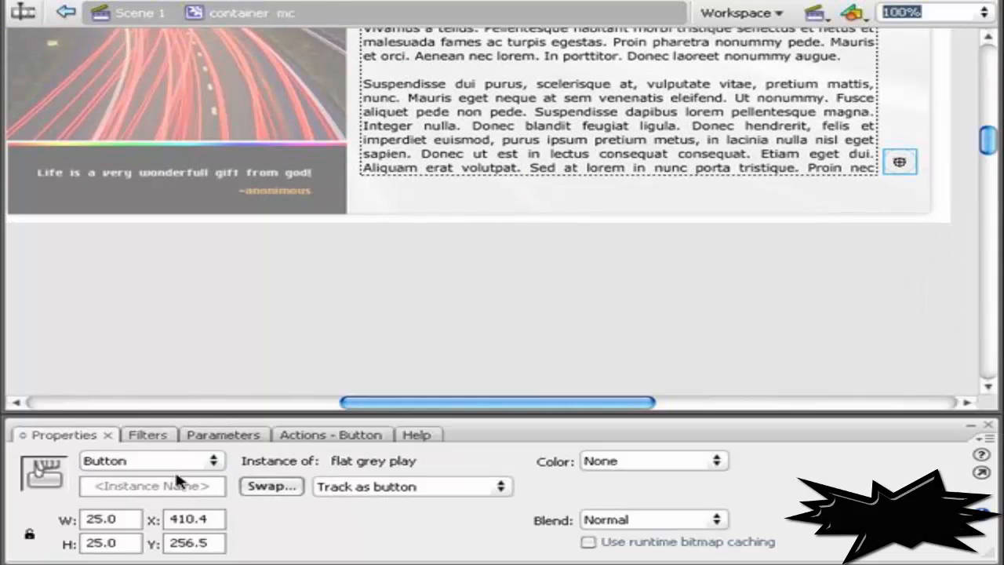
pyautogui.click(153, 486)
pyautogui.write('down_btn')
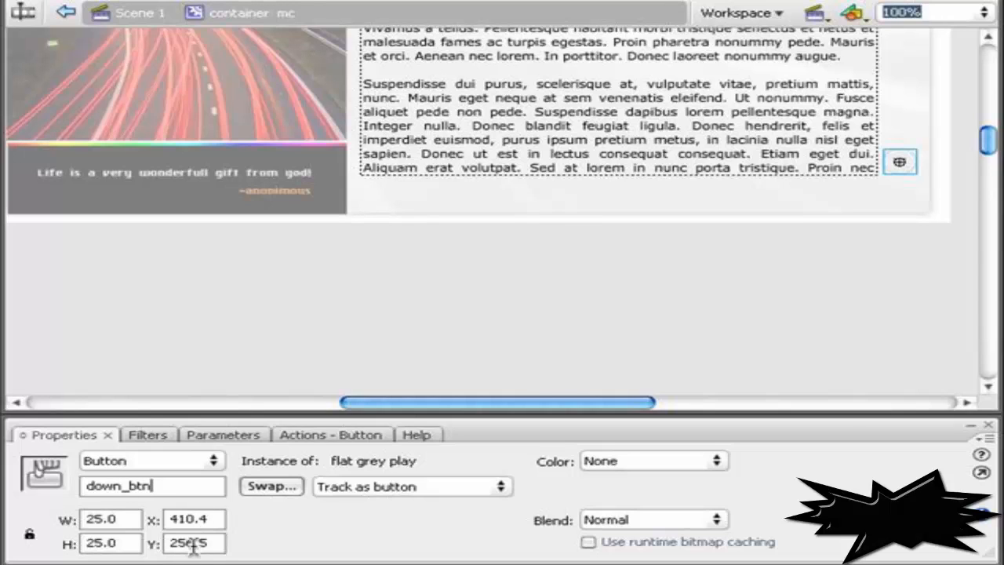
# - Script down_btn to set scrolling to "down" and frameCounter to speedFactor on rollOver and press, and scrolling to 0 on rollOut, release and releaseOutside
pyautogui.click(321, 435)
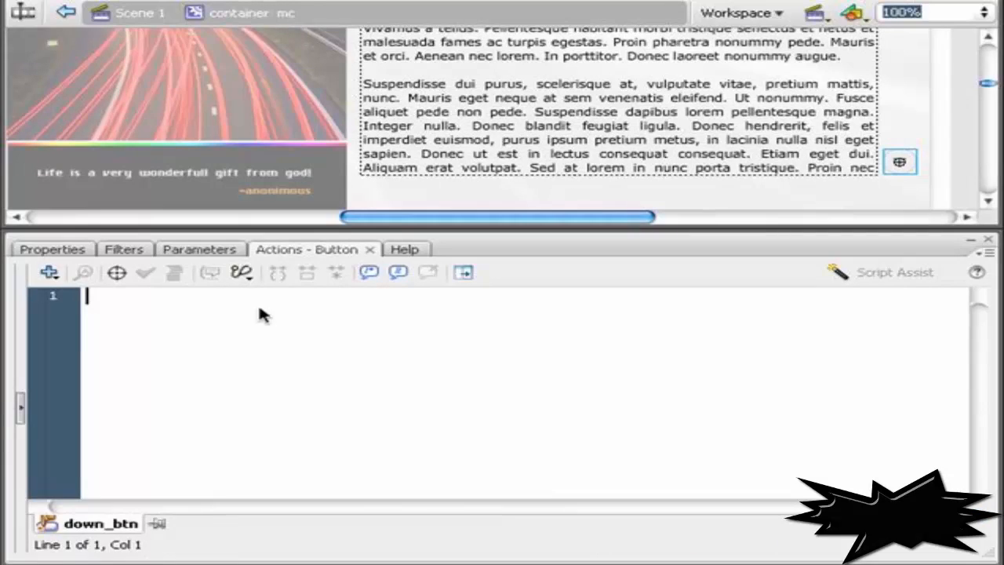
pyautogui.write('on( rollOver , press ){  scrolling = "down";  frameCounter = speedFactor; } on( rollOut , release, releaseOutside ){  scrolling = 0; }')
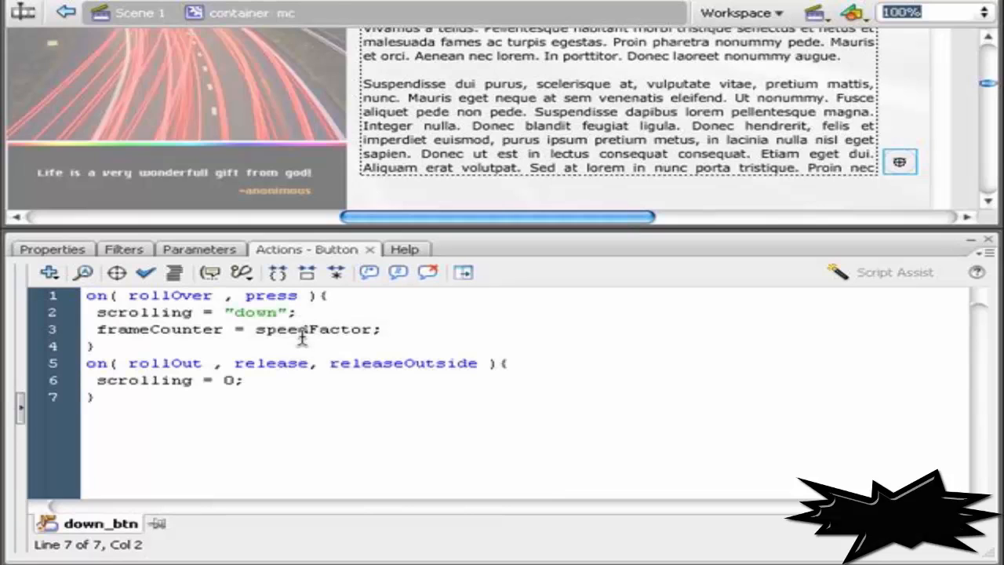
pyautogui.click(404, 296)
pyautogui.press('Down')
pyautogui.press('Down')
pyautogui.press('Down')
pyautogui.press('Down')
pyautogui.press('Down')
# - Return to Scene 1 and give the content movie clip the instance name container_mc
pyautogui.click(54, 250)
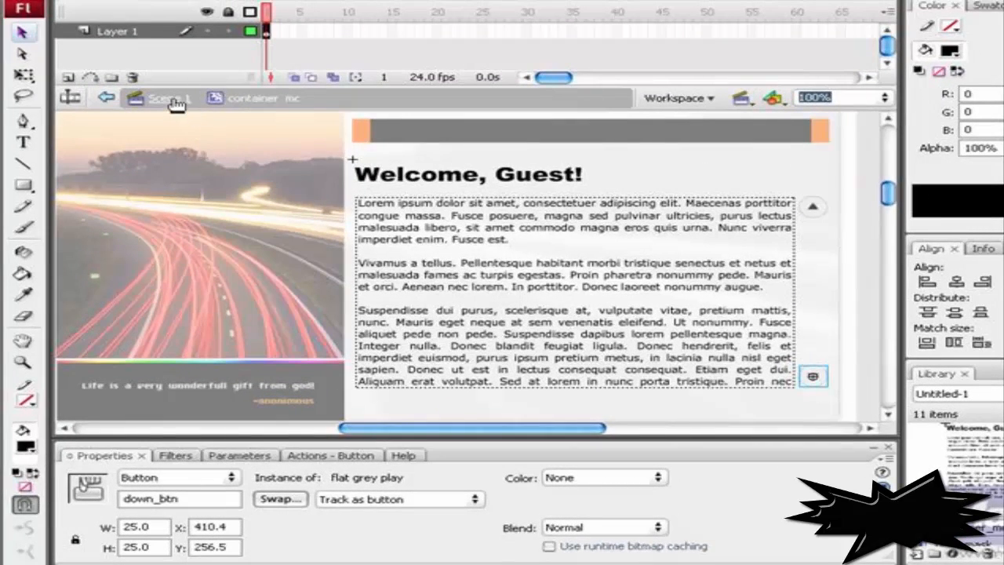
pyautogui.click(177, 104)
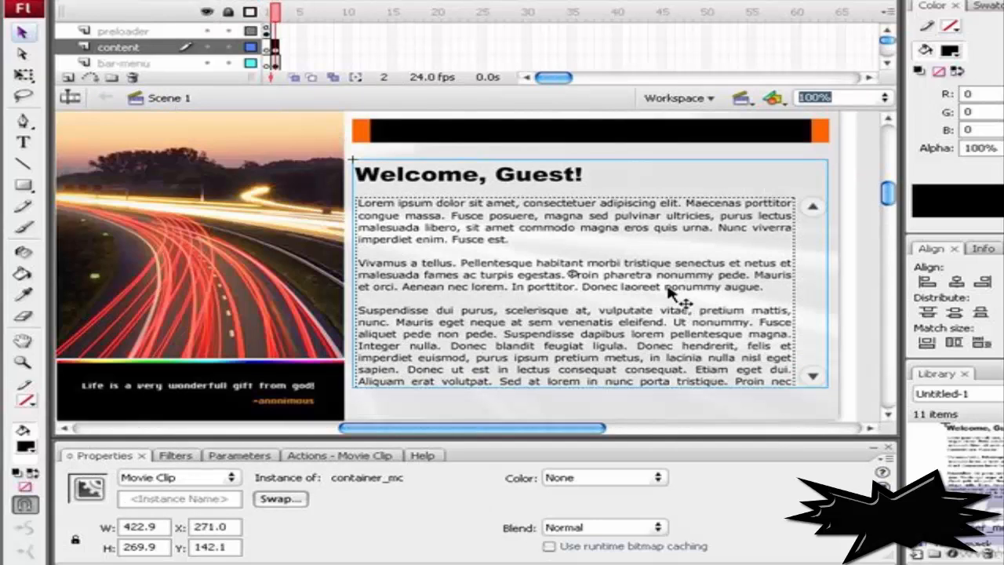
pyautogui.click(231, 498)
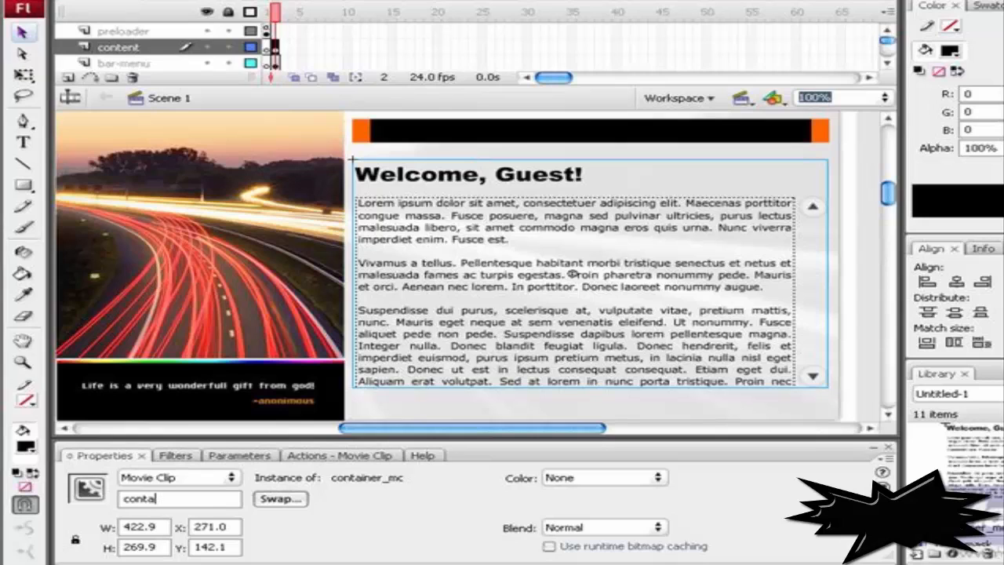
pyautogui.write('container_mc')
pyautogui.press('Return')
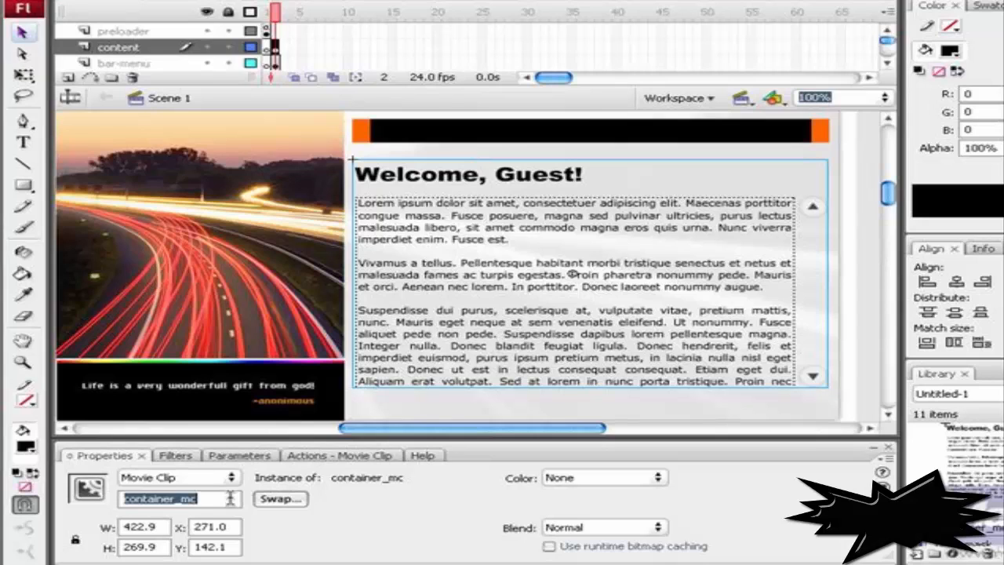
# - Paste the load and enterFrame scrolling script for textField_txt, with speedFactor 3, onto container_mc and enlarge the code area to show all of it
pyautogui.click(463, 365)
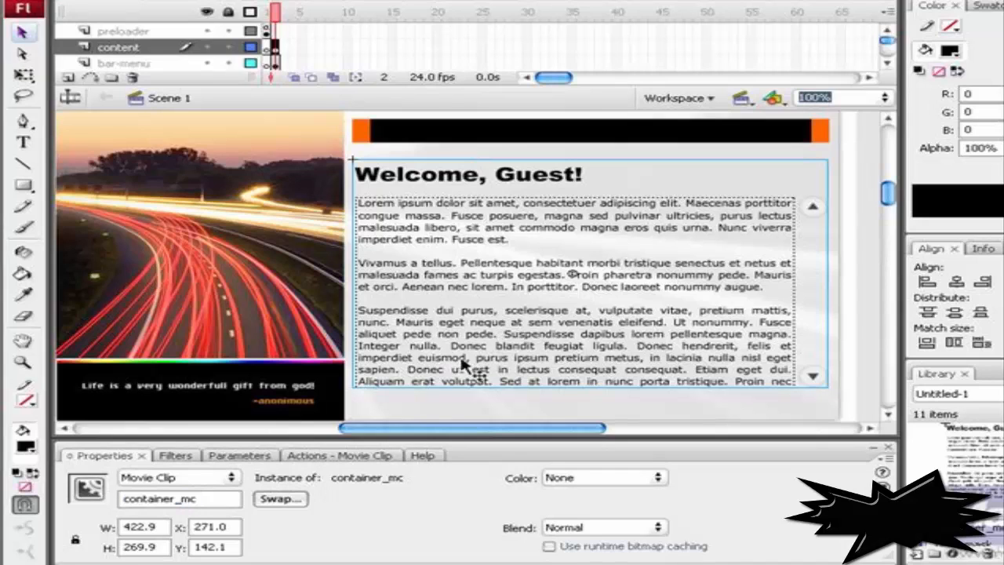
pyautogui.click(352, 455)
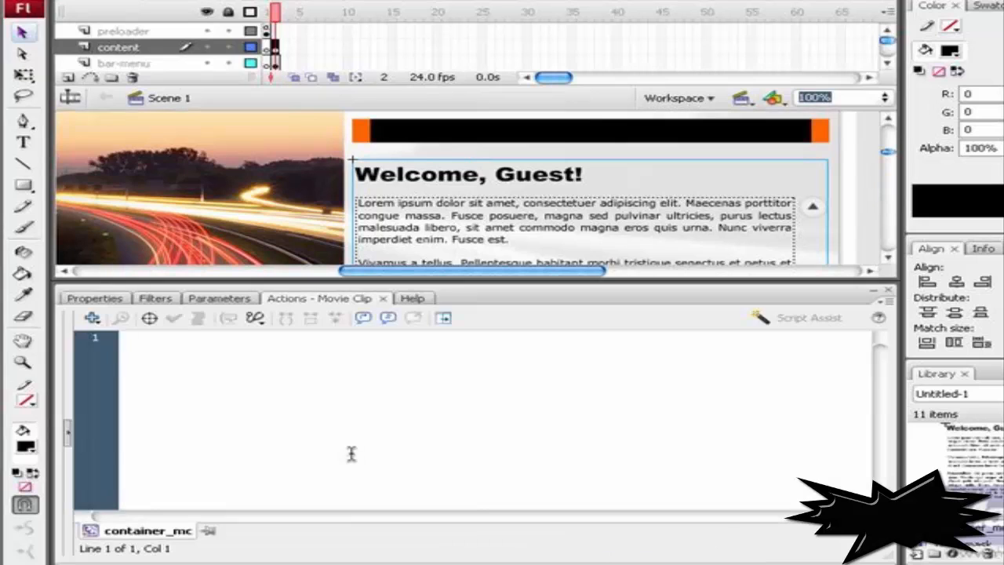
pyautogui.click(352, 381)
pyautogui.hotkey('ctrl', 'v')
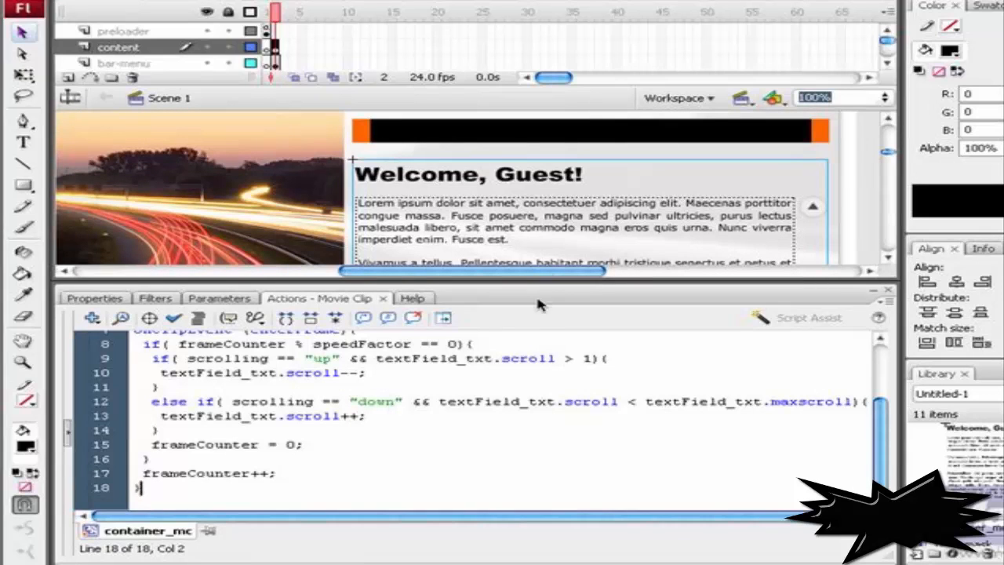
pyautogui.click(71, 98)
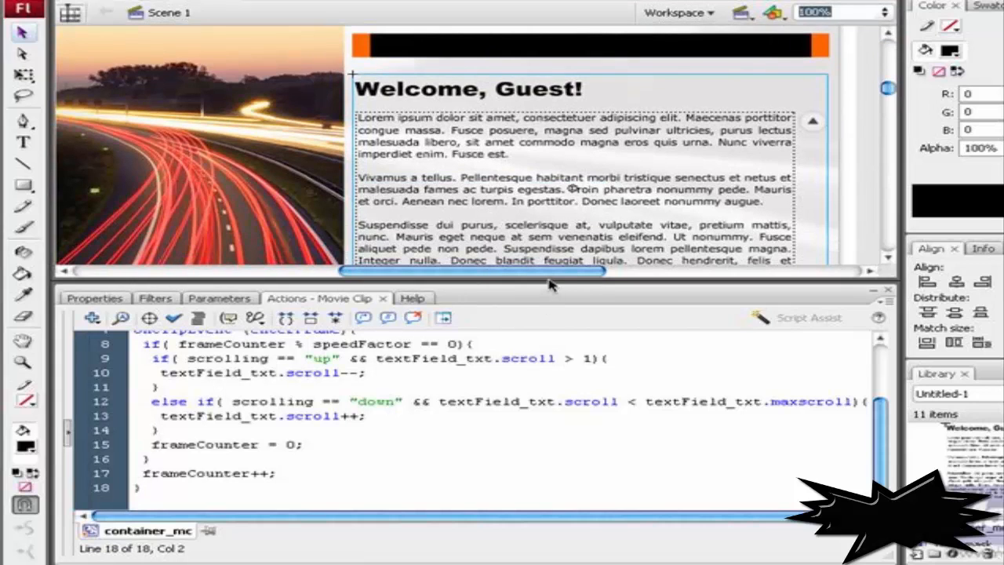
pyautogui.moveTo(552, 285); pyautogui.dragTo(564, 202)
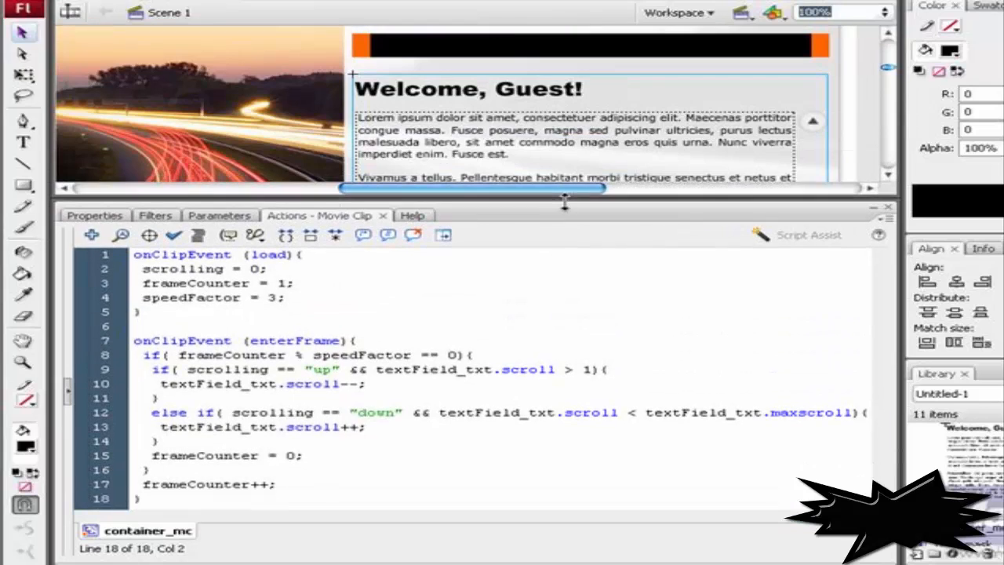
pyautogui.click(363, 257)
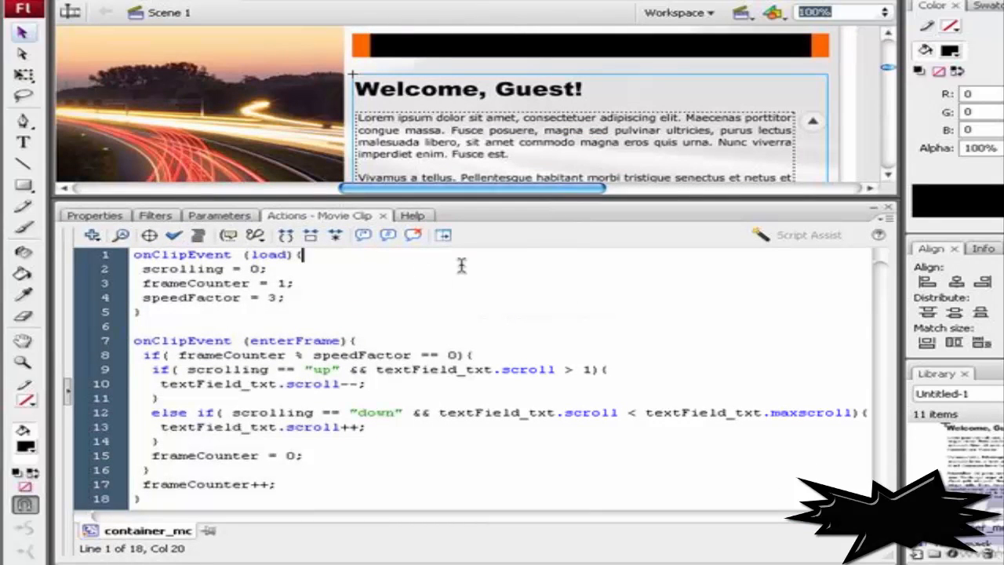
pyautogui.press('Down')
pyautogui.click(480, 357)
# - Test the movie, scroll the welcome text down and up with both arrow buttons, and close the preview
pyautogui.click(90, 216)
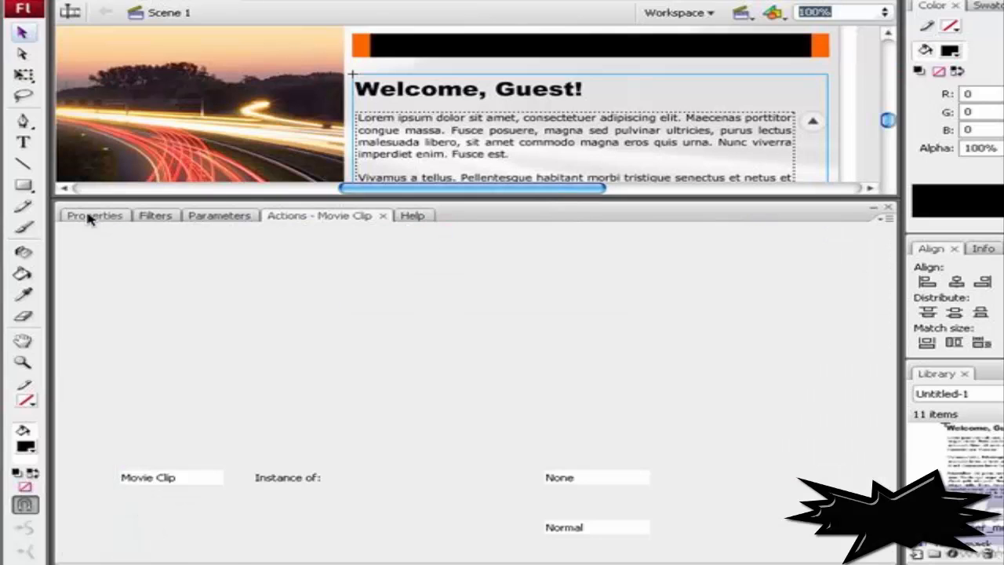
pyautogui.hotkey('ctrl', 'Return')
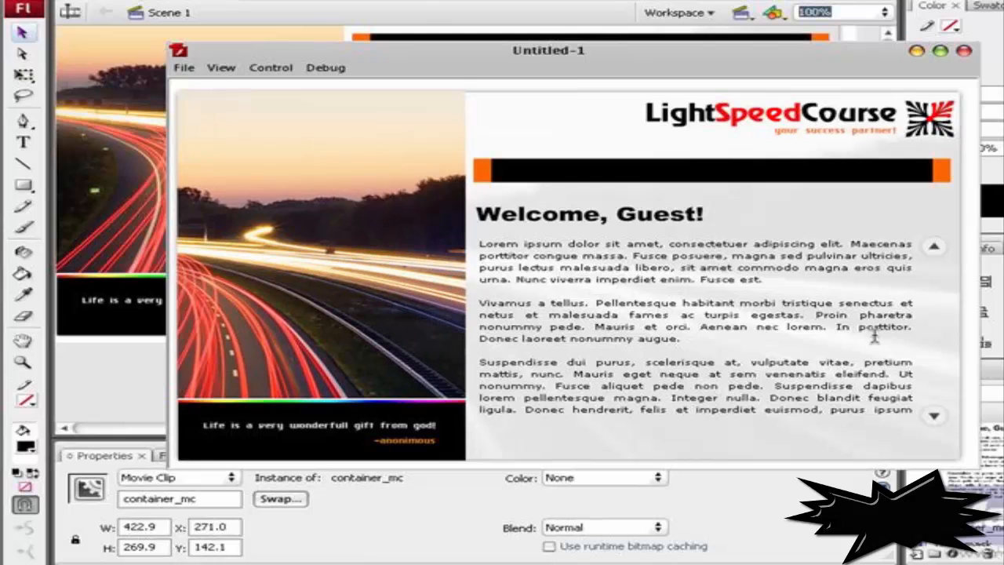
pyautogui.click(934, 416)
pyautogui.click(933, 422)
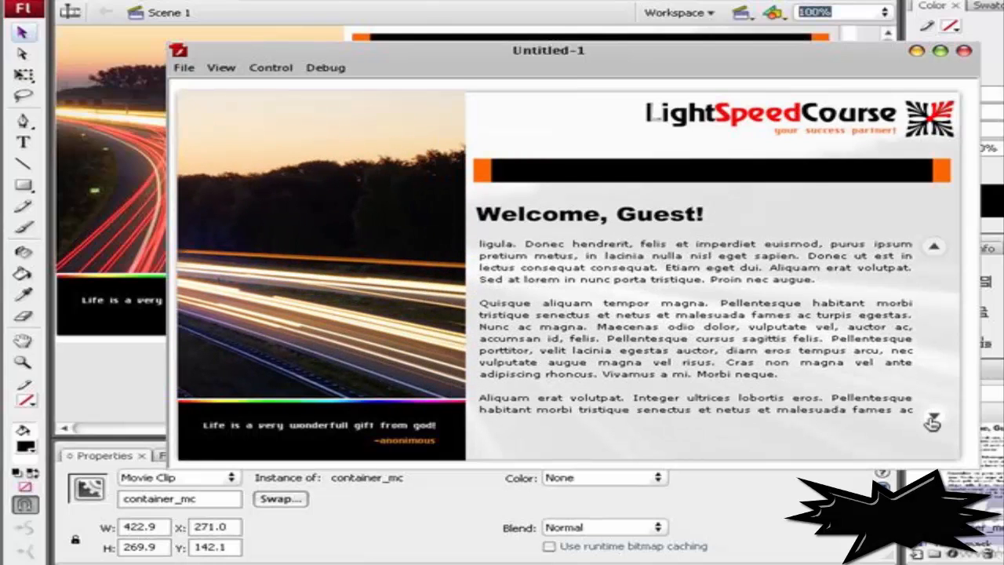
pyautogui.click(933, 249)
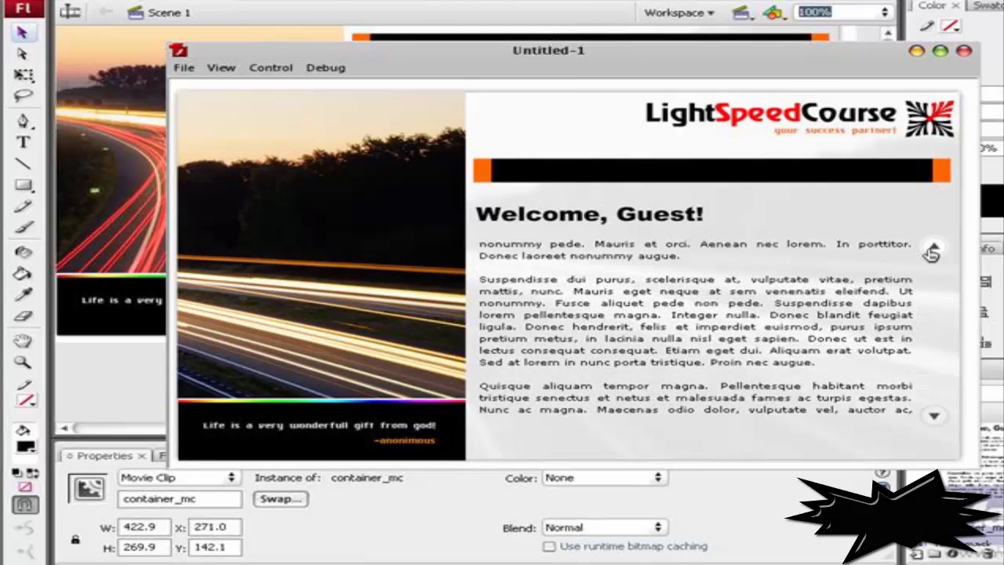
pyautogui.click(934, 416)
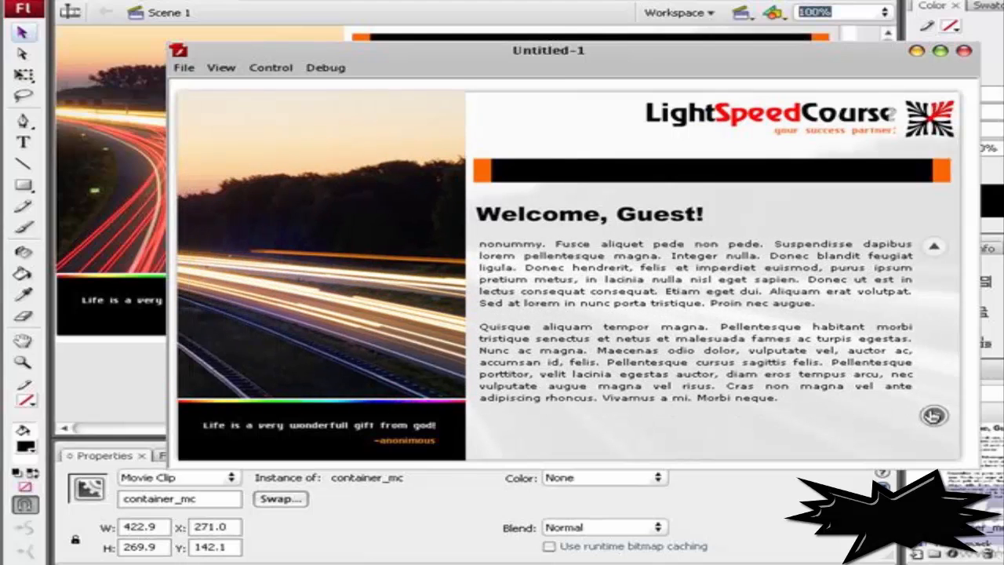
pyautogui.click(934, 248)
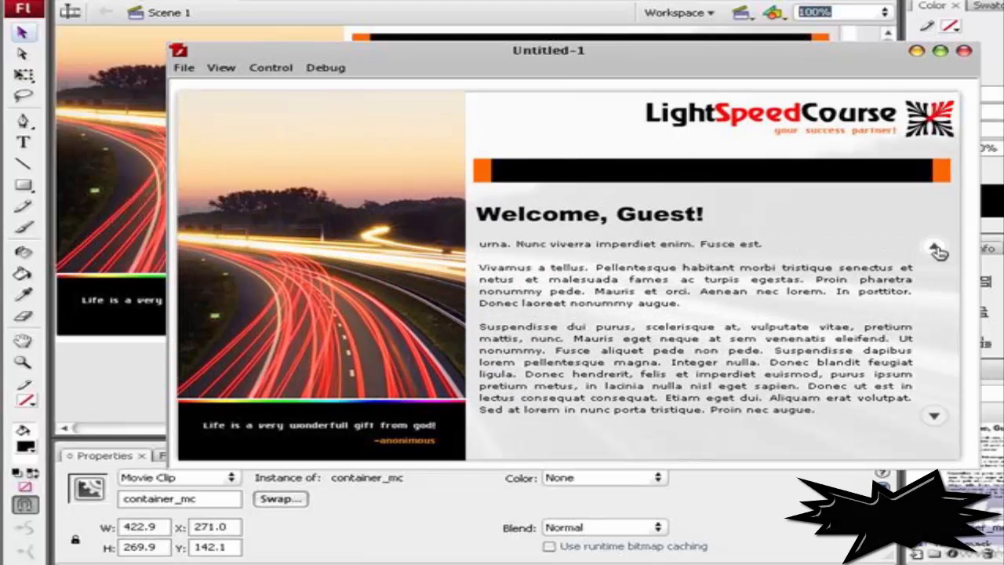
pyautogui.click(964, 51)
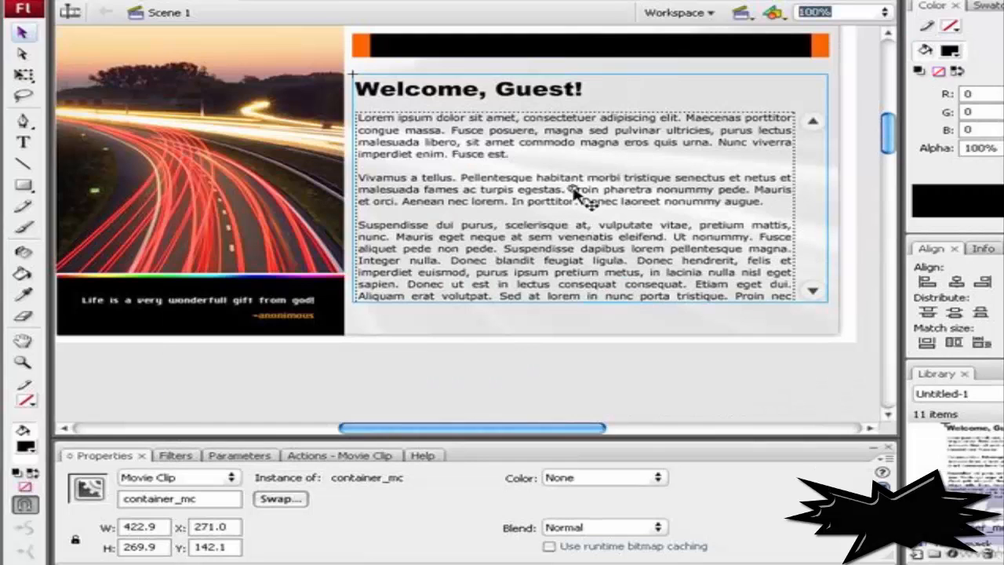
# - Inside container_mc, with its timeline shown, add a blank keyframe at frame 2 and place the pasted "Contact Us..." block at X 5, Y 29
pyautogui.doubleClick(587, 198)
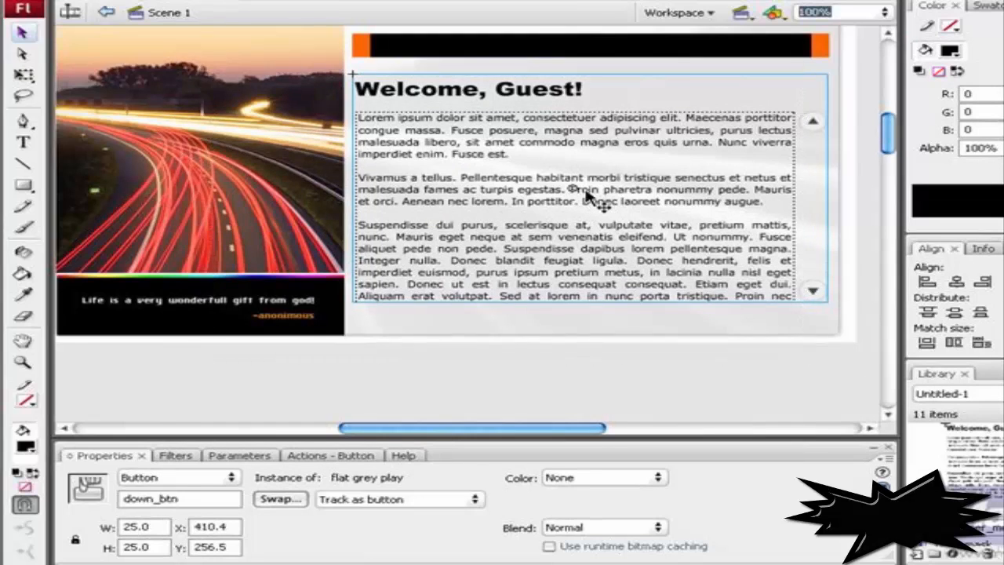
pyautogui.click(63, 11)
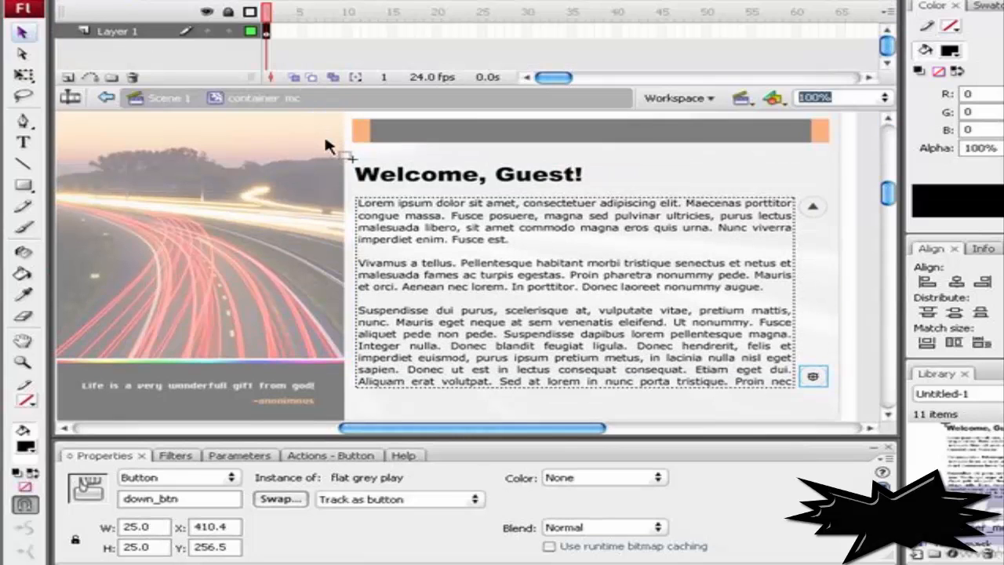
pyautogui.click(267, 32)
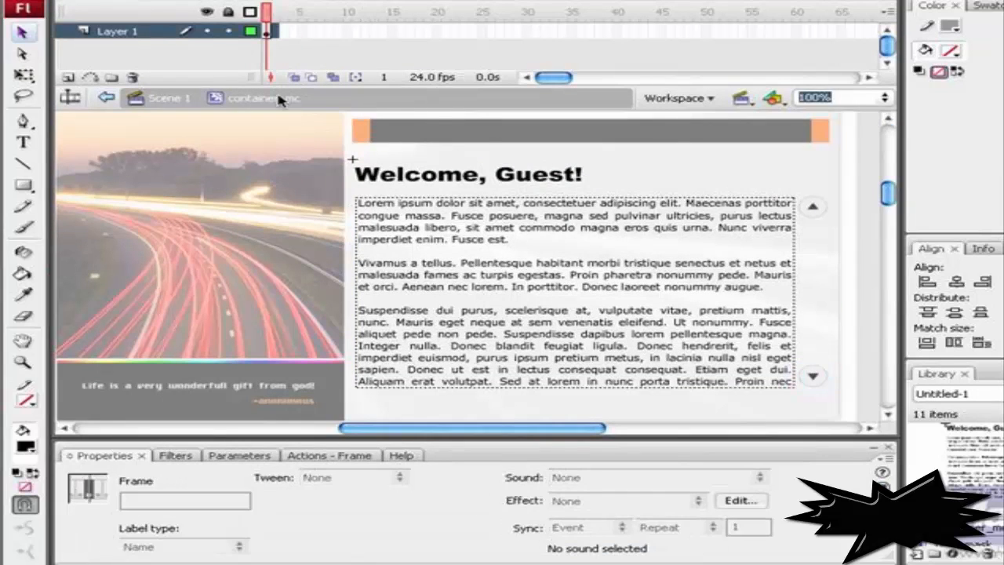
pyautogui.press('.')
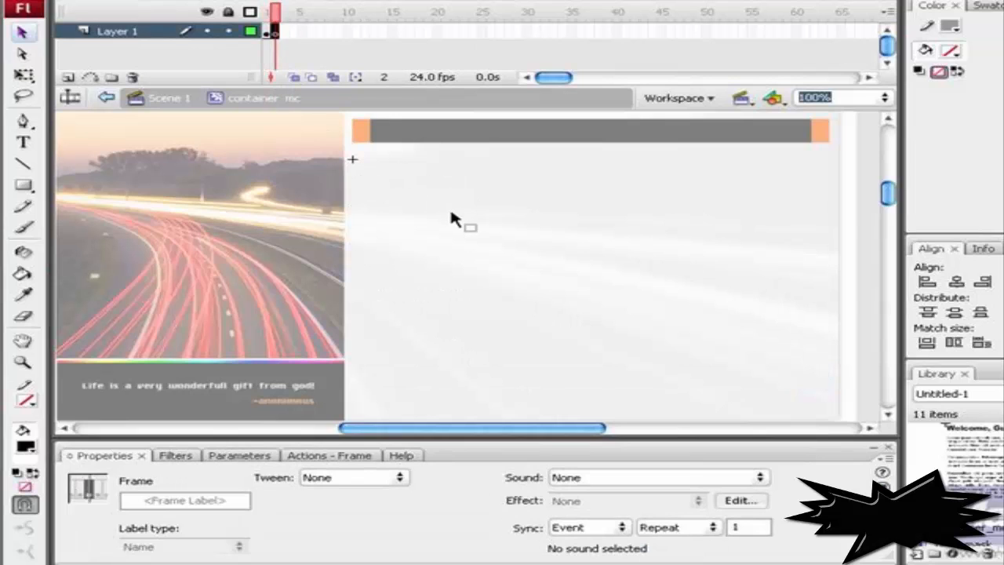
pyautogui.hotkey('ctrl', 'shift', 'v')
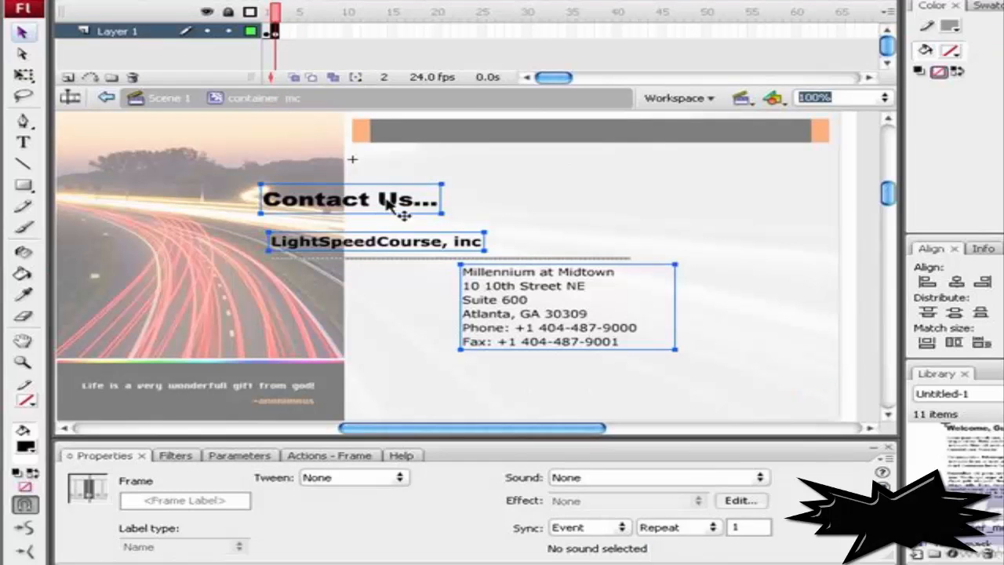
pyautogui.moveTo(431, 213); pyautogui.dragTo(458, 201)
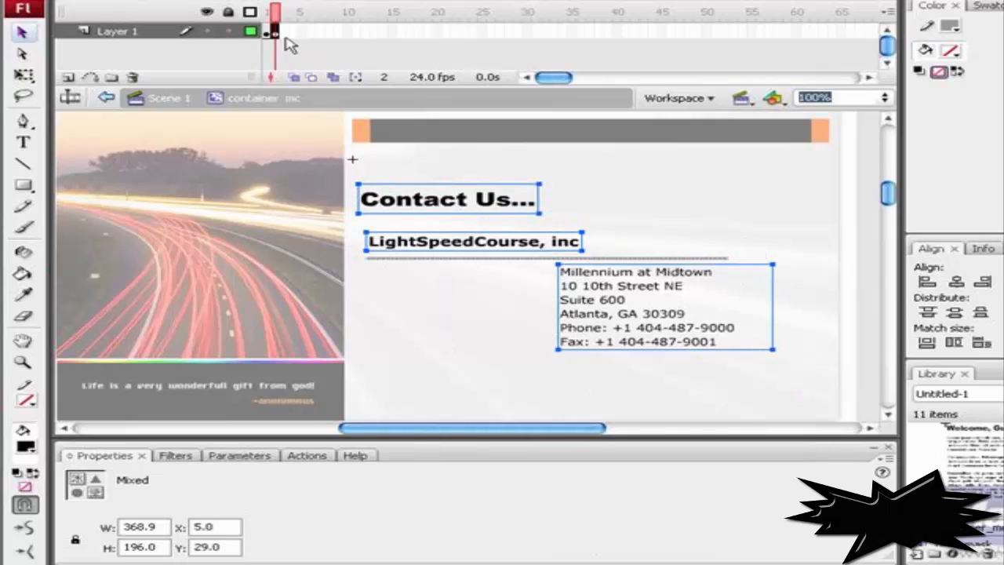
# - Insert a blank keyframe at frame 3 of Layer 1 in container_mc
pyautogui.press('F6')
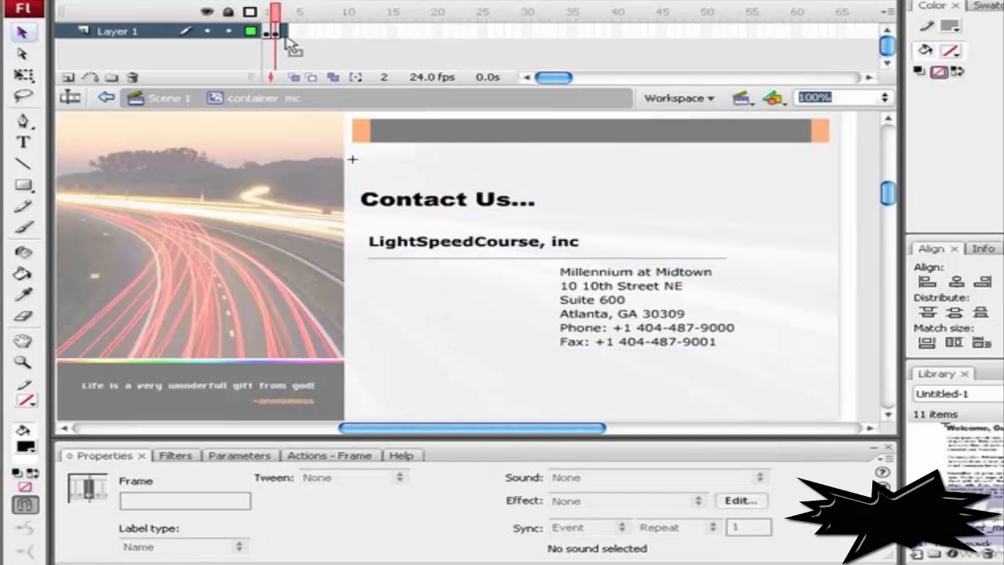
pyautogui.press('F7')
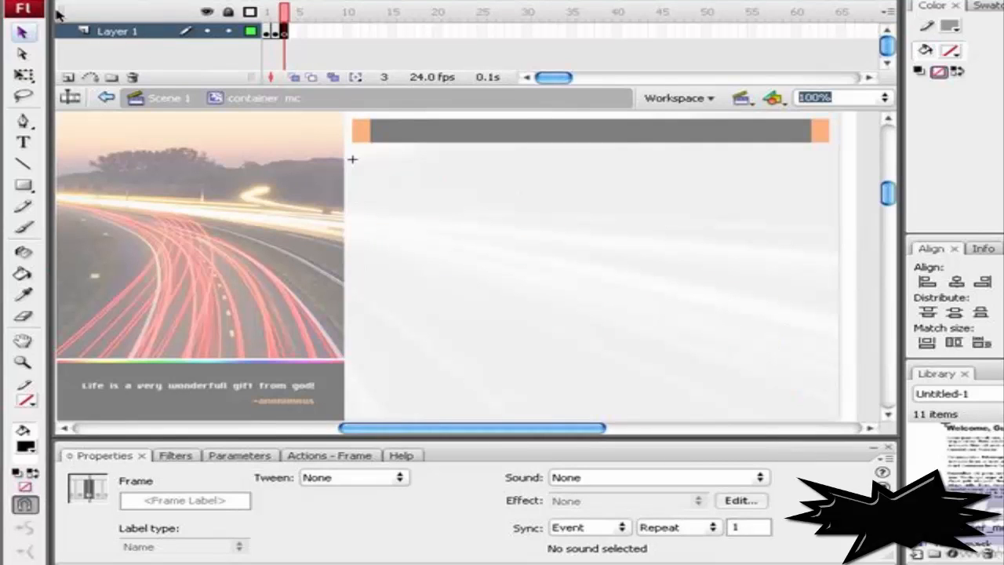
# - Try importing thumb01, thumb02 and thumb03 from bab2 to the stage together and positioning the portraits on frame 3
pyautogui.click(22, 1)
pyautogui.moveTo(95, 202)
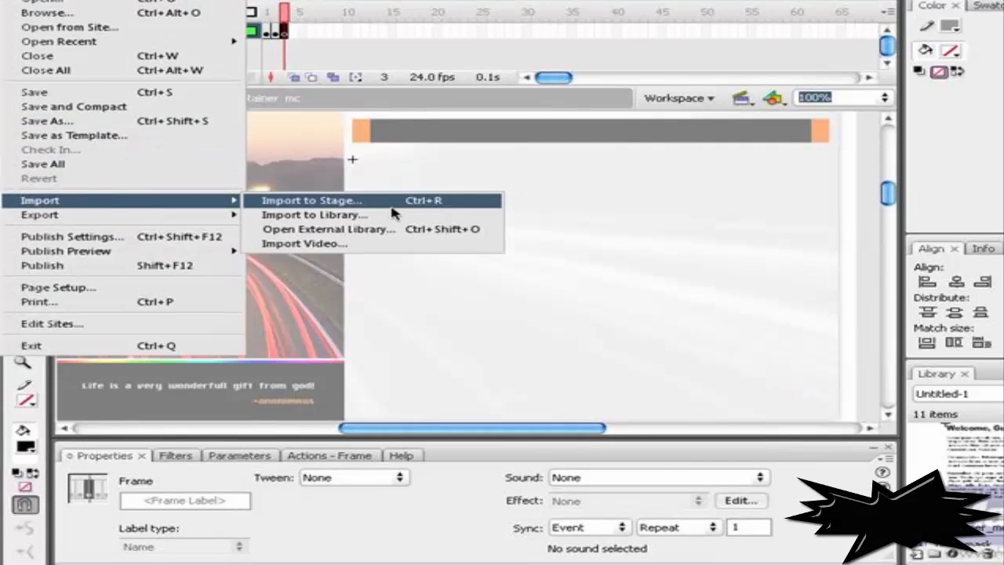
pyautogui.click(395, 204)
pyautogui.click(427, 185)
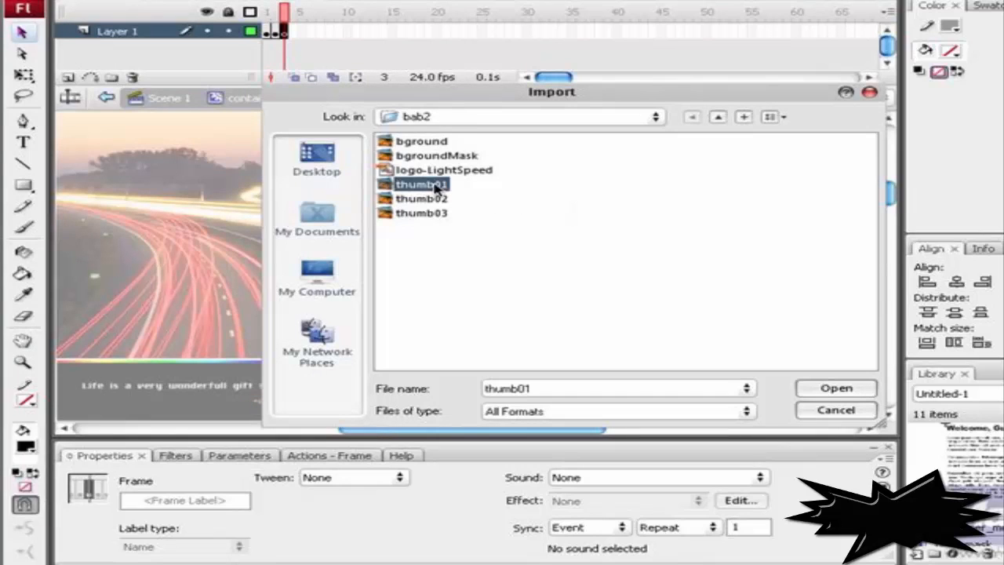
pyautogui.keyDown('shift'); pyautogui.click(427, 199); pyautogui.keyUp('shift')
pyautogui.keyDown('shift'); pyautogui.click(427, 213); pyautogui.keyUp('shift')
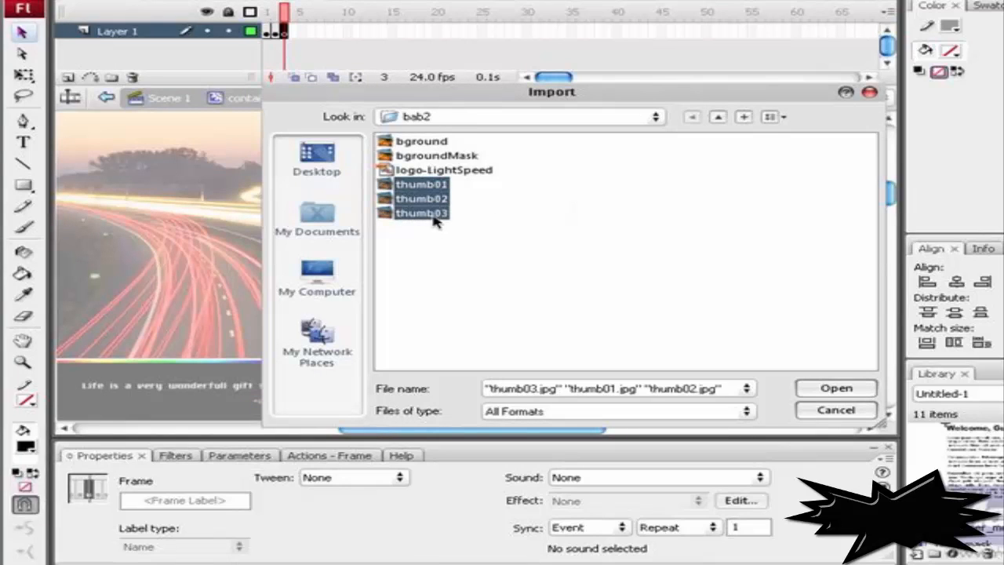
pyautogui.click(835, 388)
pyautogui.moveTo(497, 307); pyautogui.dragTo(711, 307)
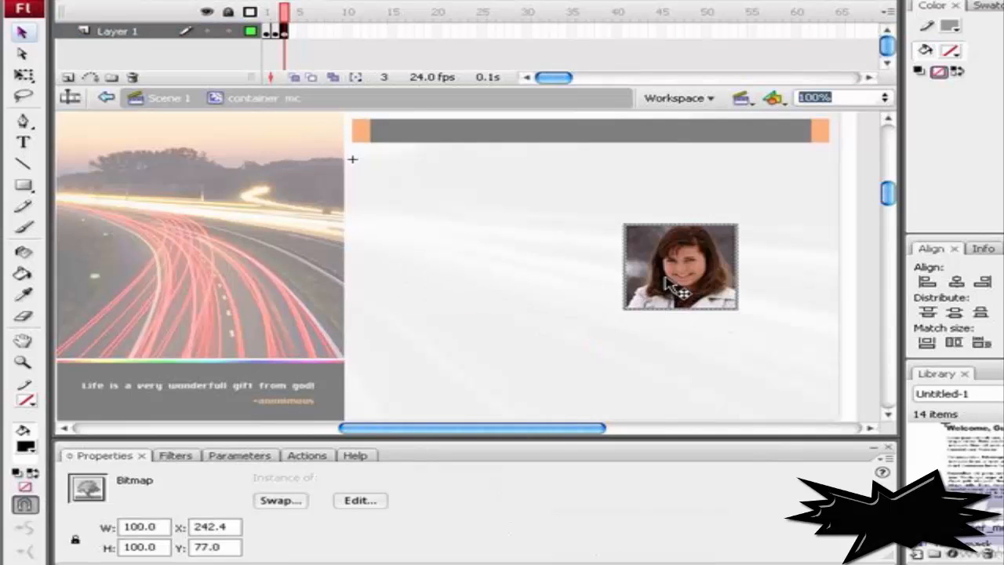
pyautogui.moveTo(668, 281); pyautogui.dragTo(425, 235)
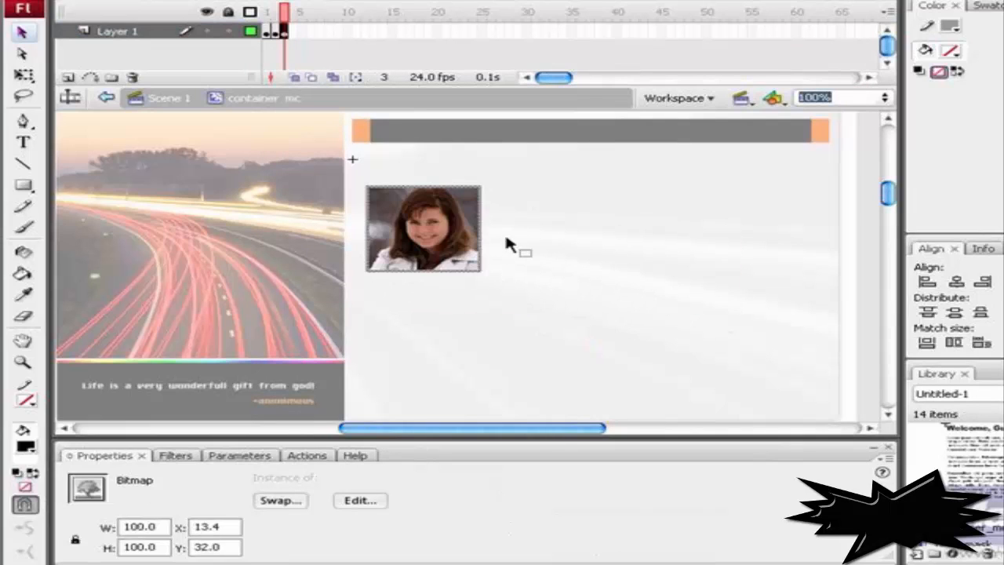
# - Try importing thumb02 to the stage by itself, without the rest of the image sequence
pyautogui.hotkey('ctrl', 'r')
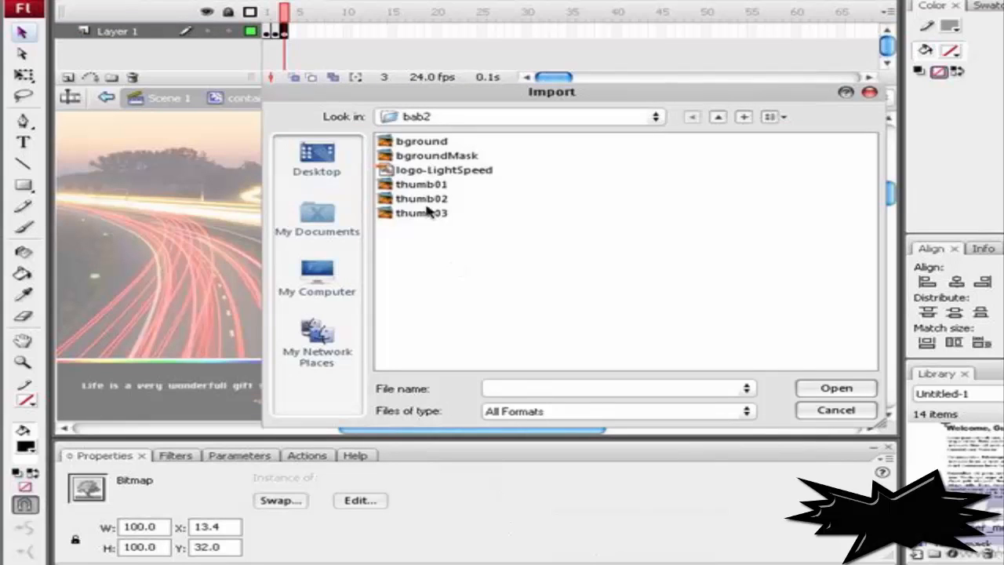
pyautogui.doubleClick(427, 201)
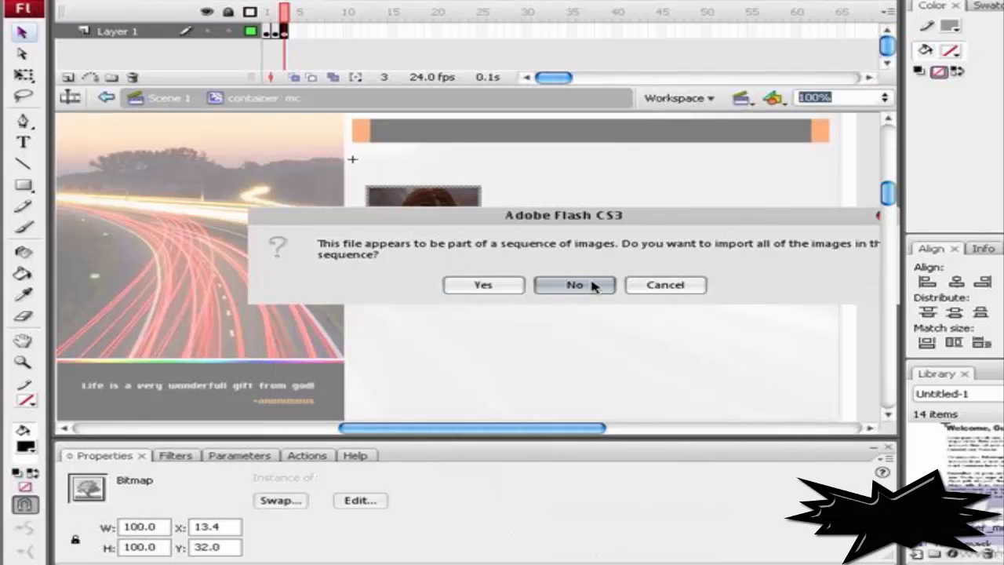
pyautogui.click(586, 285)
pyautogui.click(703, 305)
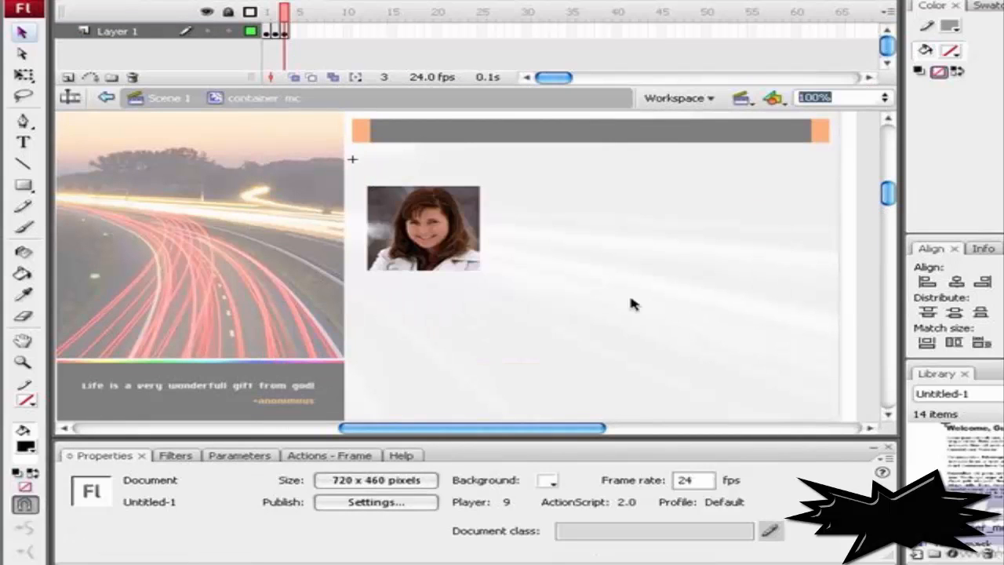
# - Undo the portrait imports and moves until frame 3 is empty
pyautogui.hotkey('ctrl', 'z')
pyautogui.hotkey('ctrl', 'z')
pyautogui.hotkey('ctrl', 'z')
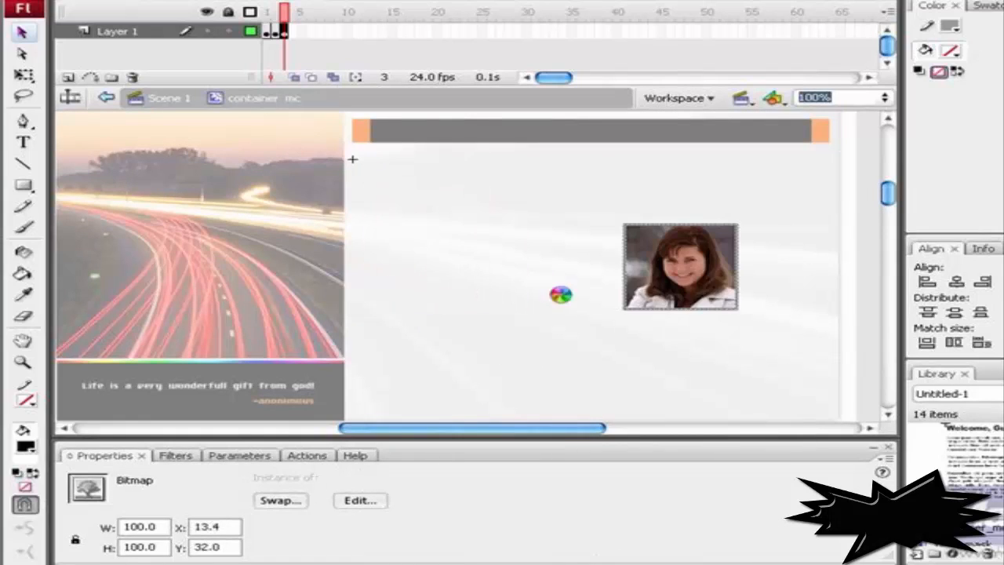
pyautogui.hotkey('ctrl', 'z')
pyautogui.hotkey('ctrl', 'z')
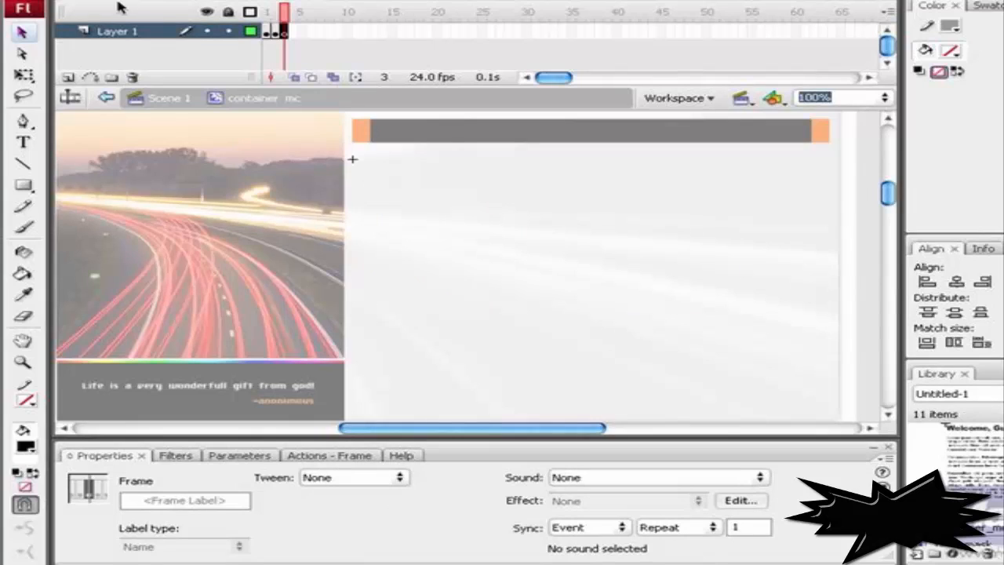
# - Import only thumb01 to the stage on frame 3, declining the image sequence, and place it at X 18, Y 31
pyautogui.click(48, 0)
pyautogui.click(47, 0)
pyautogui.hotkey('ctrl', 'r')
pyautogui.doubleClick(423, 185)
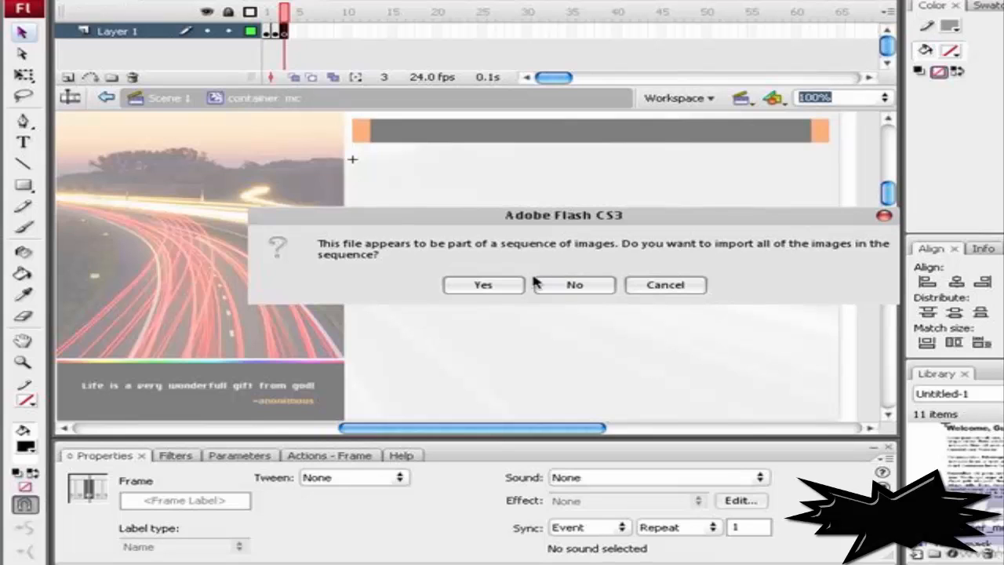
pyautogui.click(573, 286)
pyautogui.moveTo(464, 288); pyautogui.dragTo(426, 248)
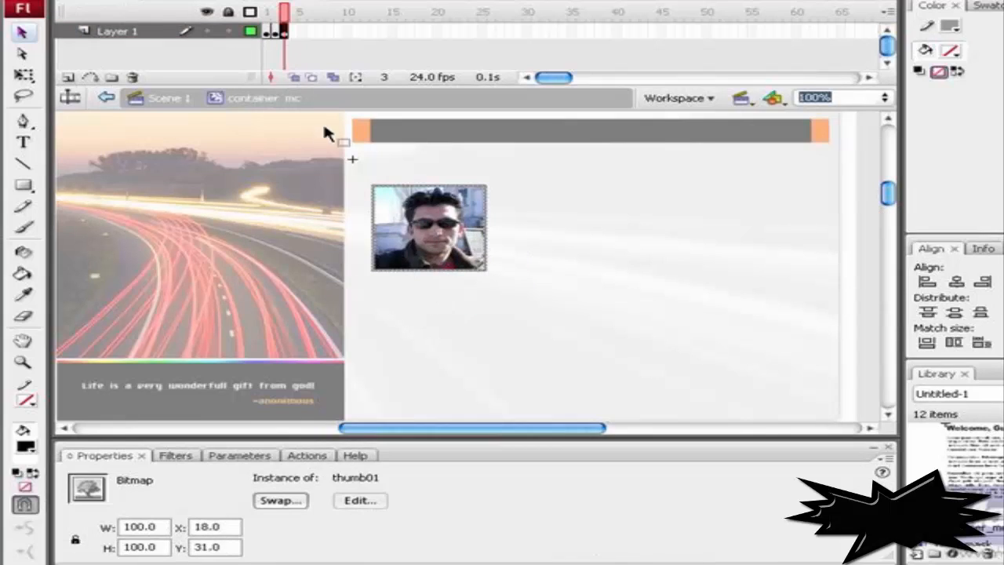
# - Import only thumb02, declining the image sequence, and place it below the first portrait at X 18, Y 169
pyautogui.hotkey('ctrl', 'r')
pyautogui.doubleClick(401, 198)
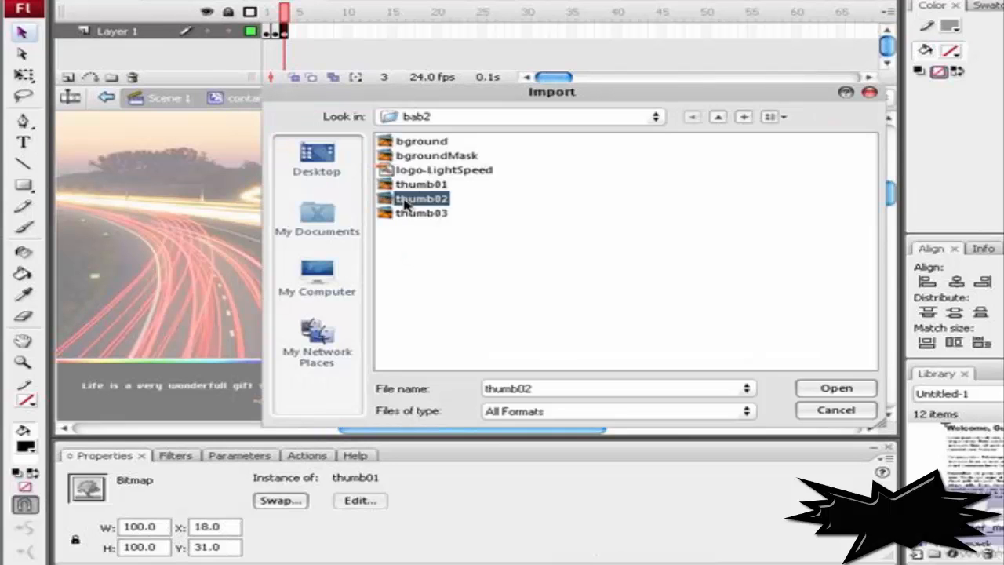
pyautogui.click(573, 286)
pyautogui.moveTo(462, 287); pyautogui.dragTo(441, 364)
# - Import thumb03 to the stage and move it to the right of the other portraits, at about X 242, Y 94
pyautogui.hotkey('ctrl', 'r')
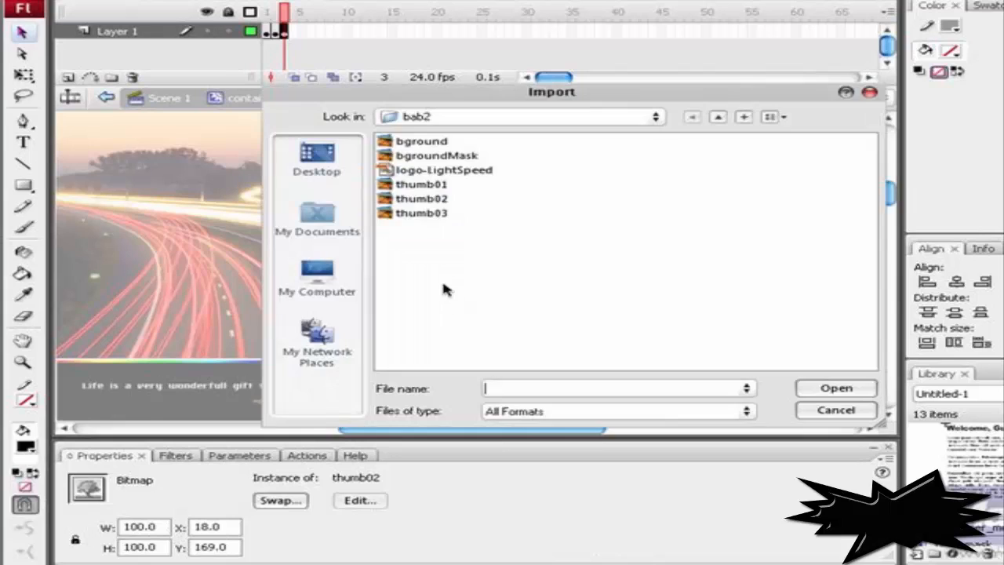
pyautogui.doubleClick(410, 215)
pyautogui.moveTo(490, 291); pyautogui.dragTo(703, 306)
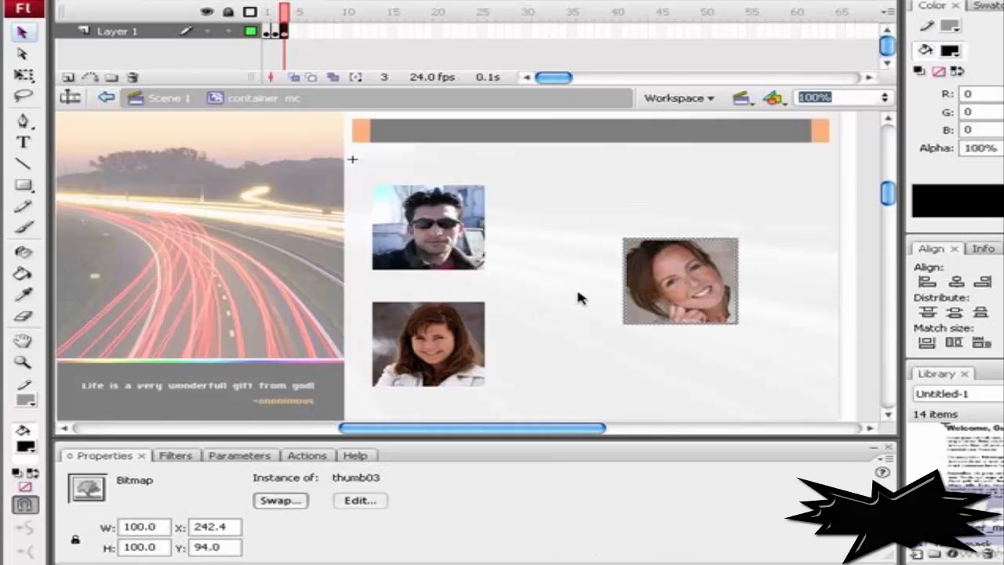
# - Paste the "Inceptos hymenaeos" testimonial text and place copies beside thumb01 and thumb02, with a third near thumb03
pyautogui.hotkey('ctrl', 'v')
pyautogui.moveTo(395, 259); pyautogui.dragTo(568, 243)
# - Move thumb03 up level with the first portrait and align its testimonial text directly beneath it with a small gap
pyautogui.click(637, 297)
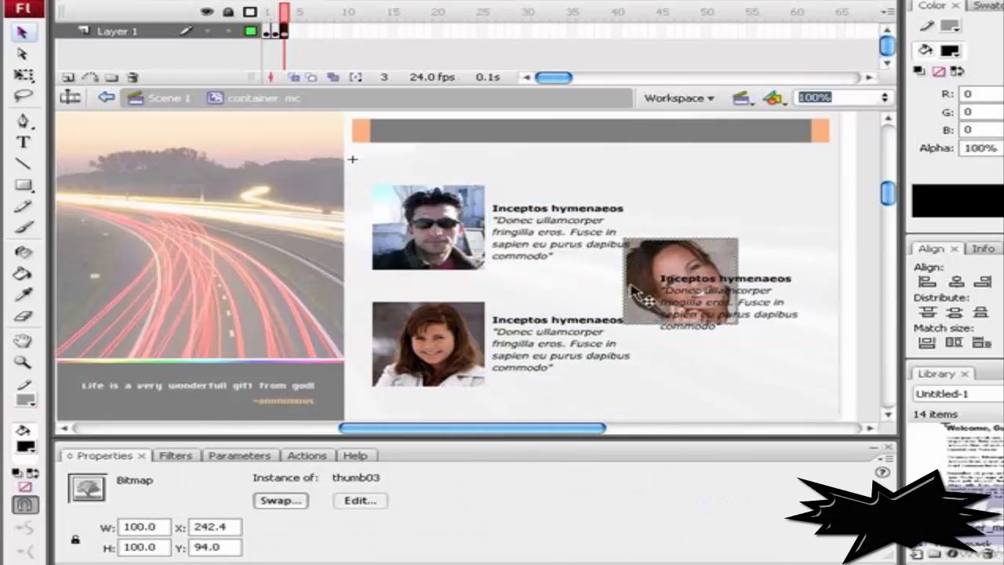
pyautogui.moveTo(637, 296); pyautogui.dragTo(683, 245)
pyautogui.click(689, 309)
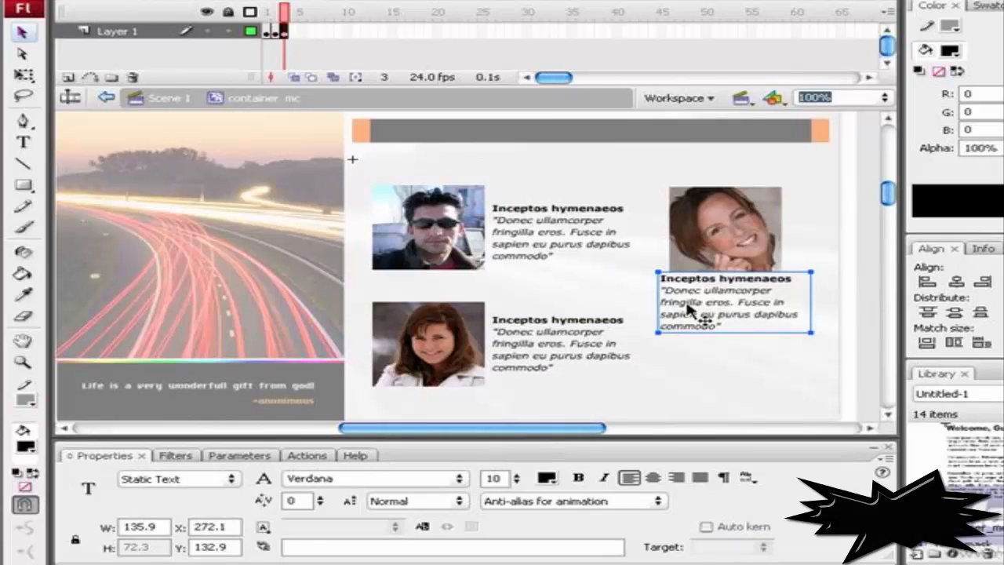
pyautogui.moveTo(689, 310); pyautogui.dragTo(698, 313)
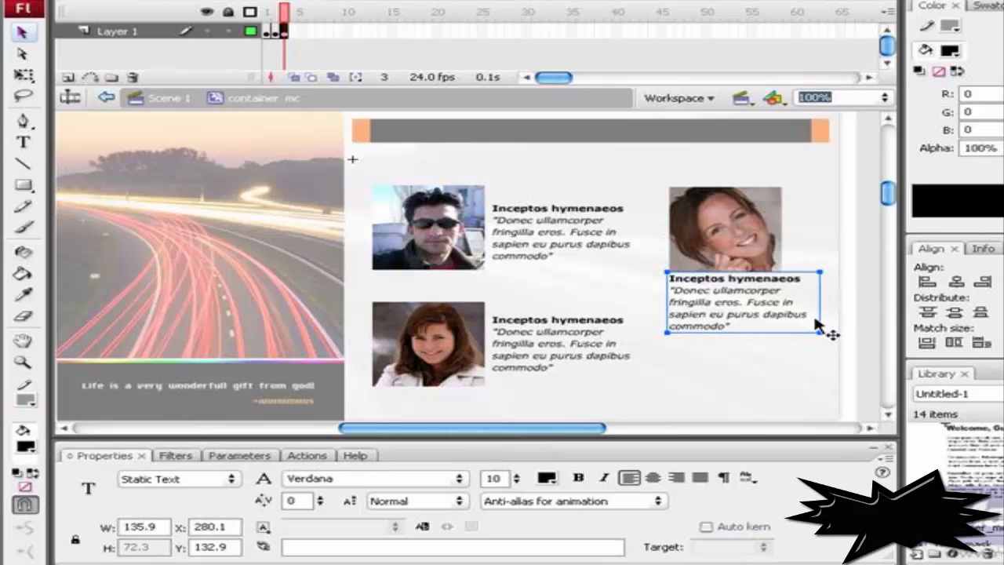
pyautogui.moveTo(816, 324); pyautogui.dragTo(844, 325)
pyautogui.click(863, 308)
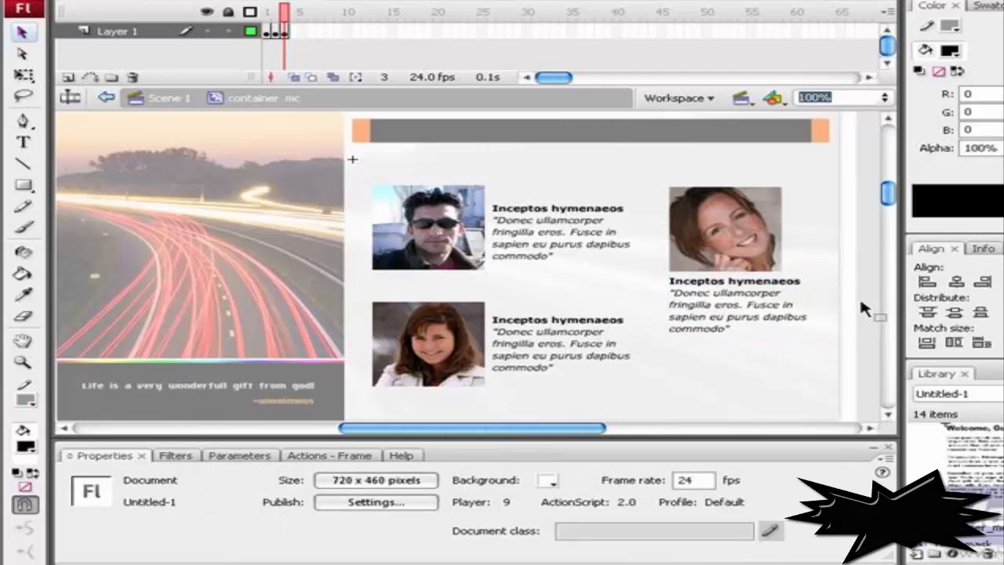
# - Review the contact and welcome frames of container_mc, and test the movie to check how its content plays
pyautogui.click(274, 18)
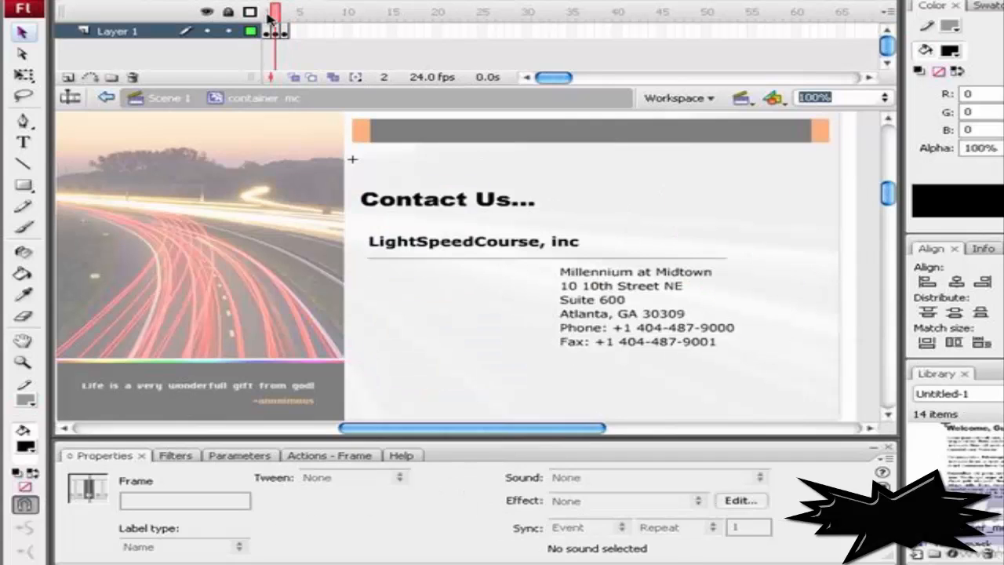
pyautogui.click(267, 16)
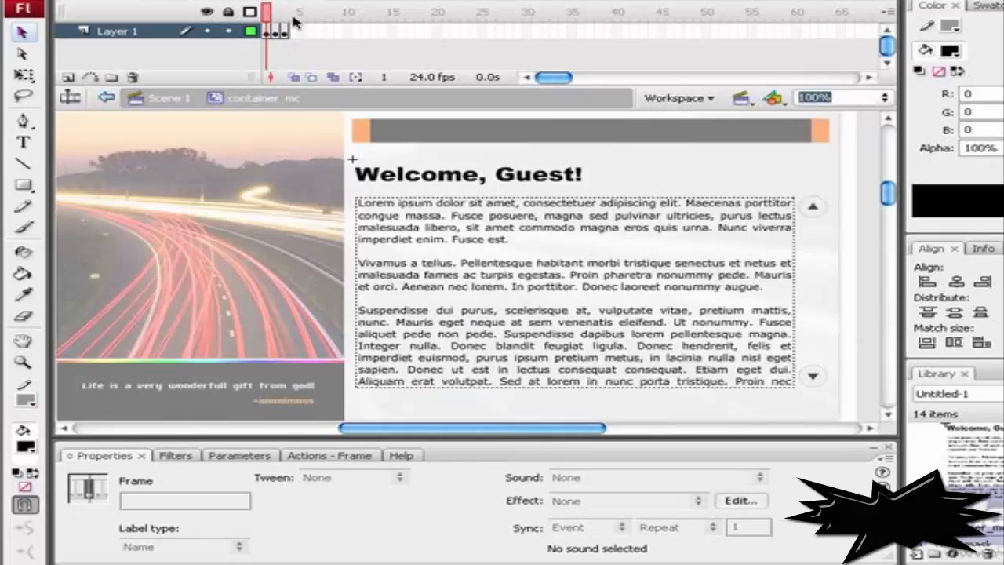
pyautogui.hotkey('ctrl', 'Return')
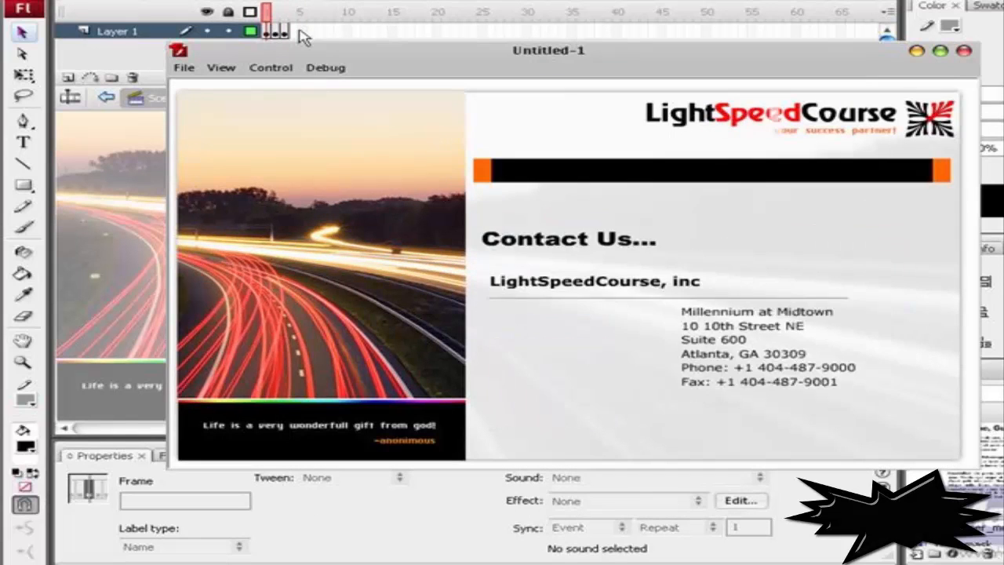
pyautogui.click(964, 51)
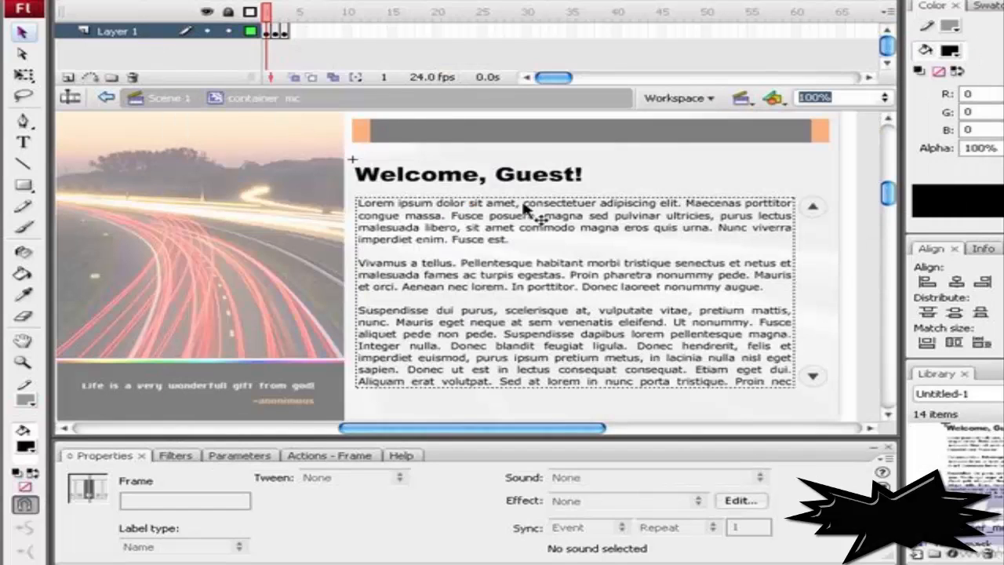
# - Add a stop(); action to frame 1 of Layer 1 inside container_mc
pyautogui.click(269, 33)
pyautogui.click(345, 455)
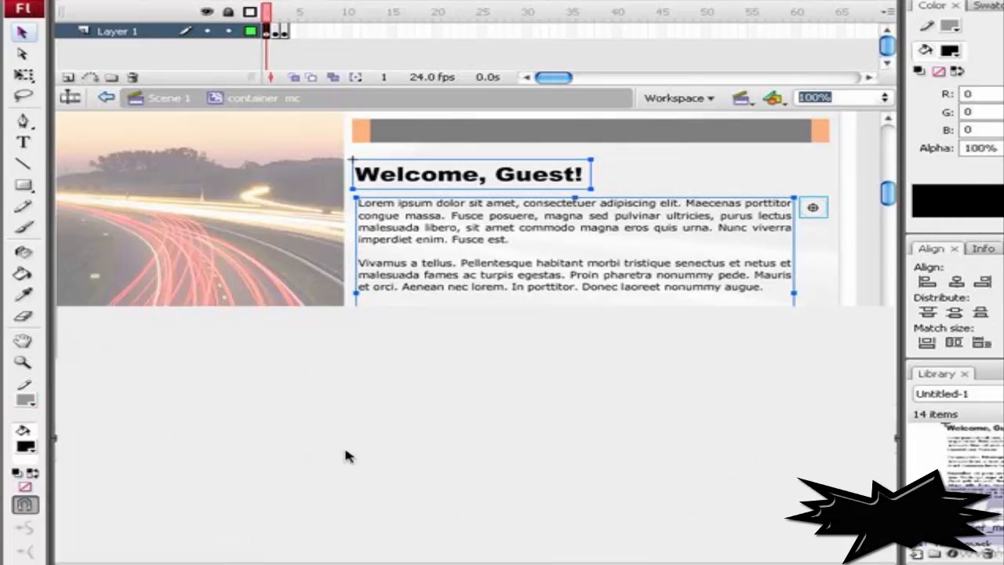
pyautogui.write('stop();')
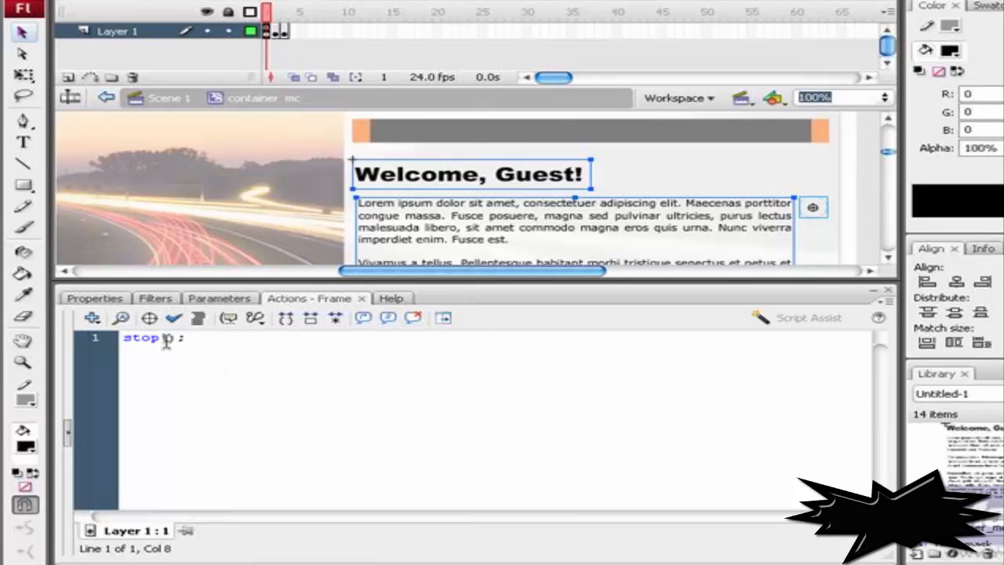
# - Test the movie again, trying the scroll arrows on the welcome text, and close the preview
pyautogui.hotkey('ctrl', 'Return')
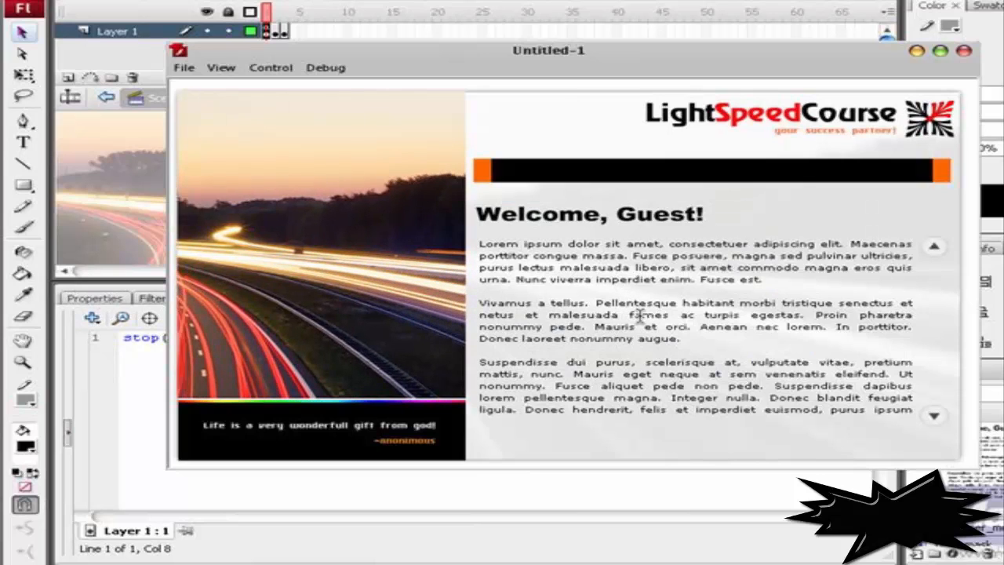
pyautogui.click(934, 247)
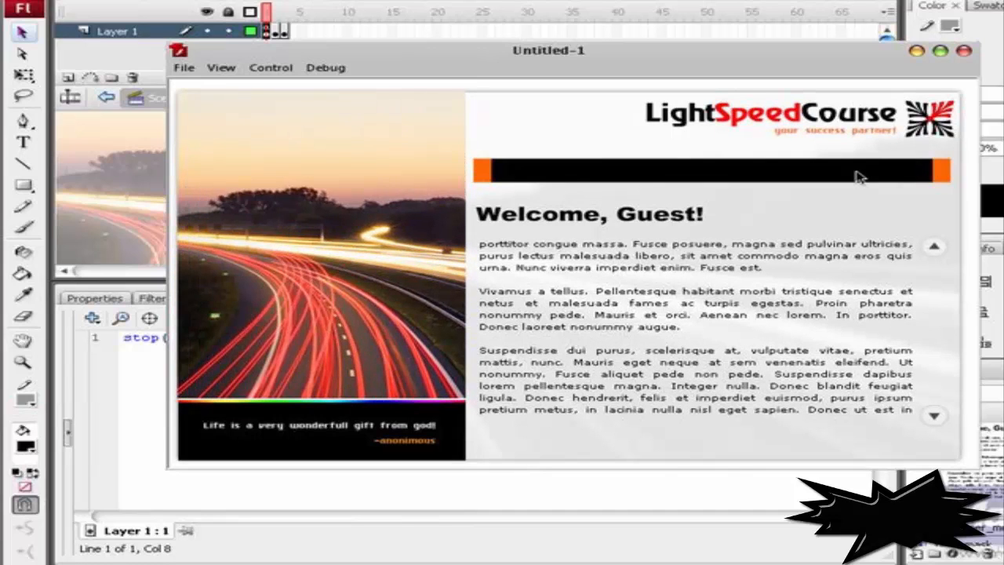
pyautogui.click(966, 52)
# - Return to the main Scene 1 timeline and show the properties for the content layer
pyautogui.click(163, 102)
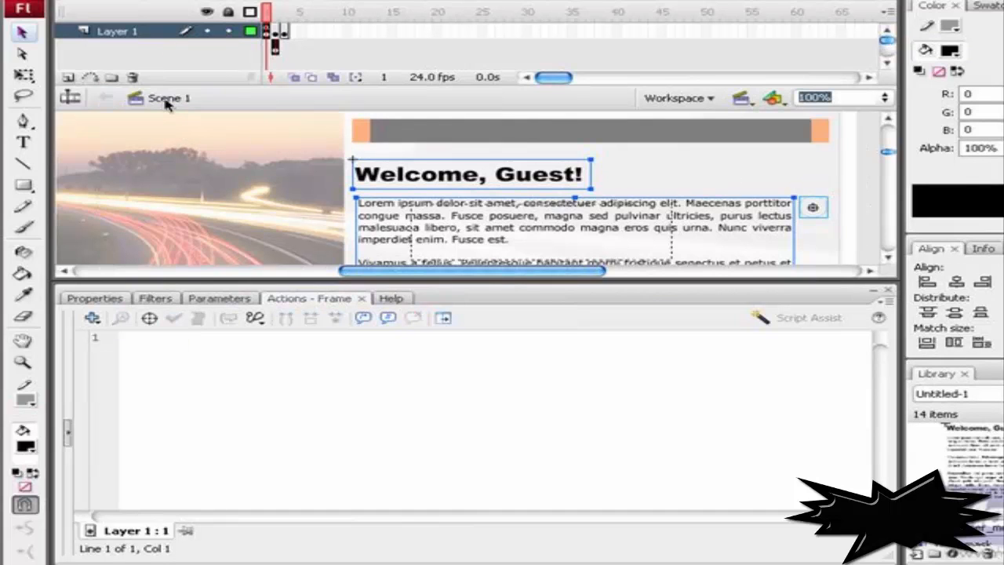
pyautogui.click(112, 299)
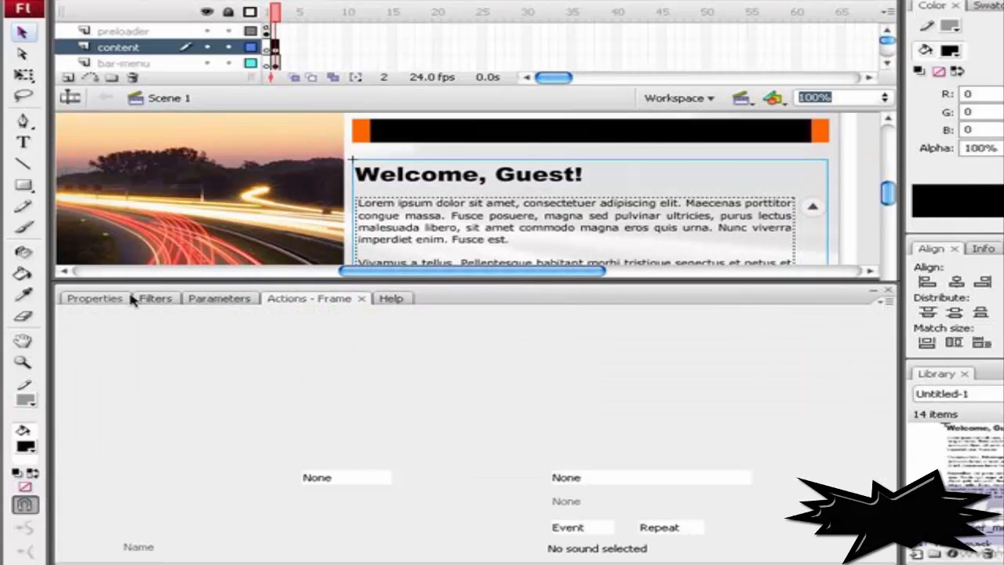